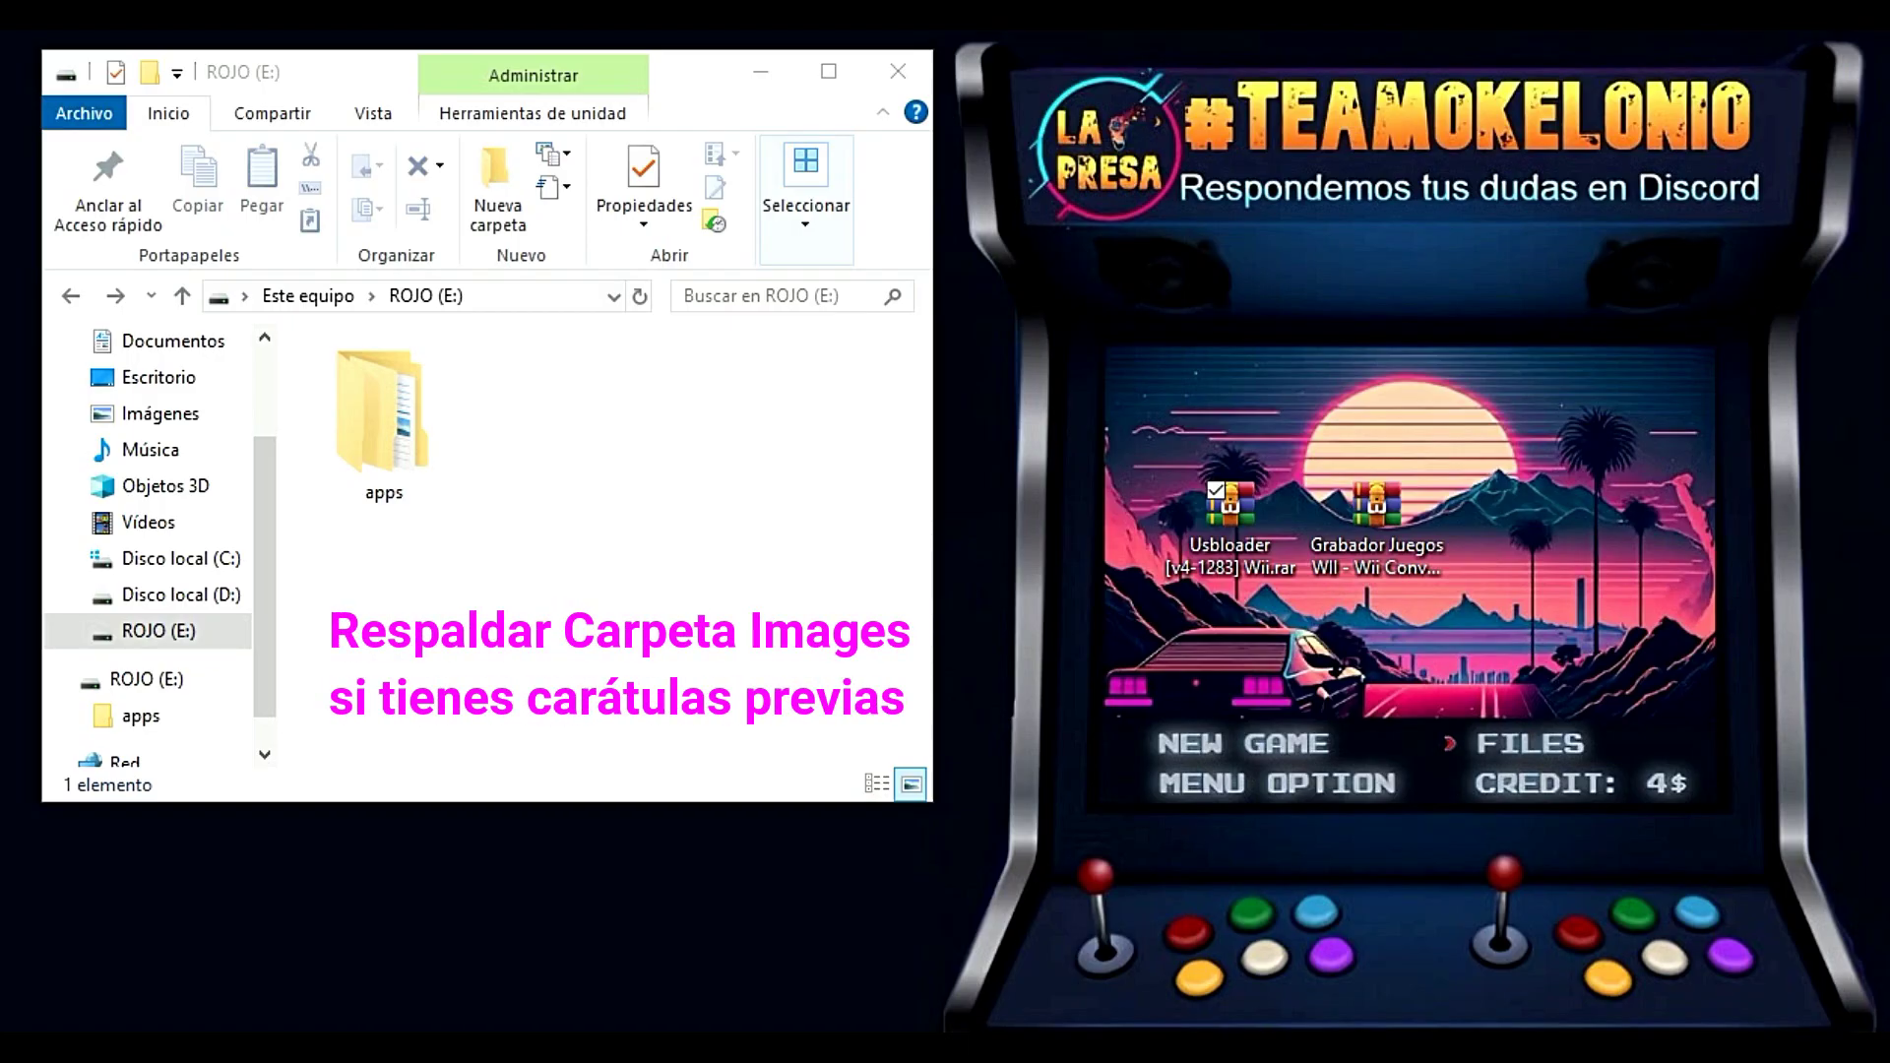
# - Delete the usbloader_gx folder permanently from the apps folder on the ROJO (E:) drive
pyautogui.click(424, 415)
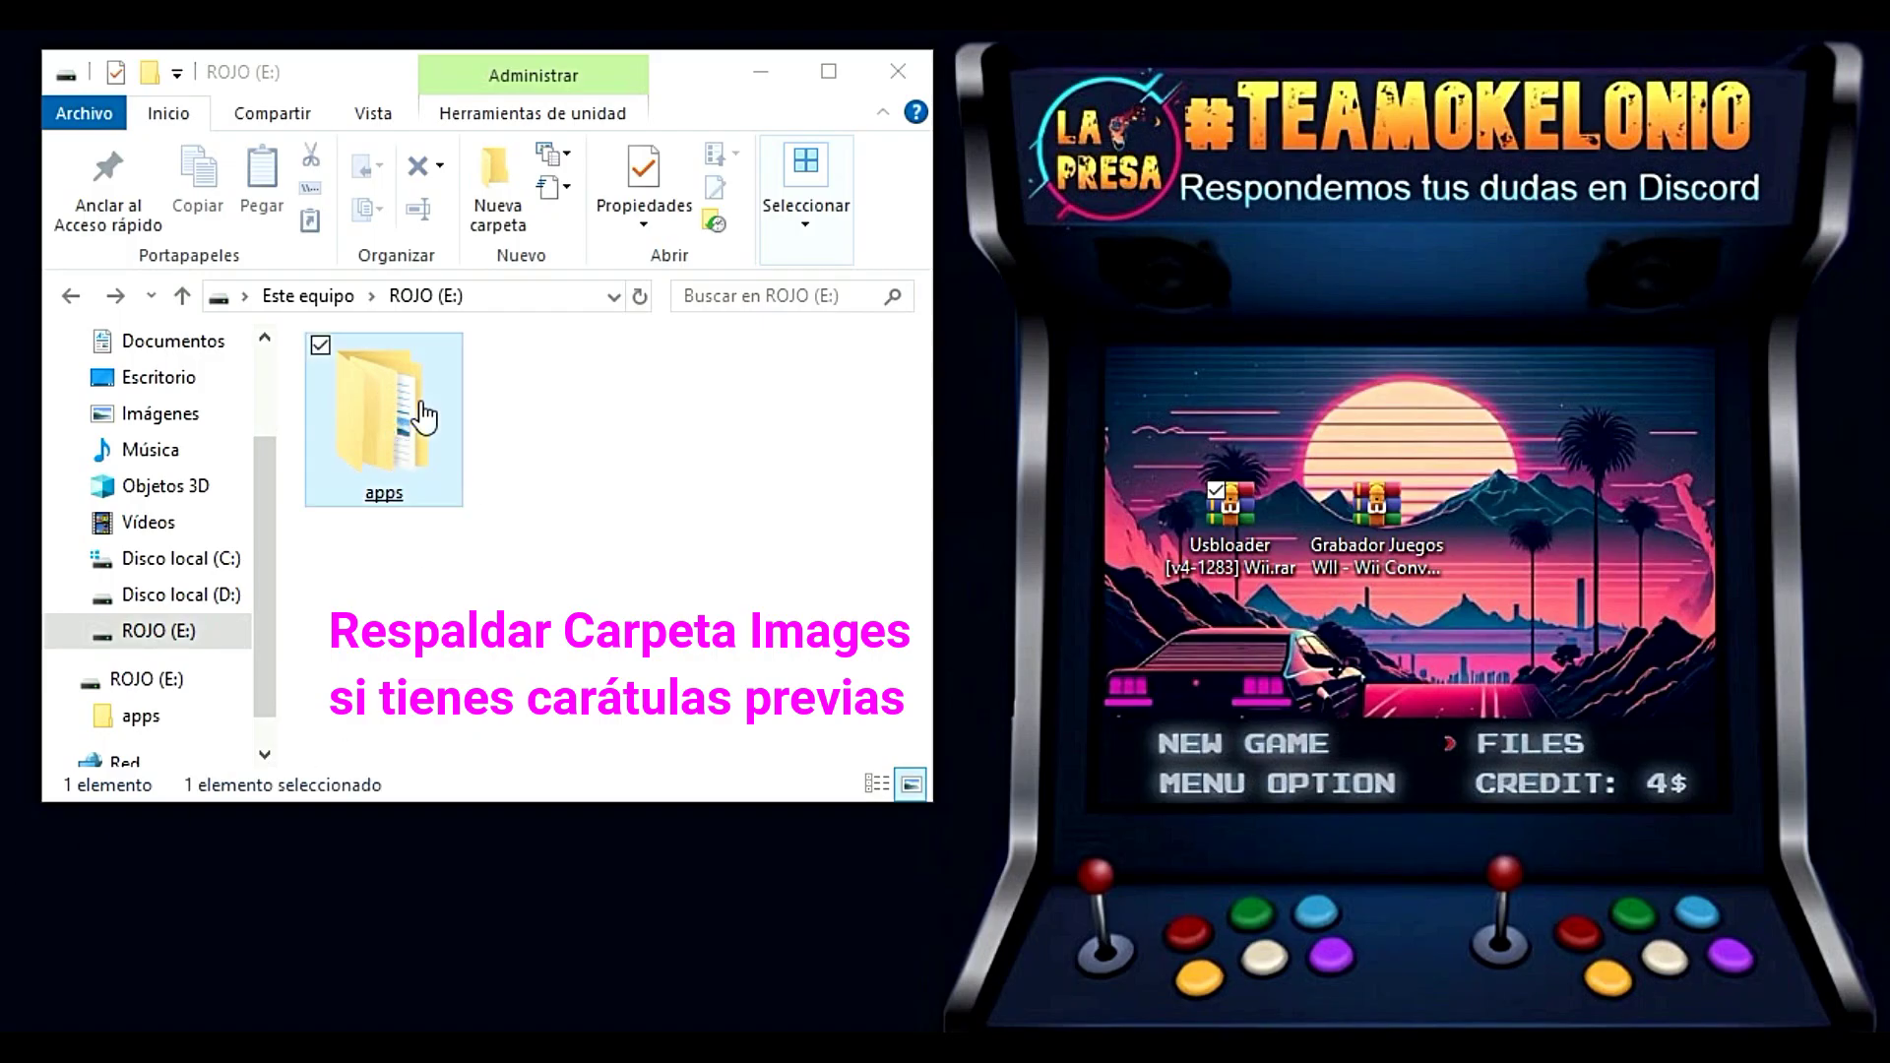
pyautogui.doubleClick(424, 415)
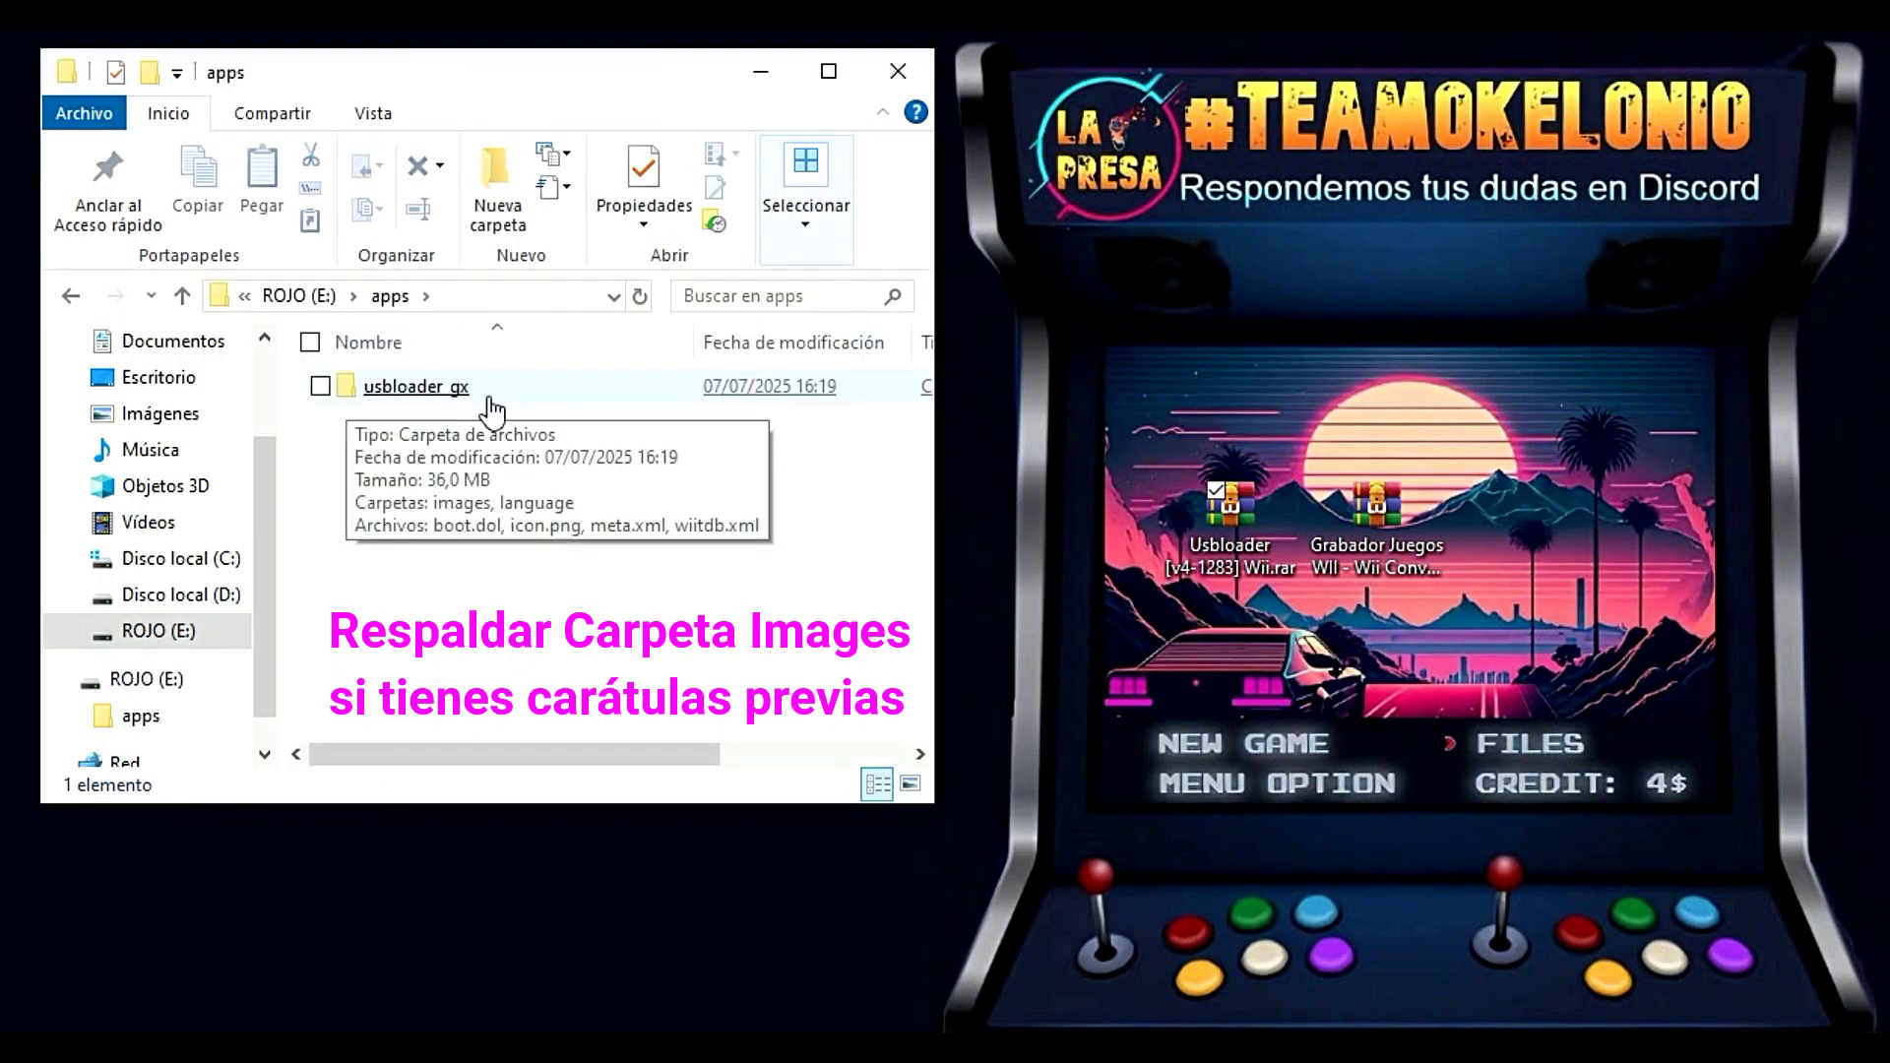
pyautogui.click(436, 394)
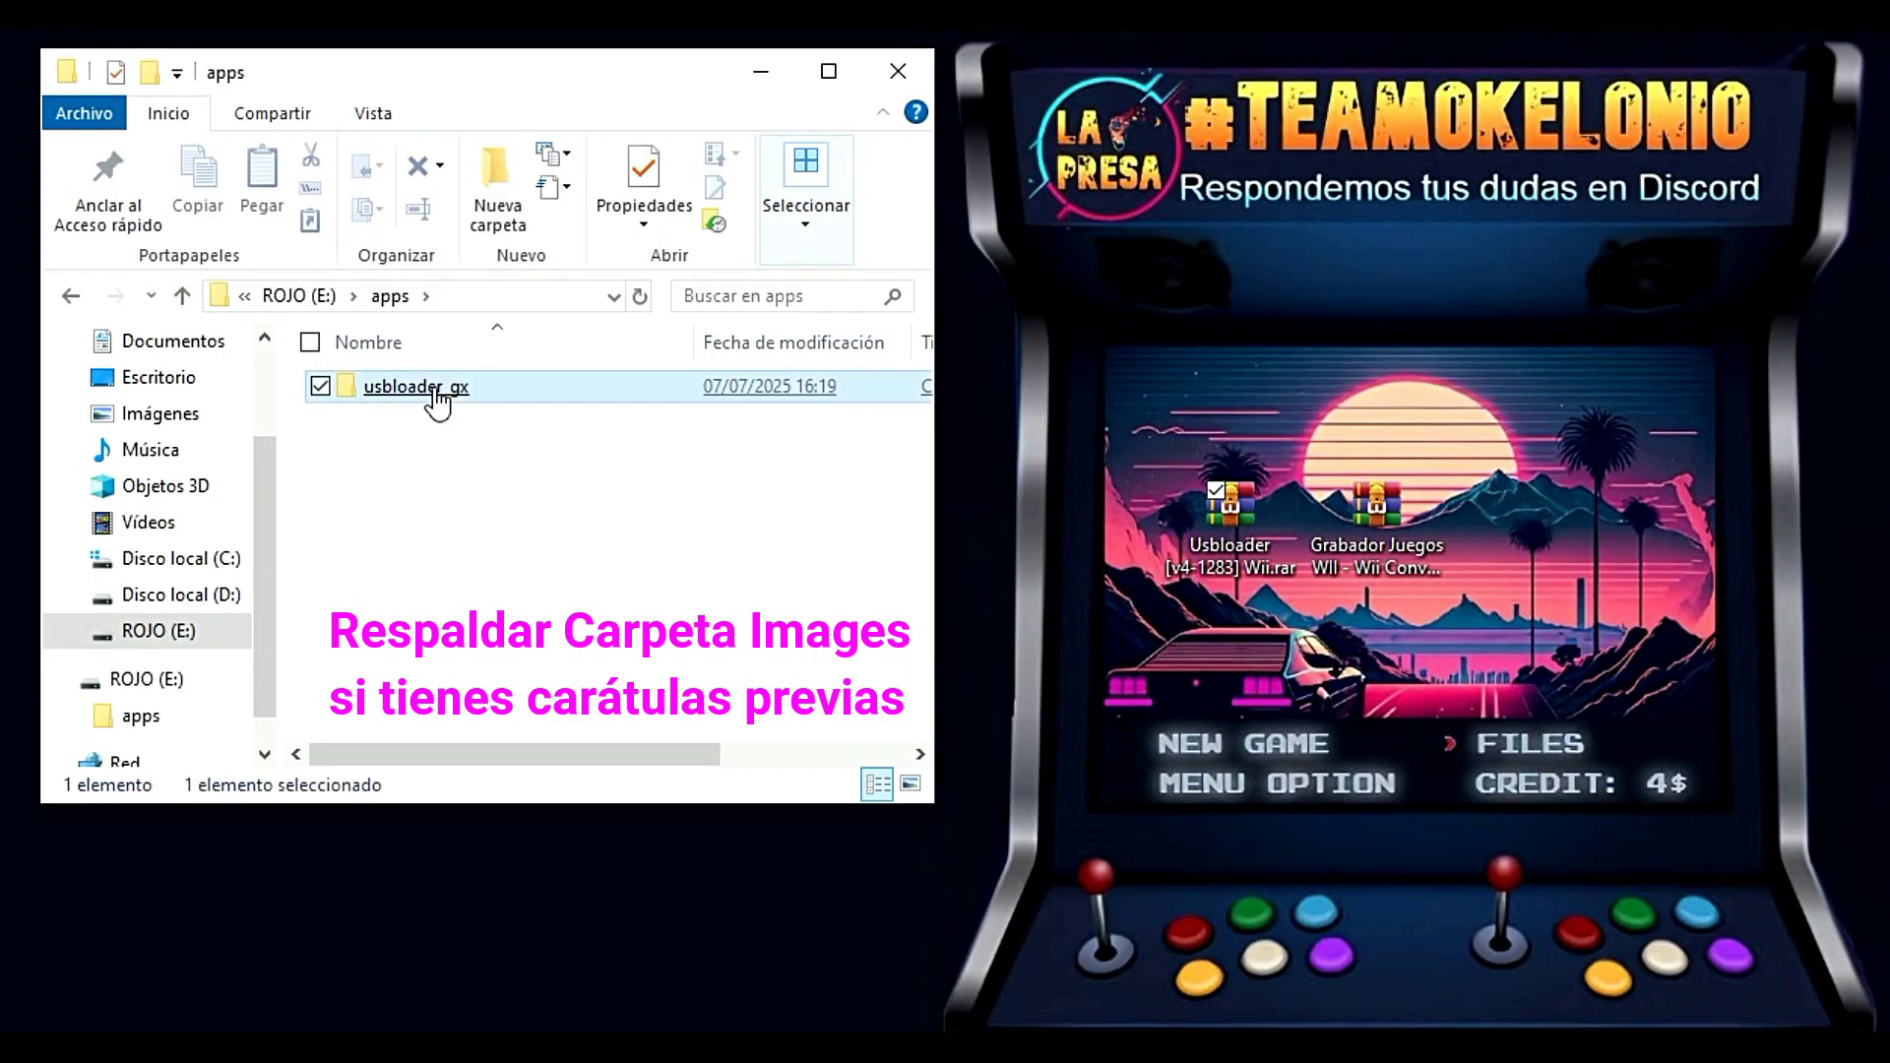
pyautogui.rightClick(436, 394)
pyautogui.click(516, 1011)
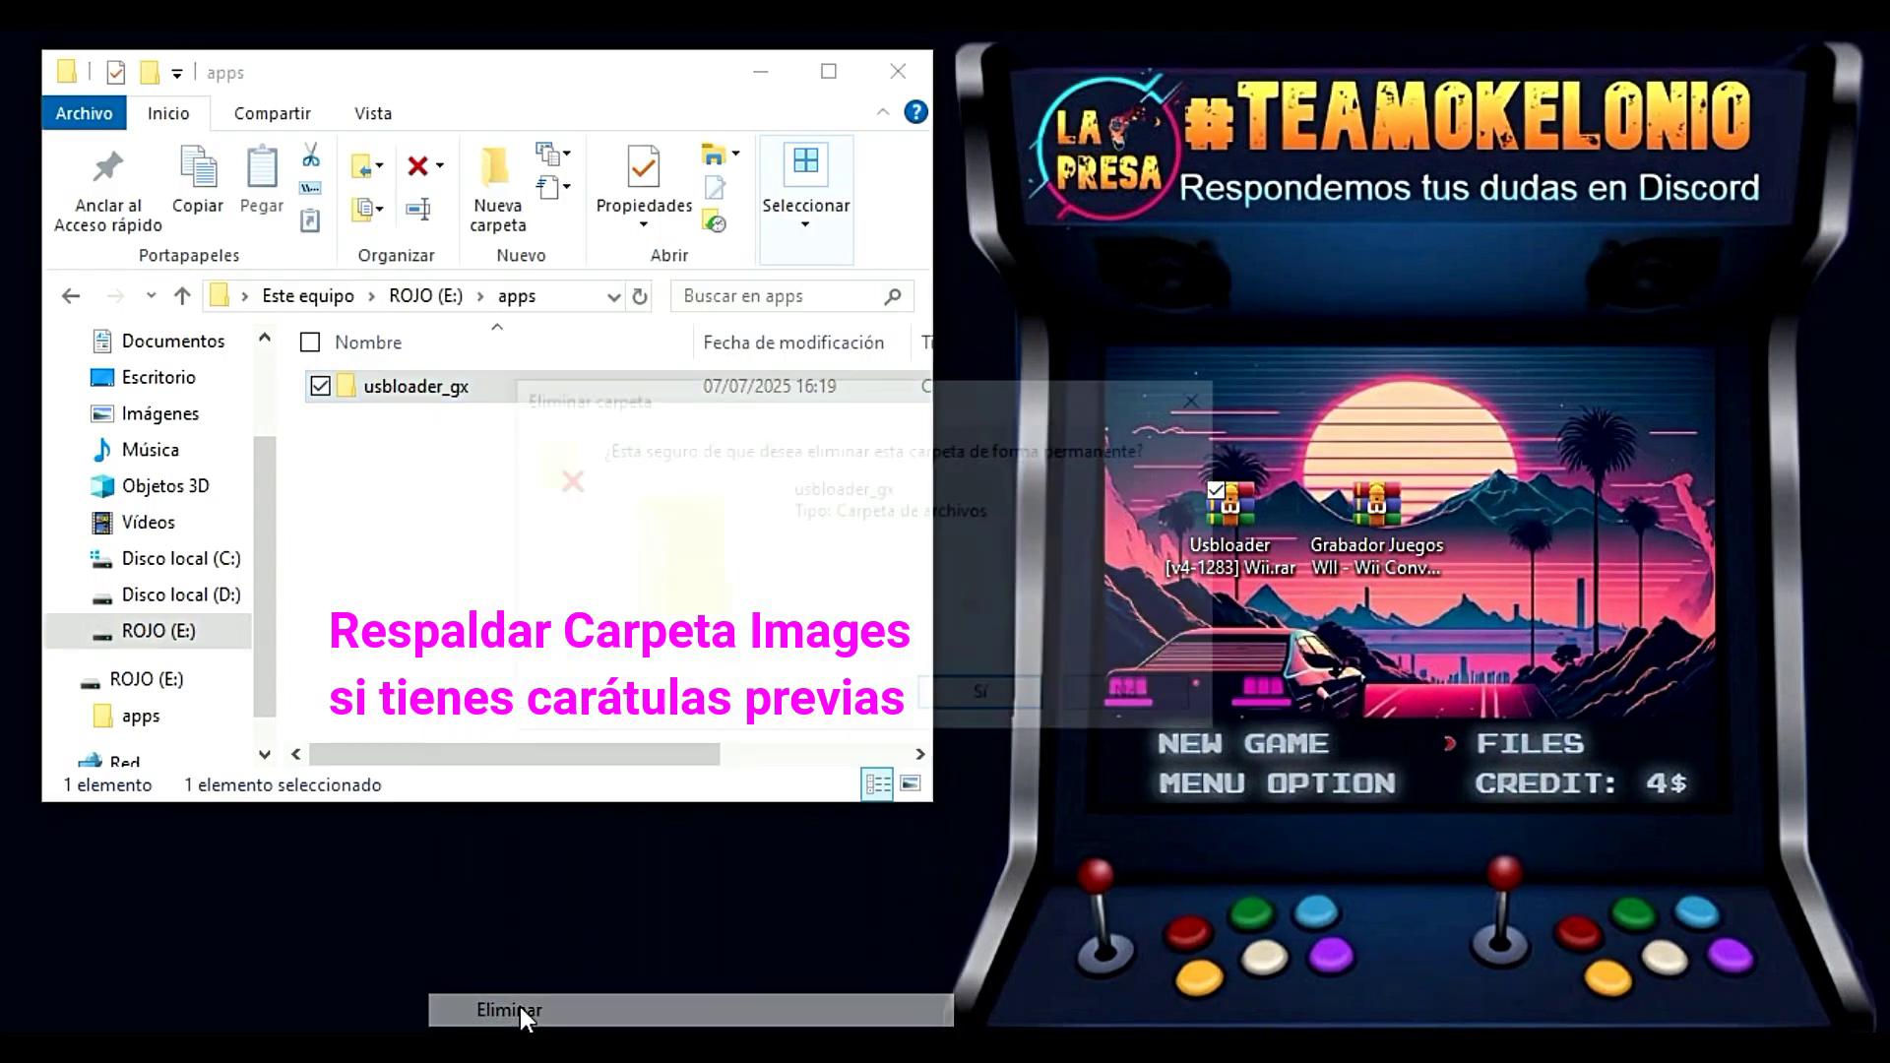
pyautogui.click(970, 694)
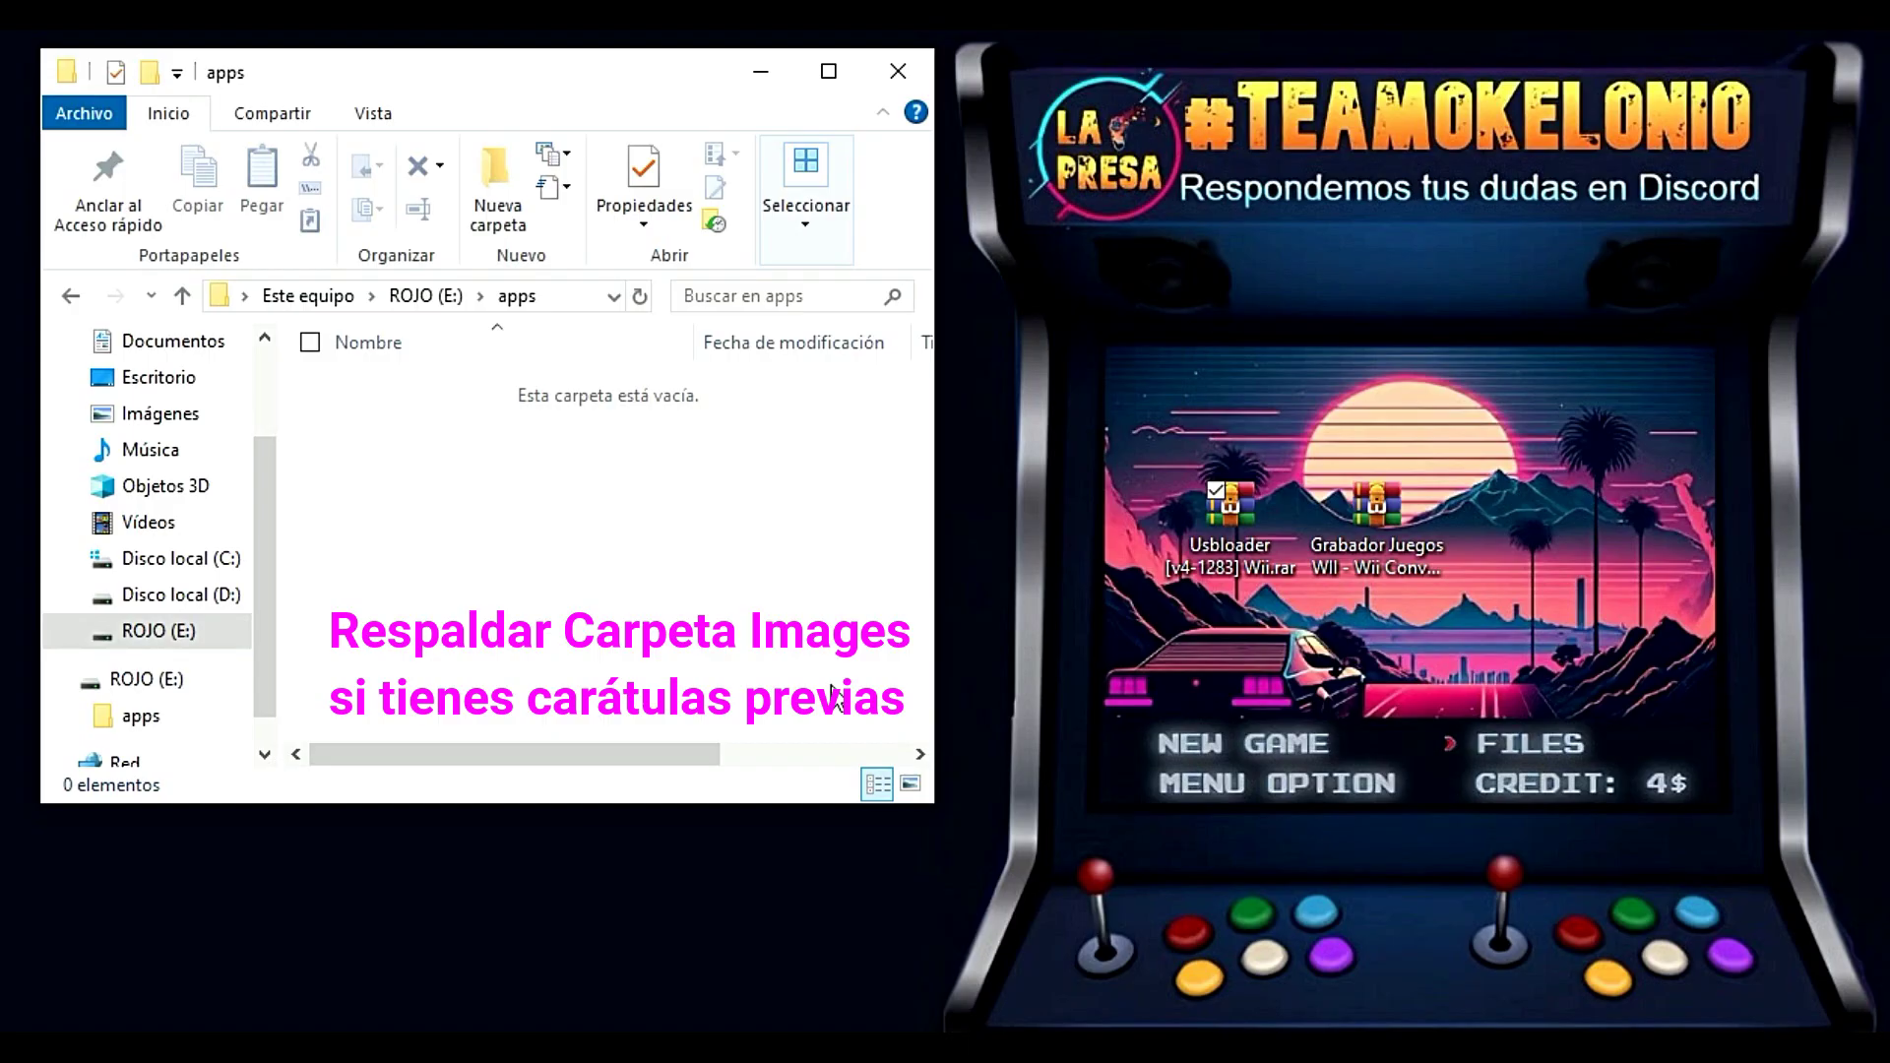
# - Extract the wbfs, WADS and apps folders from Usbloader [v4-1283] Wii.rar to the root of the ROJO (E:) drive
pyautogui.press('BackSpace')
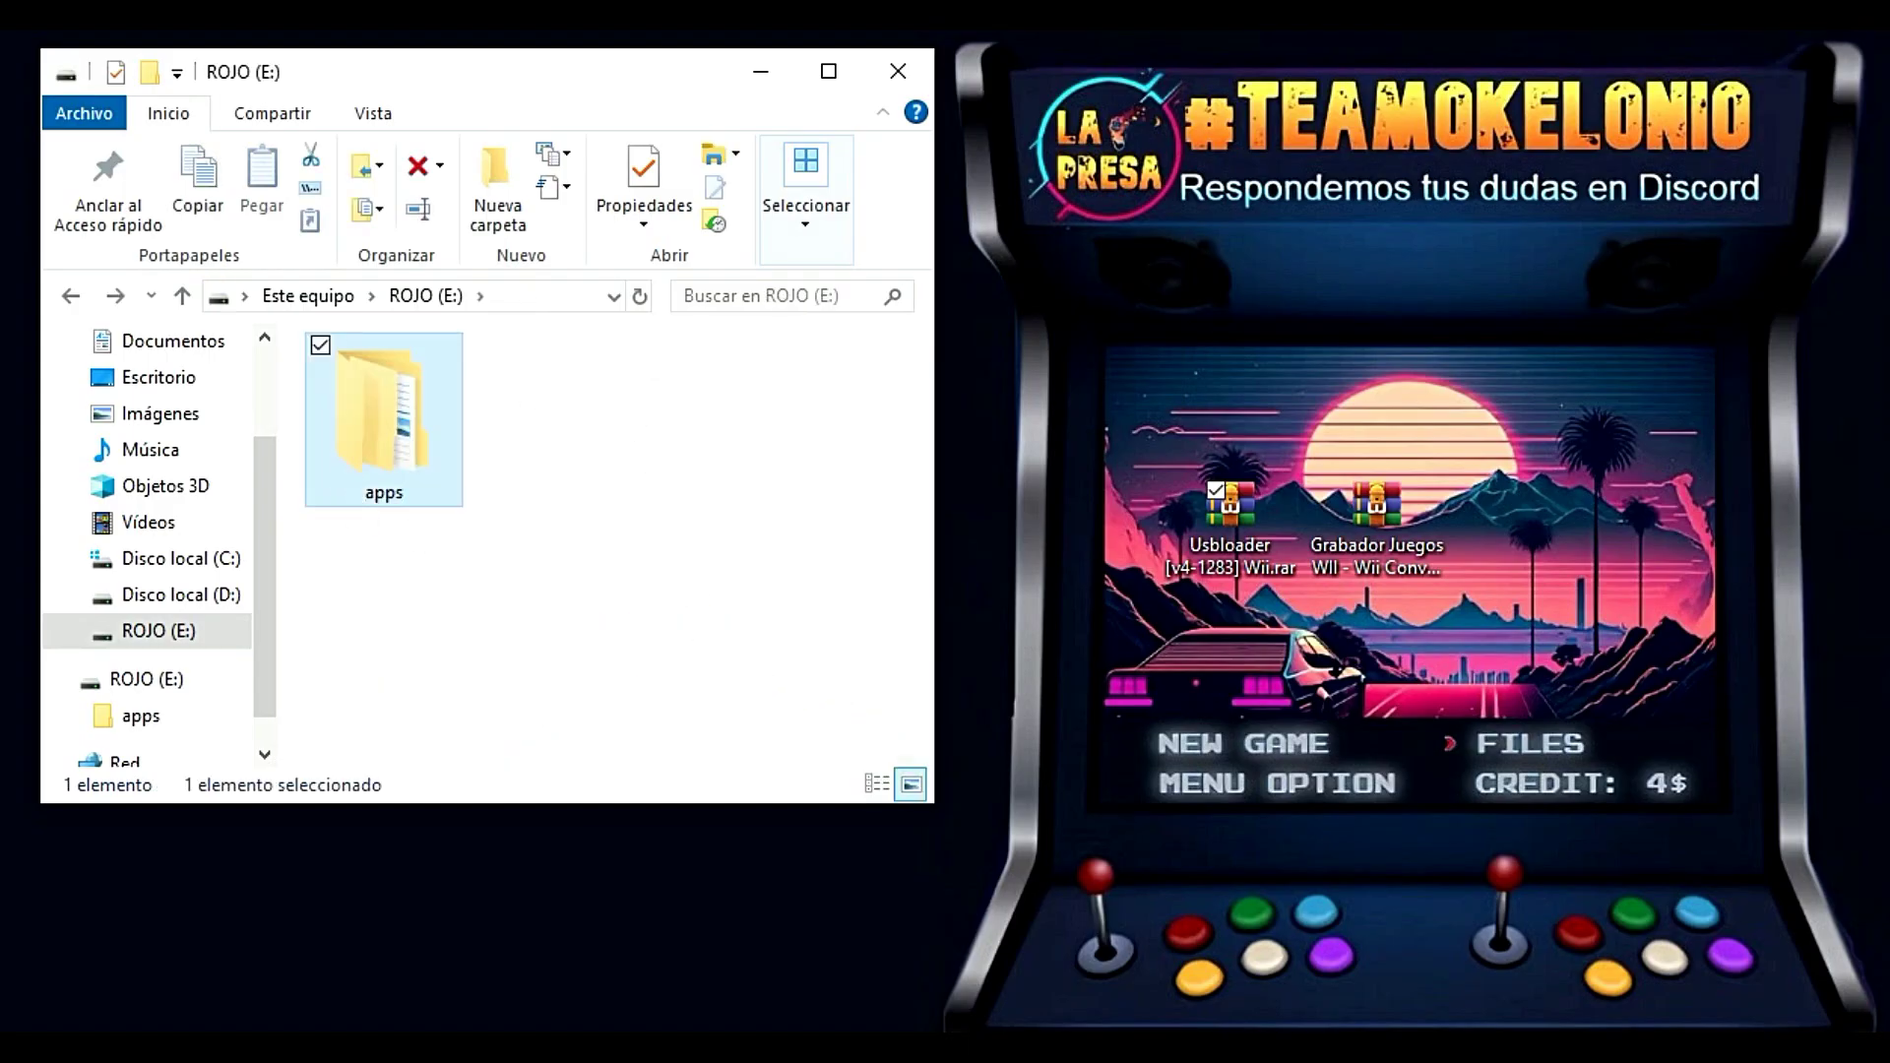
pyautogui.click(1246, 534)
pyautogui.doubleClick(1245, 532)
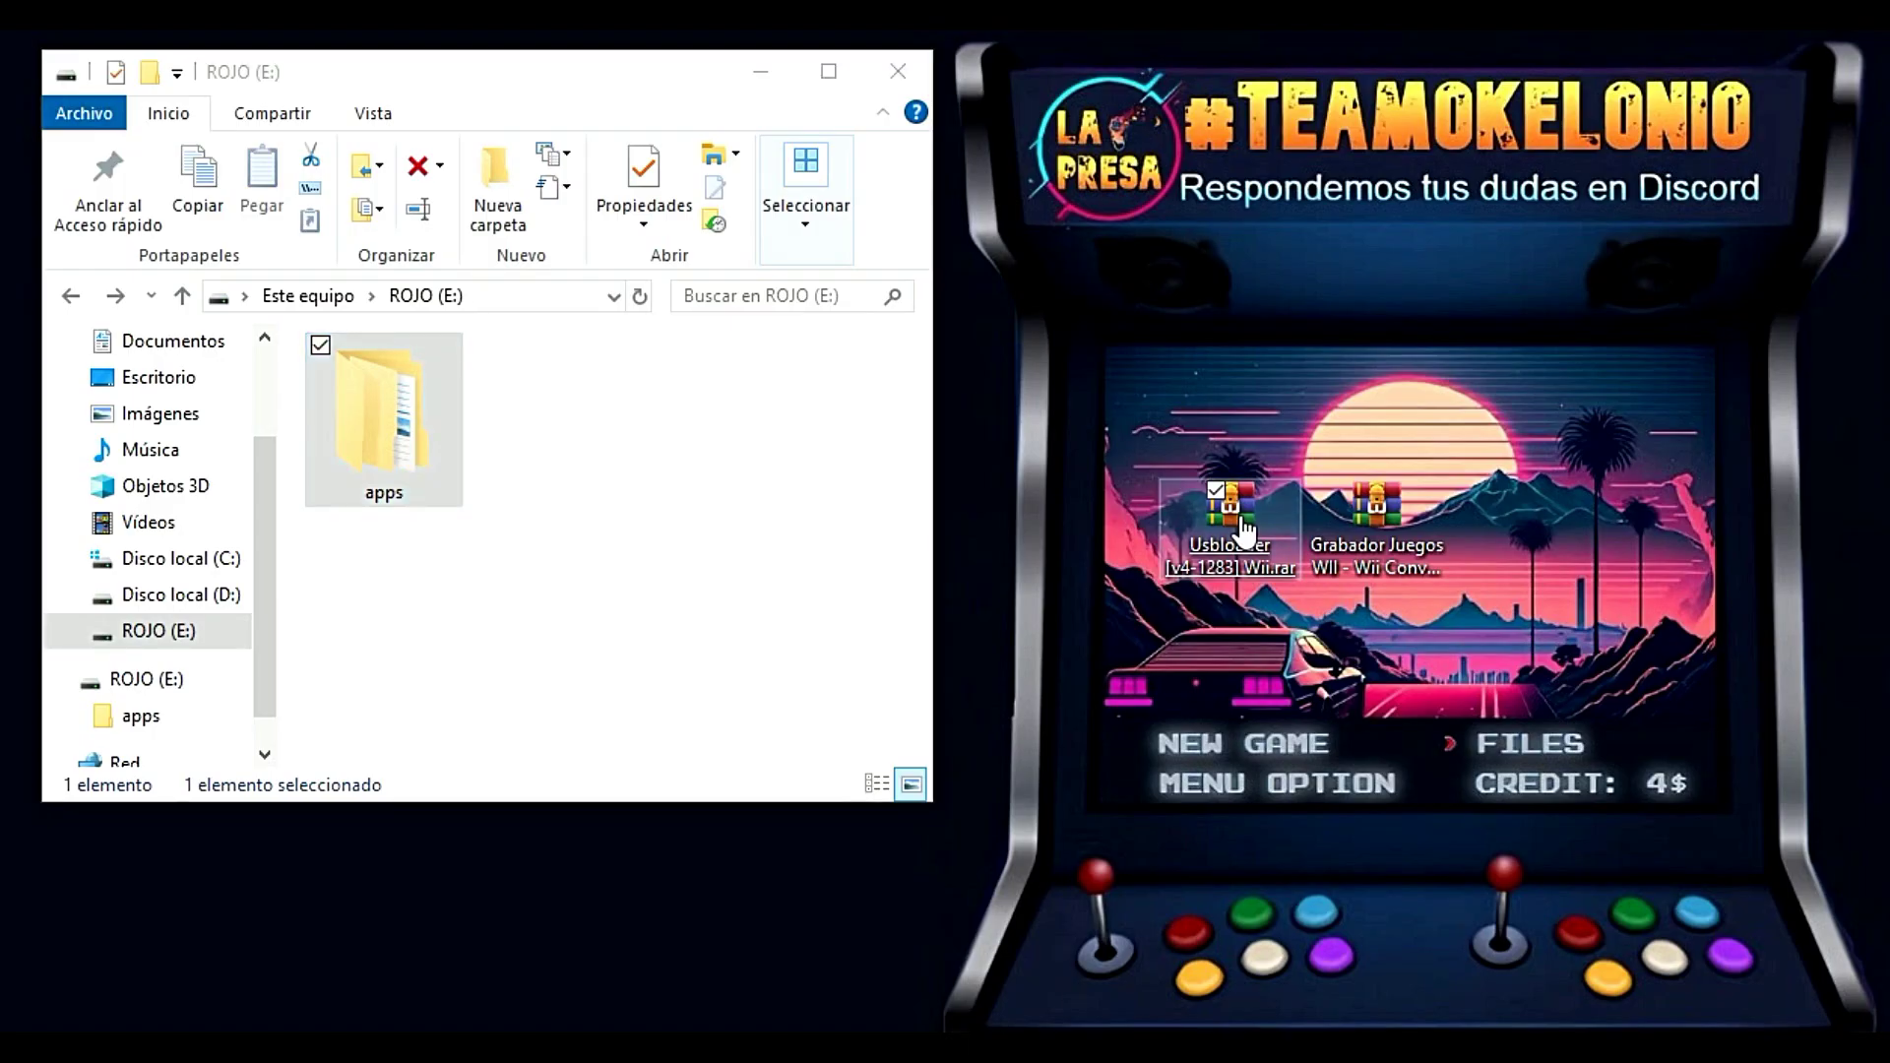
pyautogui.moveTo(1100, 656); pyautogui.dragTo(1079, 517)
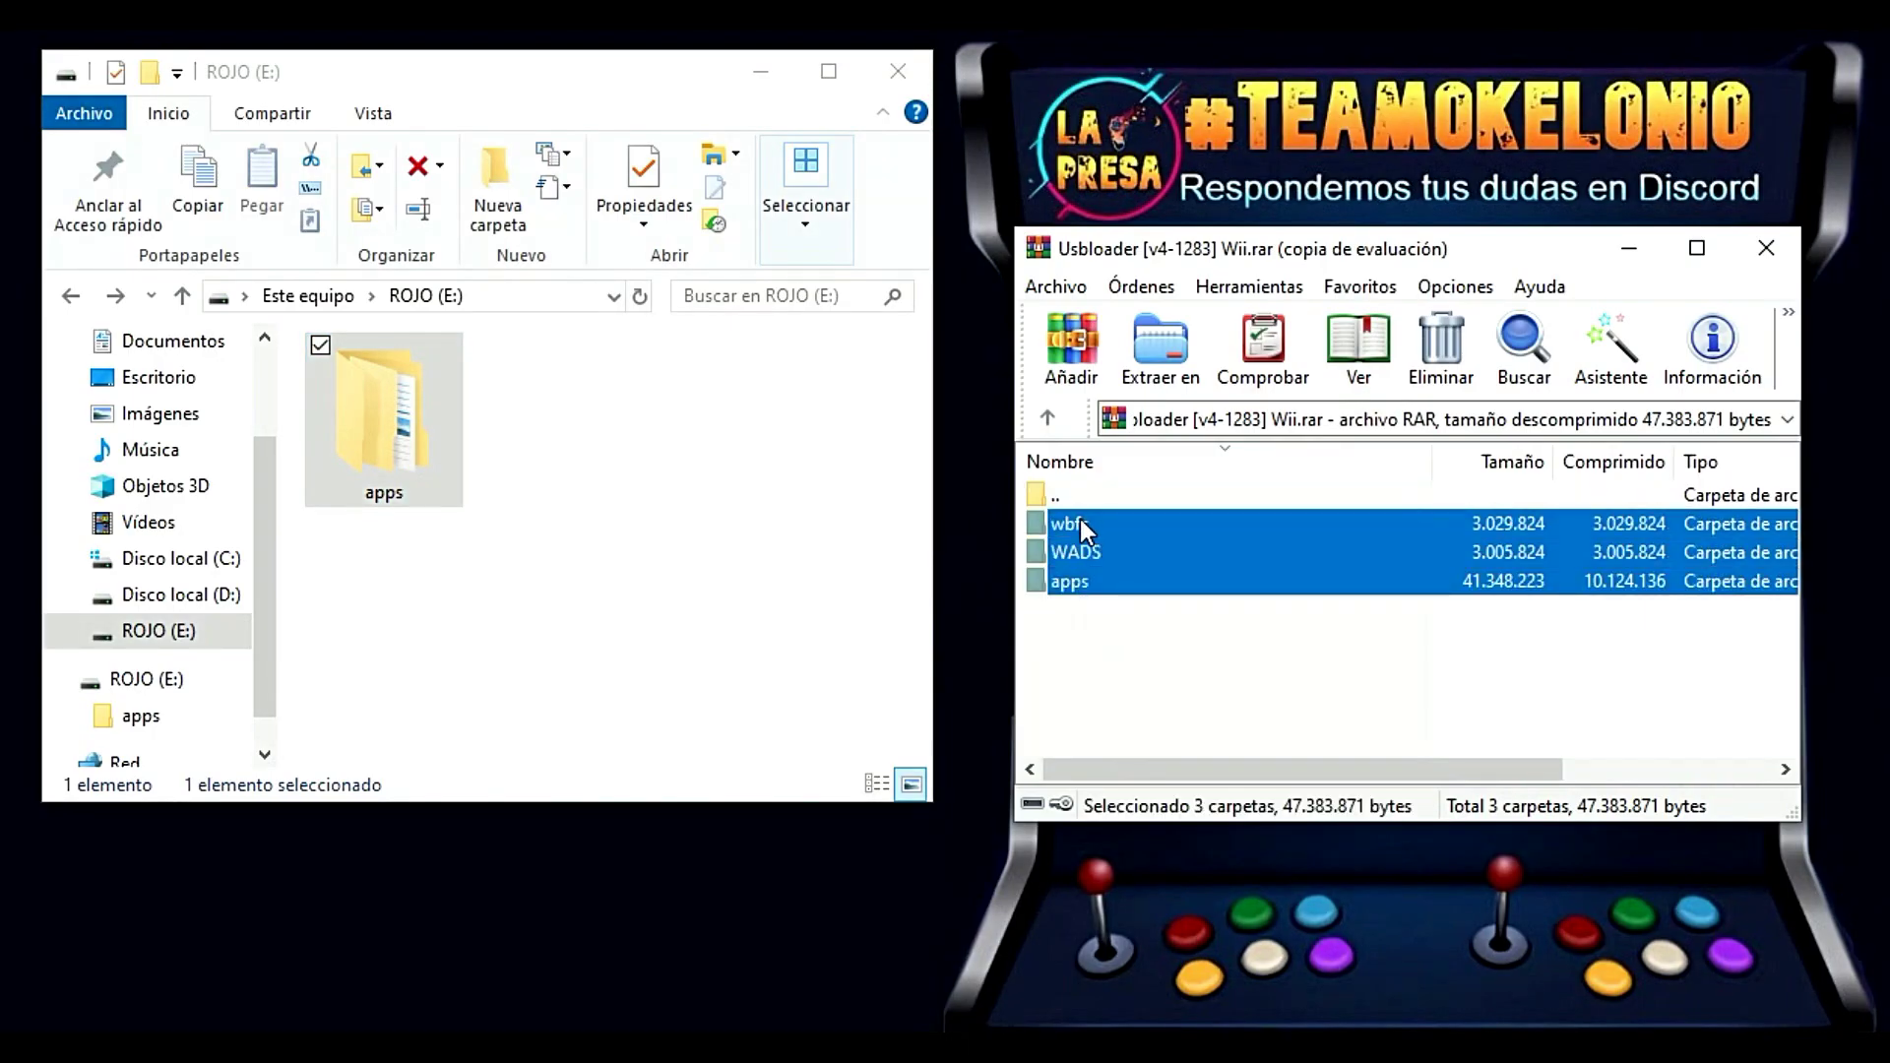
pyautogui.moveTo(765, 575); pyautogui.dragTo(765, 575)
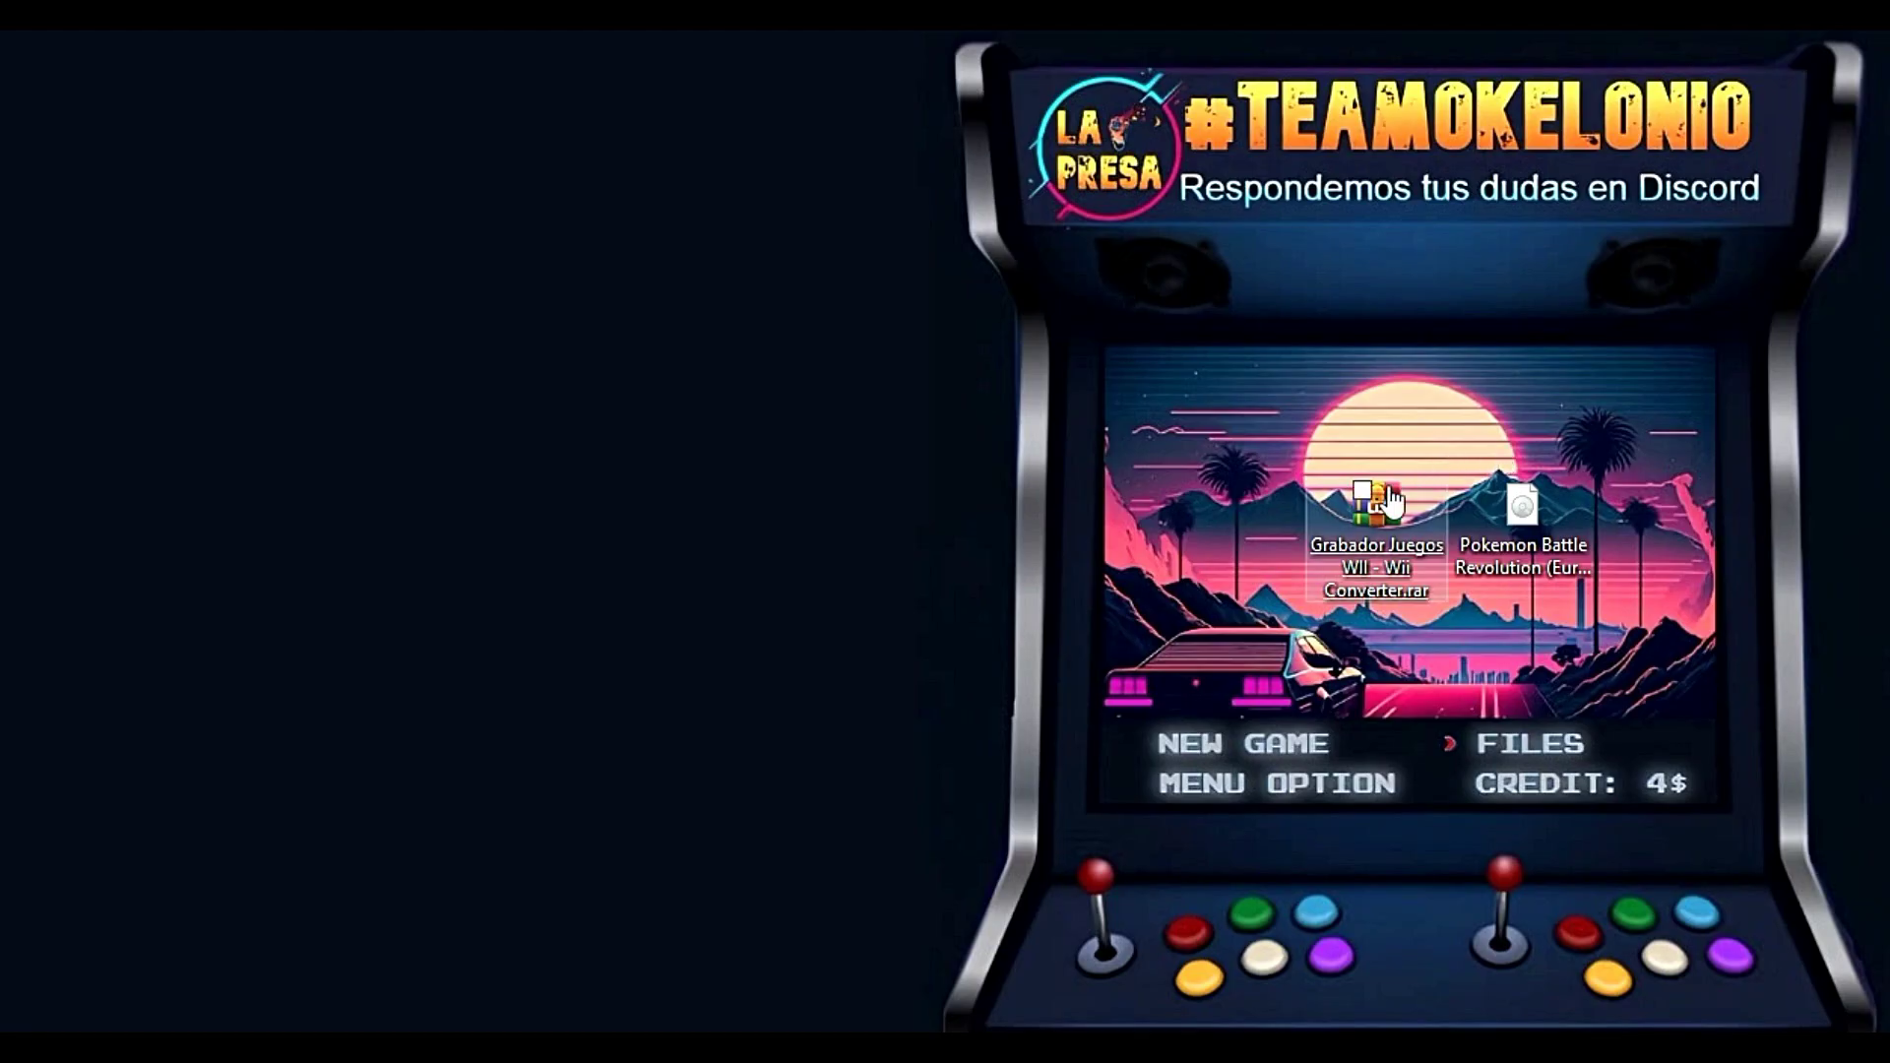
# - Extract the Wii Converter folder from the Grabador Juegos WII - Wii Converter.rar archive to the desktop and close the archive
pyautogui.doubleClick(1376, 556)
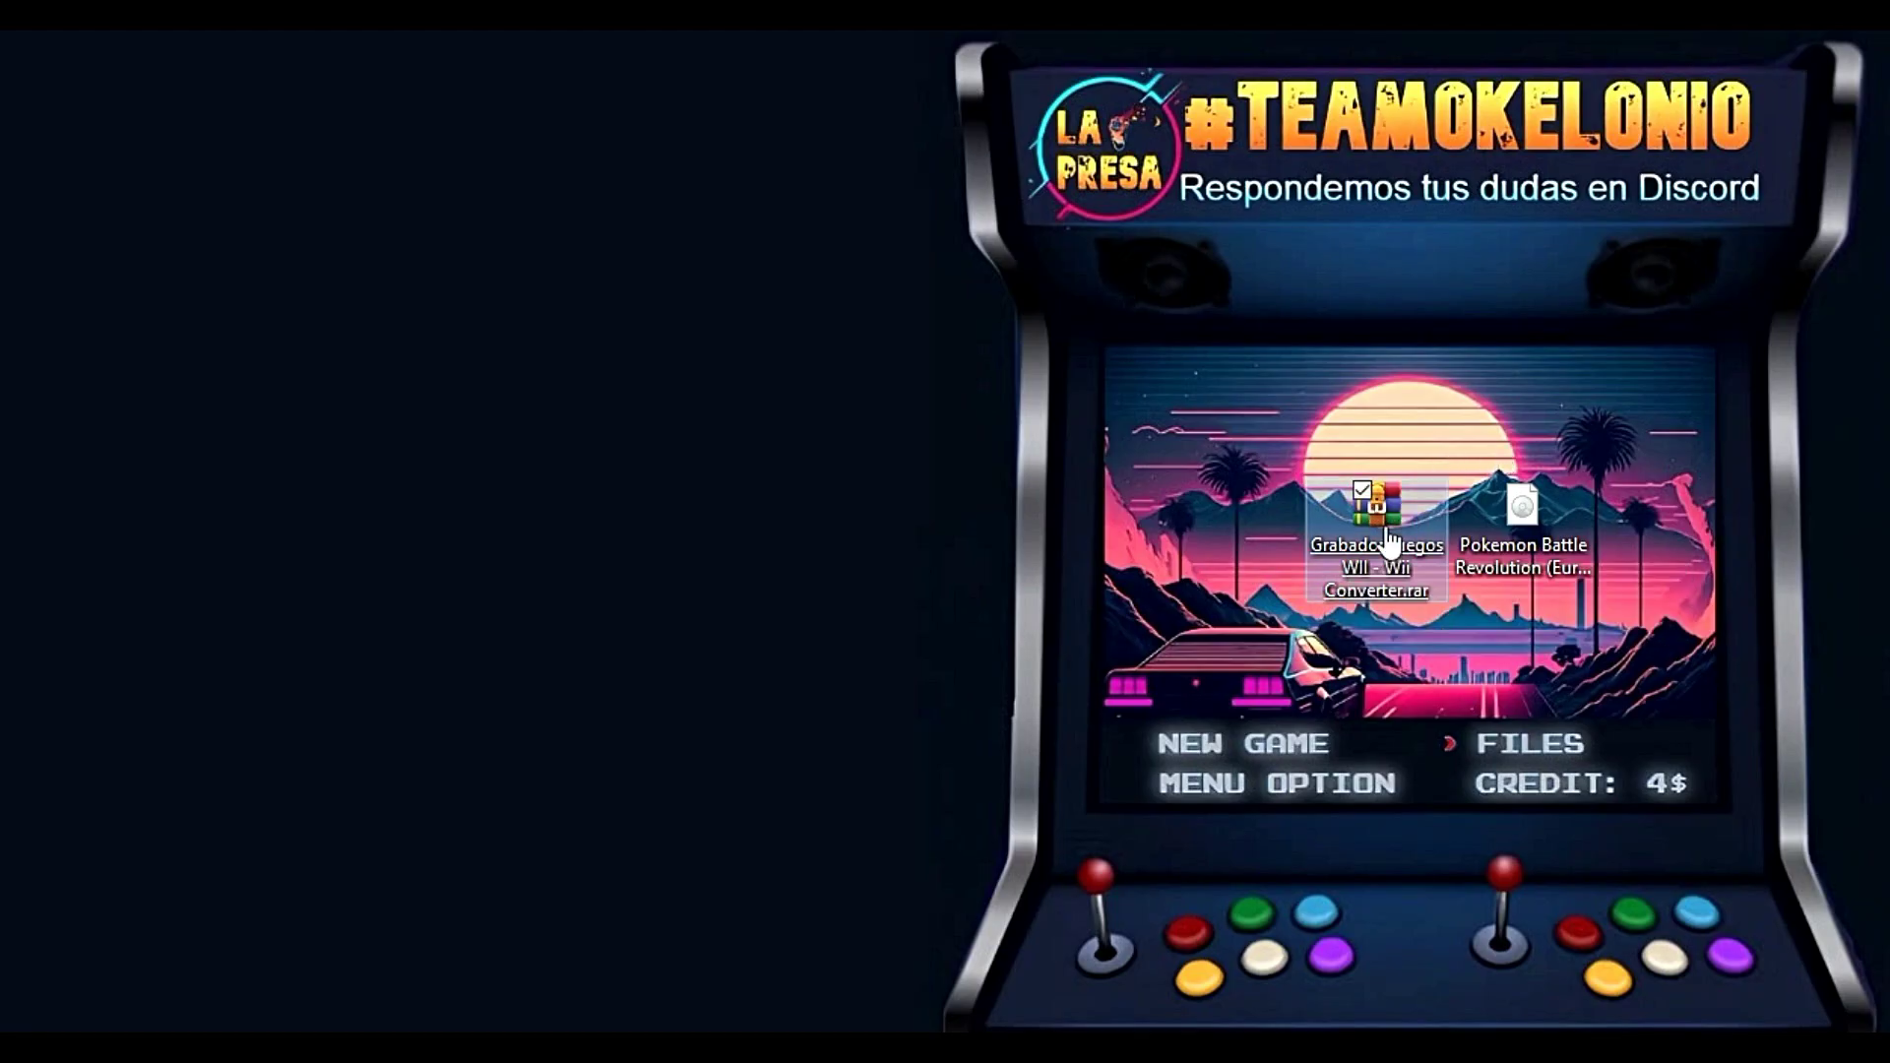
pyautogui.click(1165, 522)
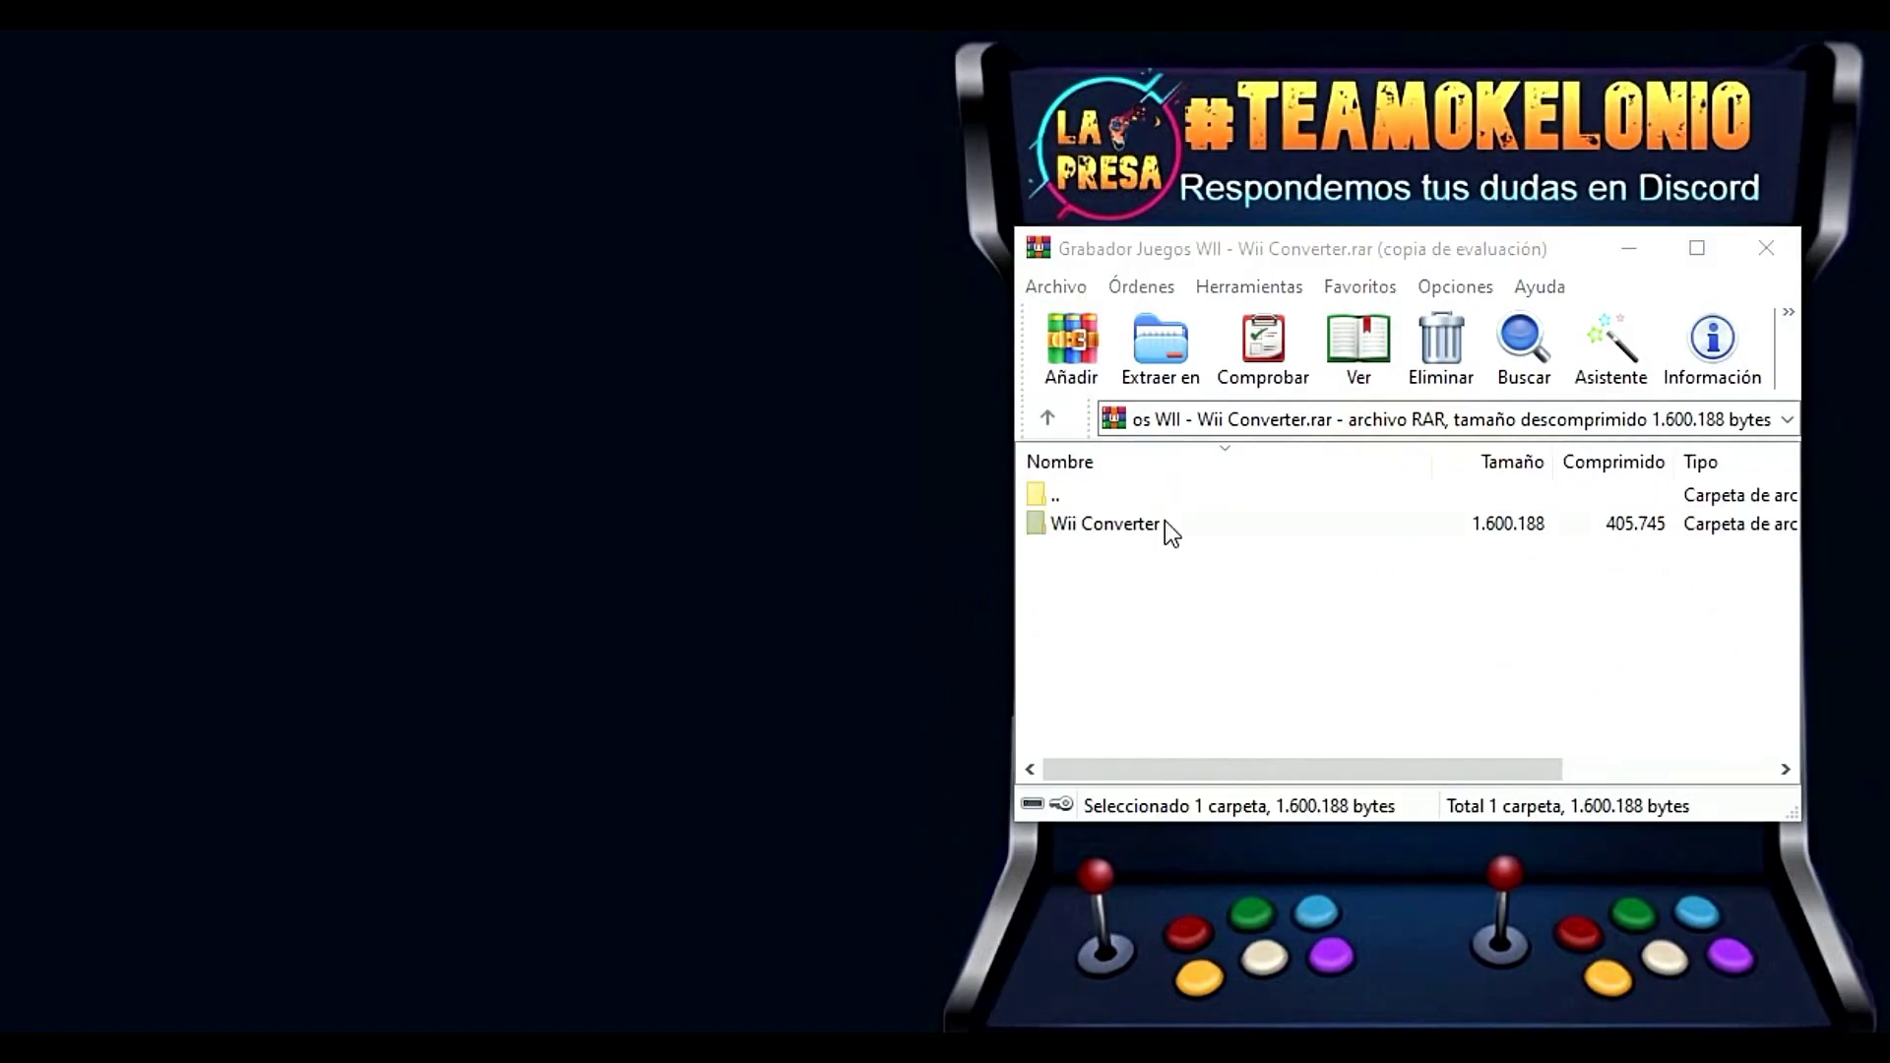
pyautogui.moveTo(843, 530); pyautogui.dragTo(811, 525)
pyautogui.click(1767, 251)
# - Launch Wii Converter GUI.exe from the extracted Wii Converter folder, close the folder window and move the program fully into view
pyautogui.doubleClick(777, 369)
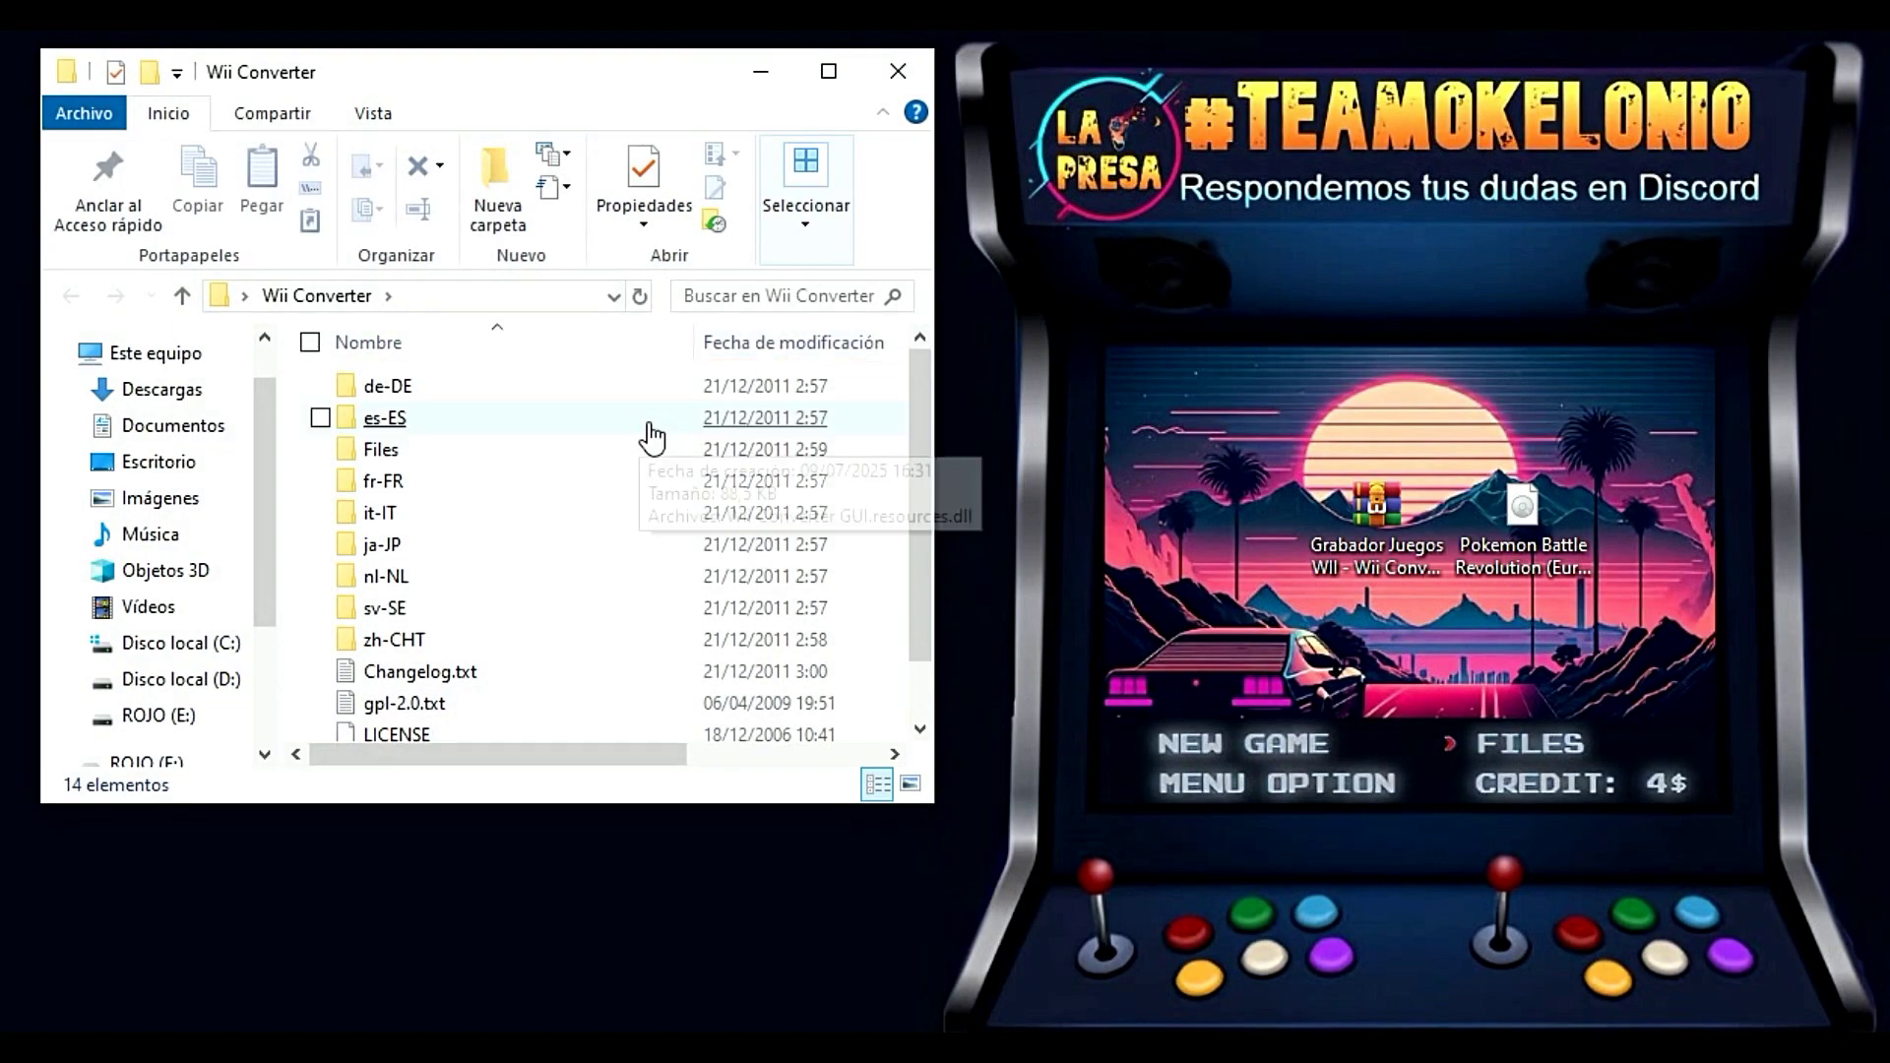
pyautogui.scroll(-1, 650, 429)
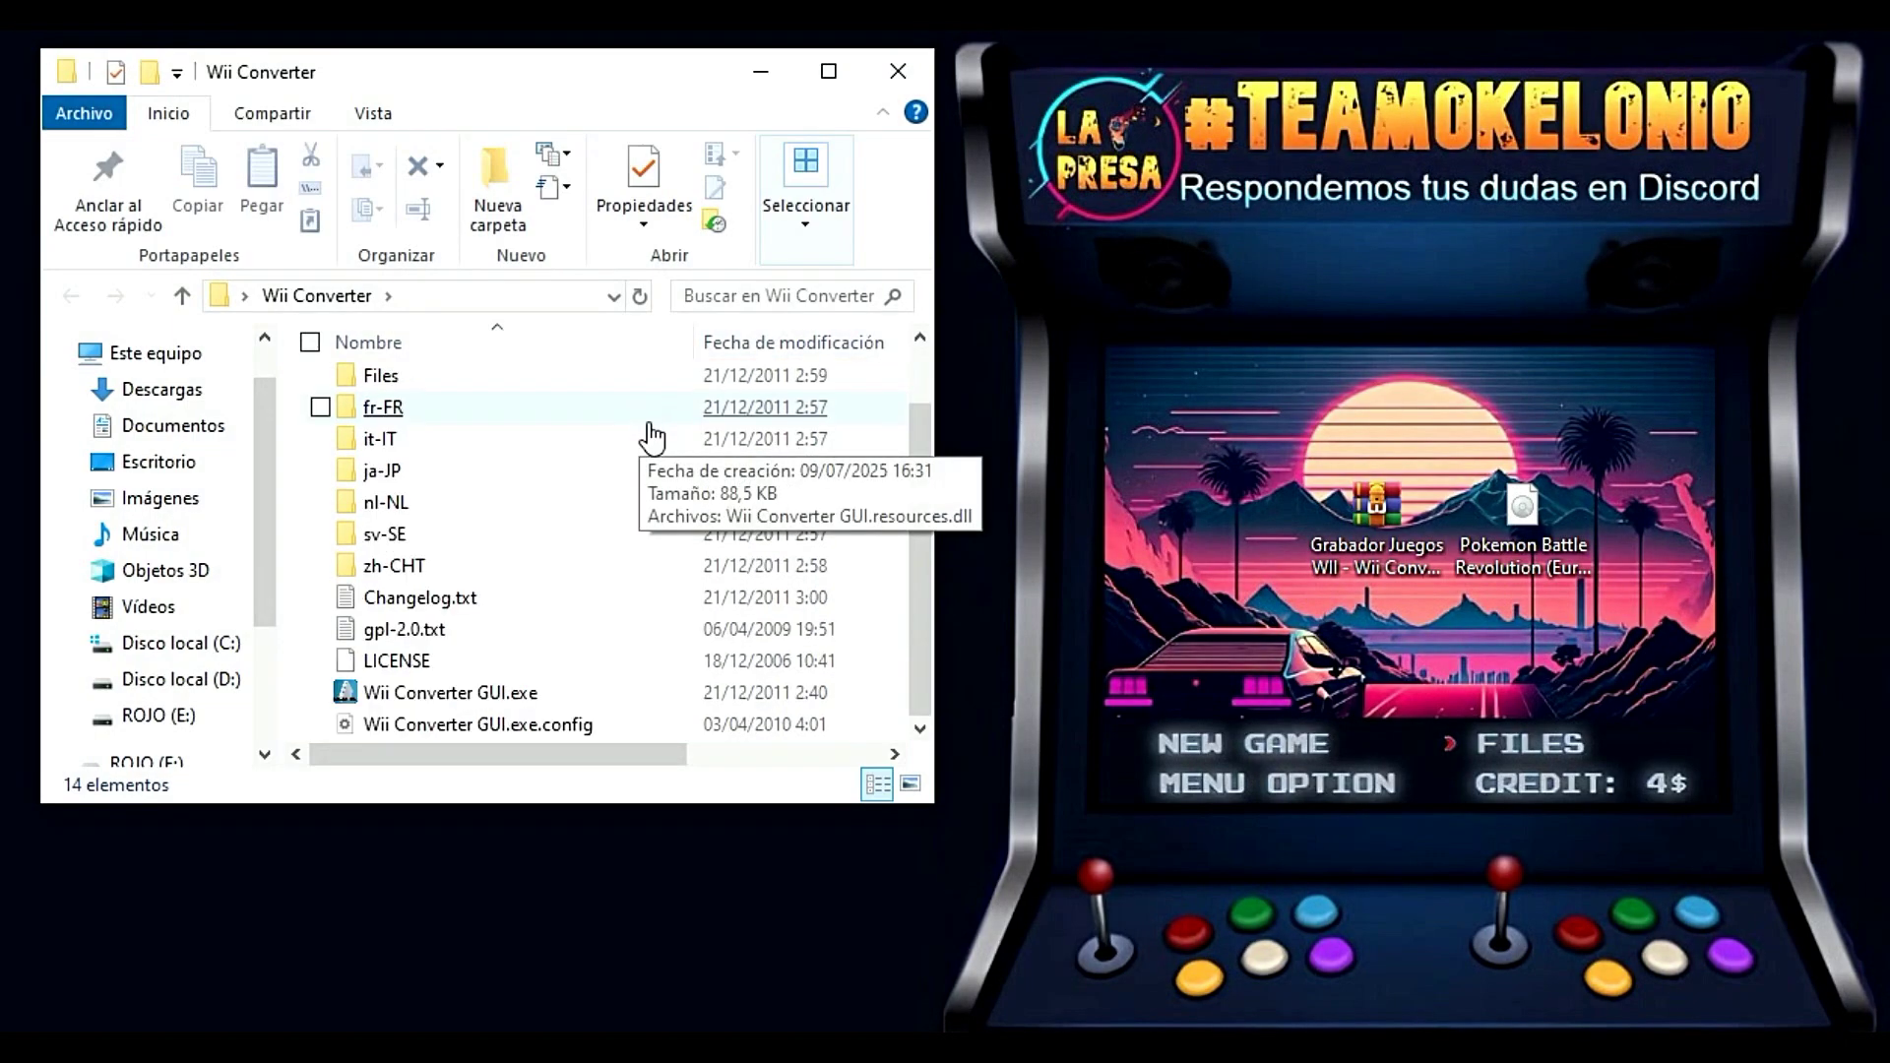
pyautogui.doubleClick(368, 695)
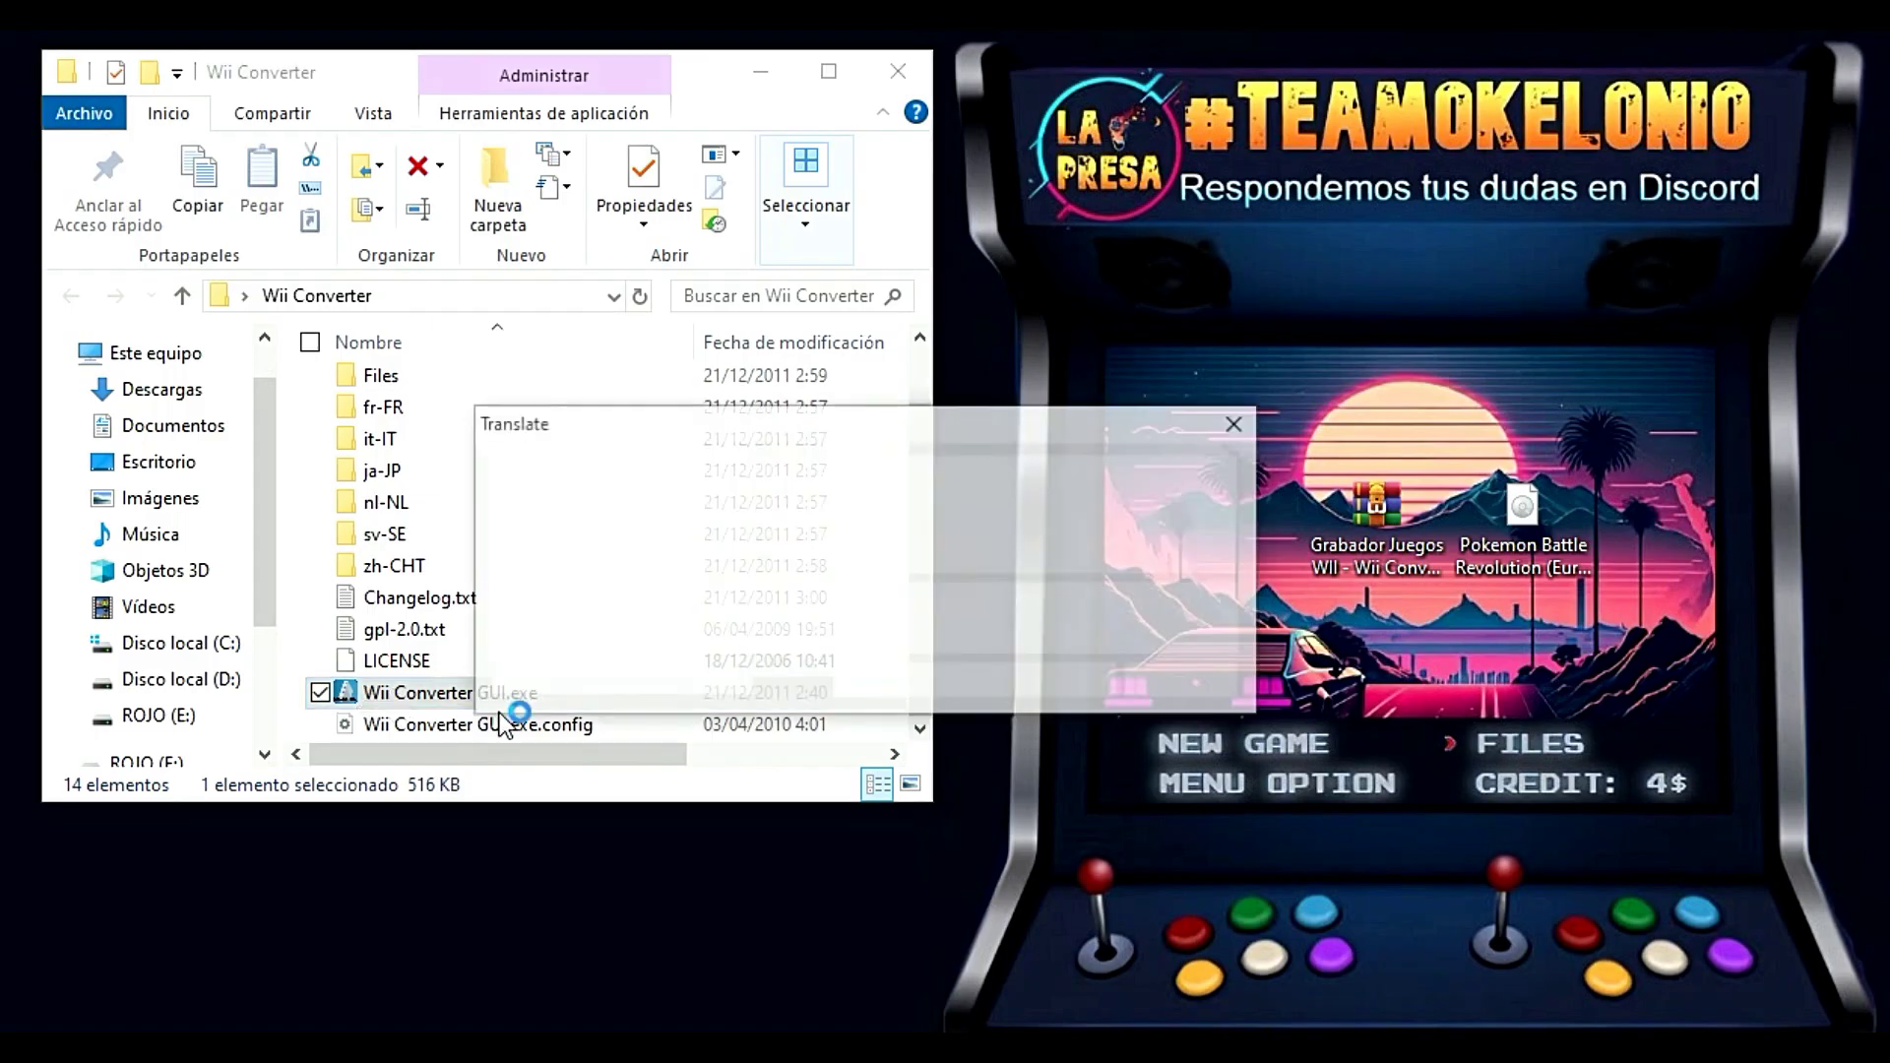
pyautogui.click(1203, 681)
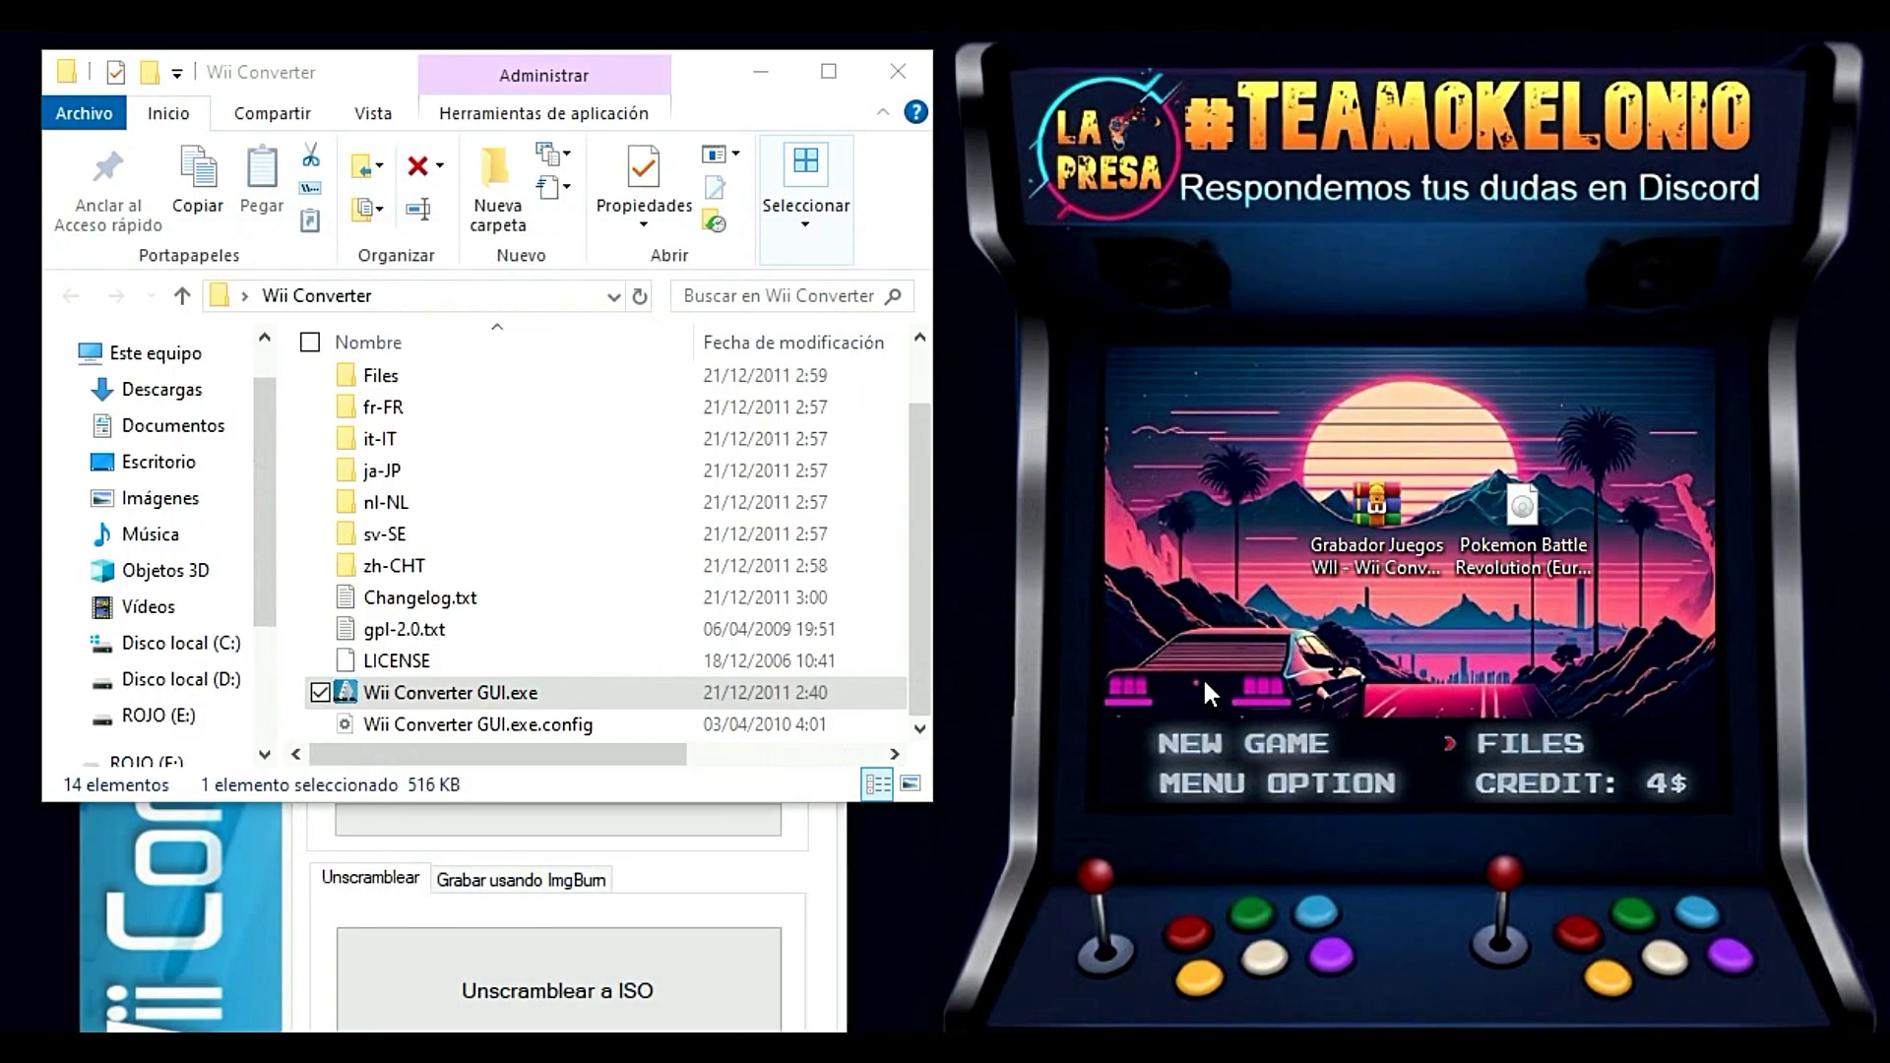
pyautogui.click(897, 71)
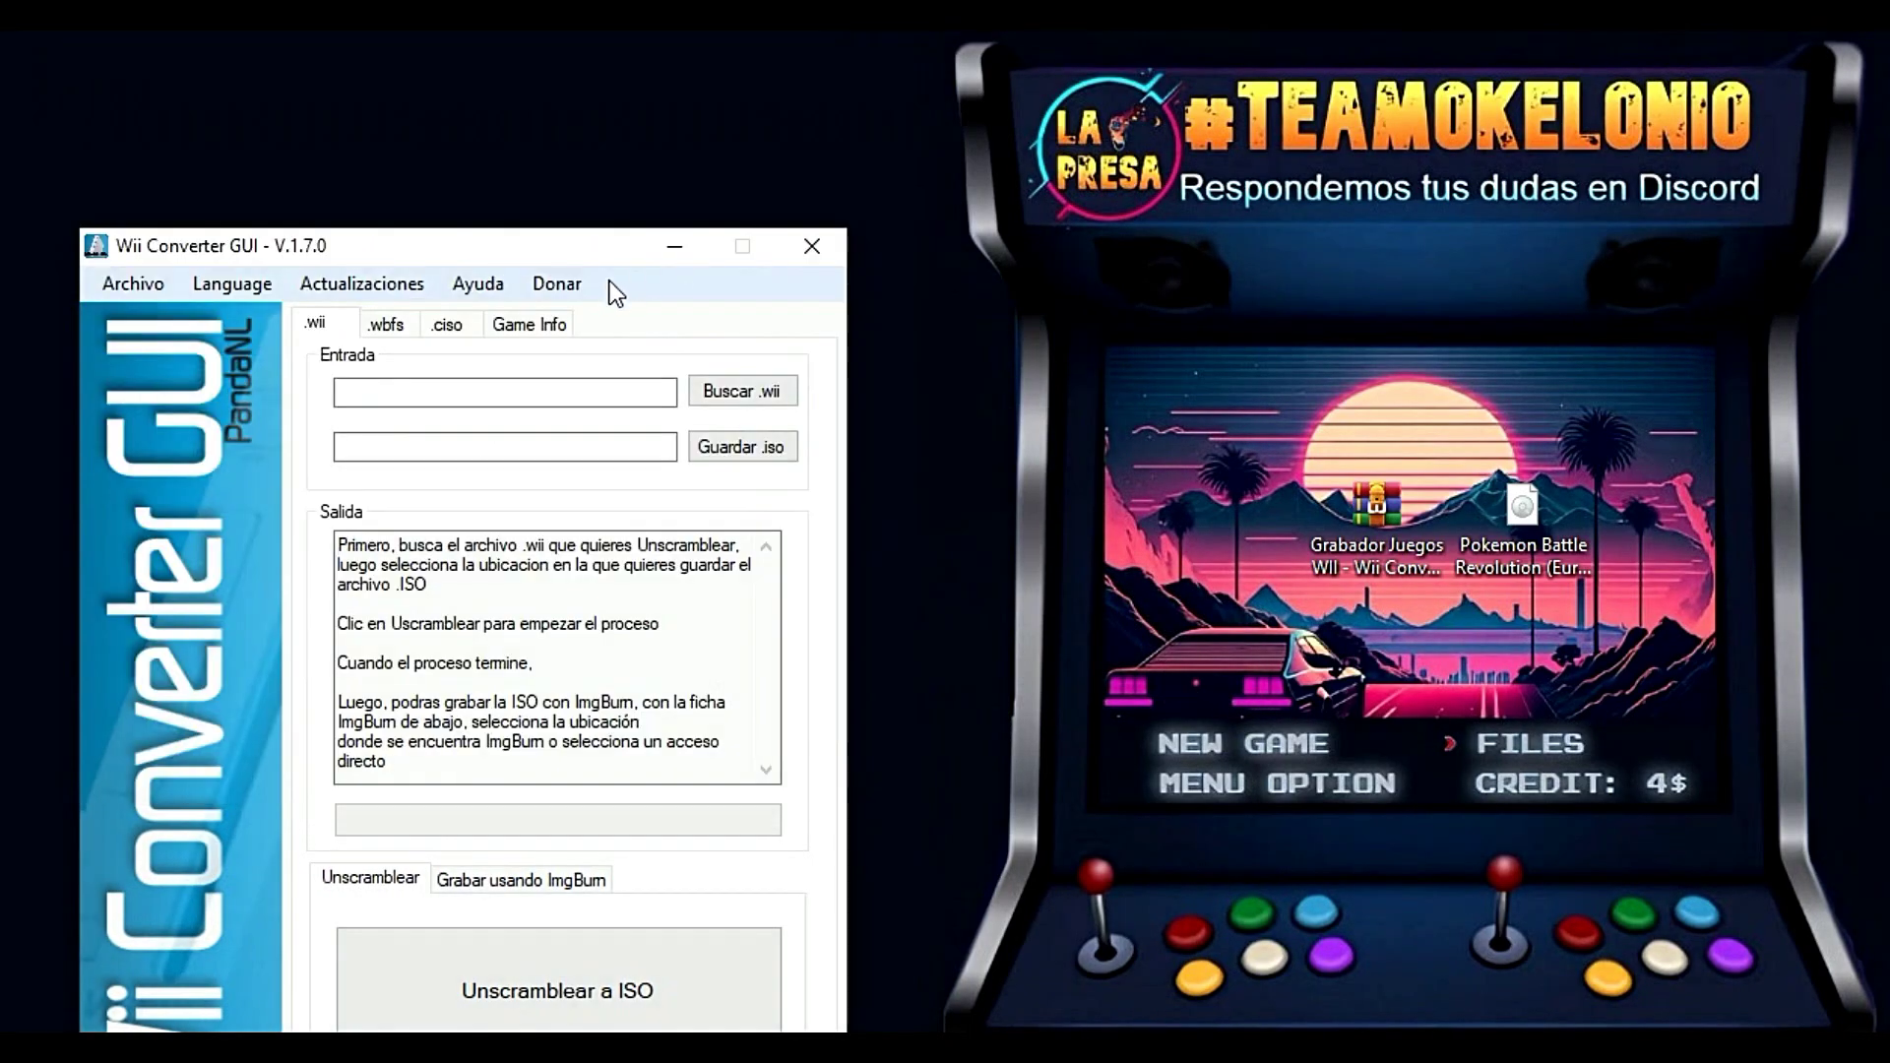
pyautogui.moveTo(585, 241); pyautogui.dragTo(677, 86)
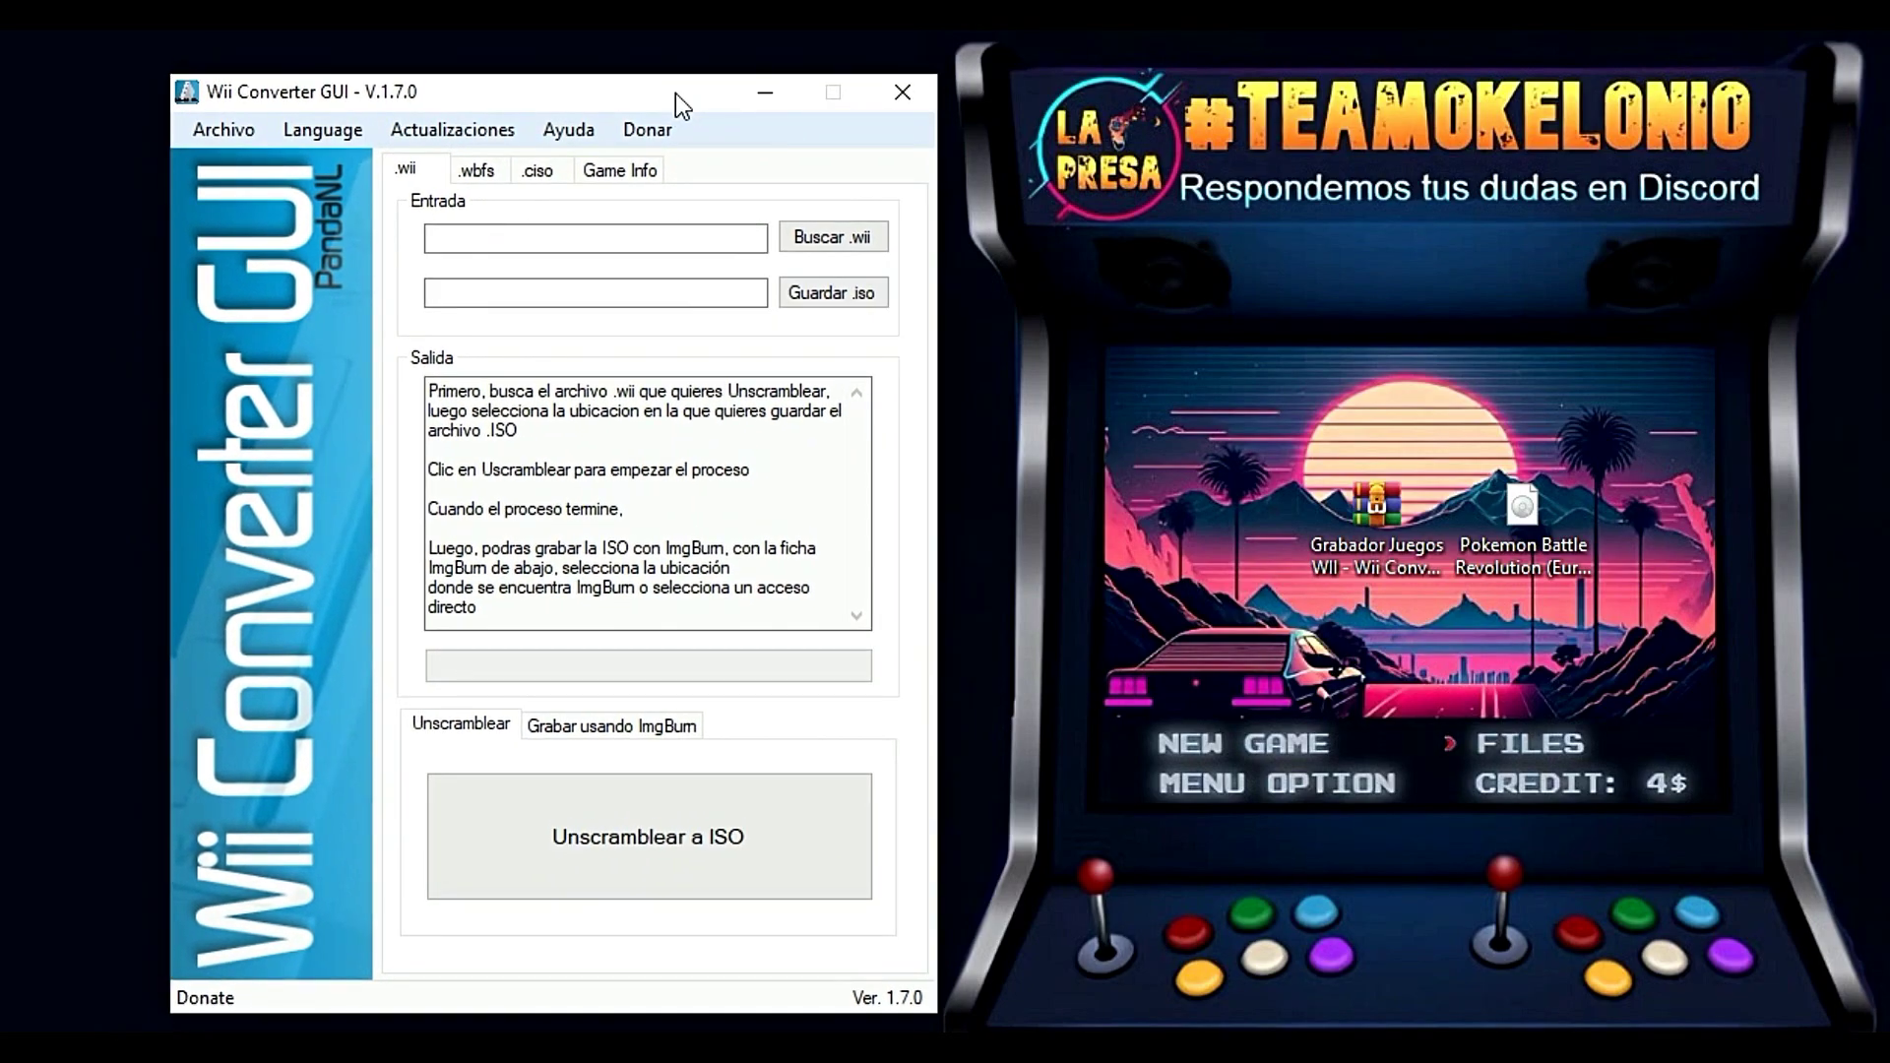
# - Load the Pokemon Battle Revolution ISO from the desktop as the input for a WBFS conversion
pyautogui.click(487, 181)
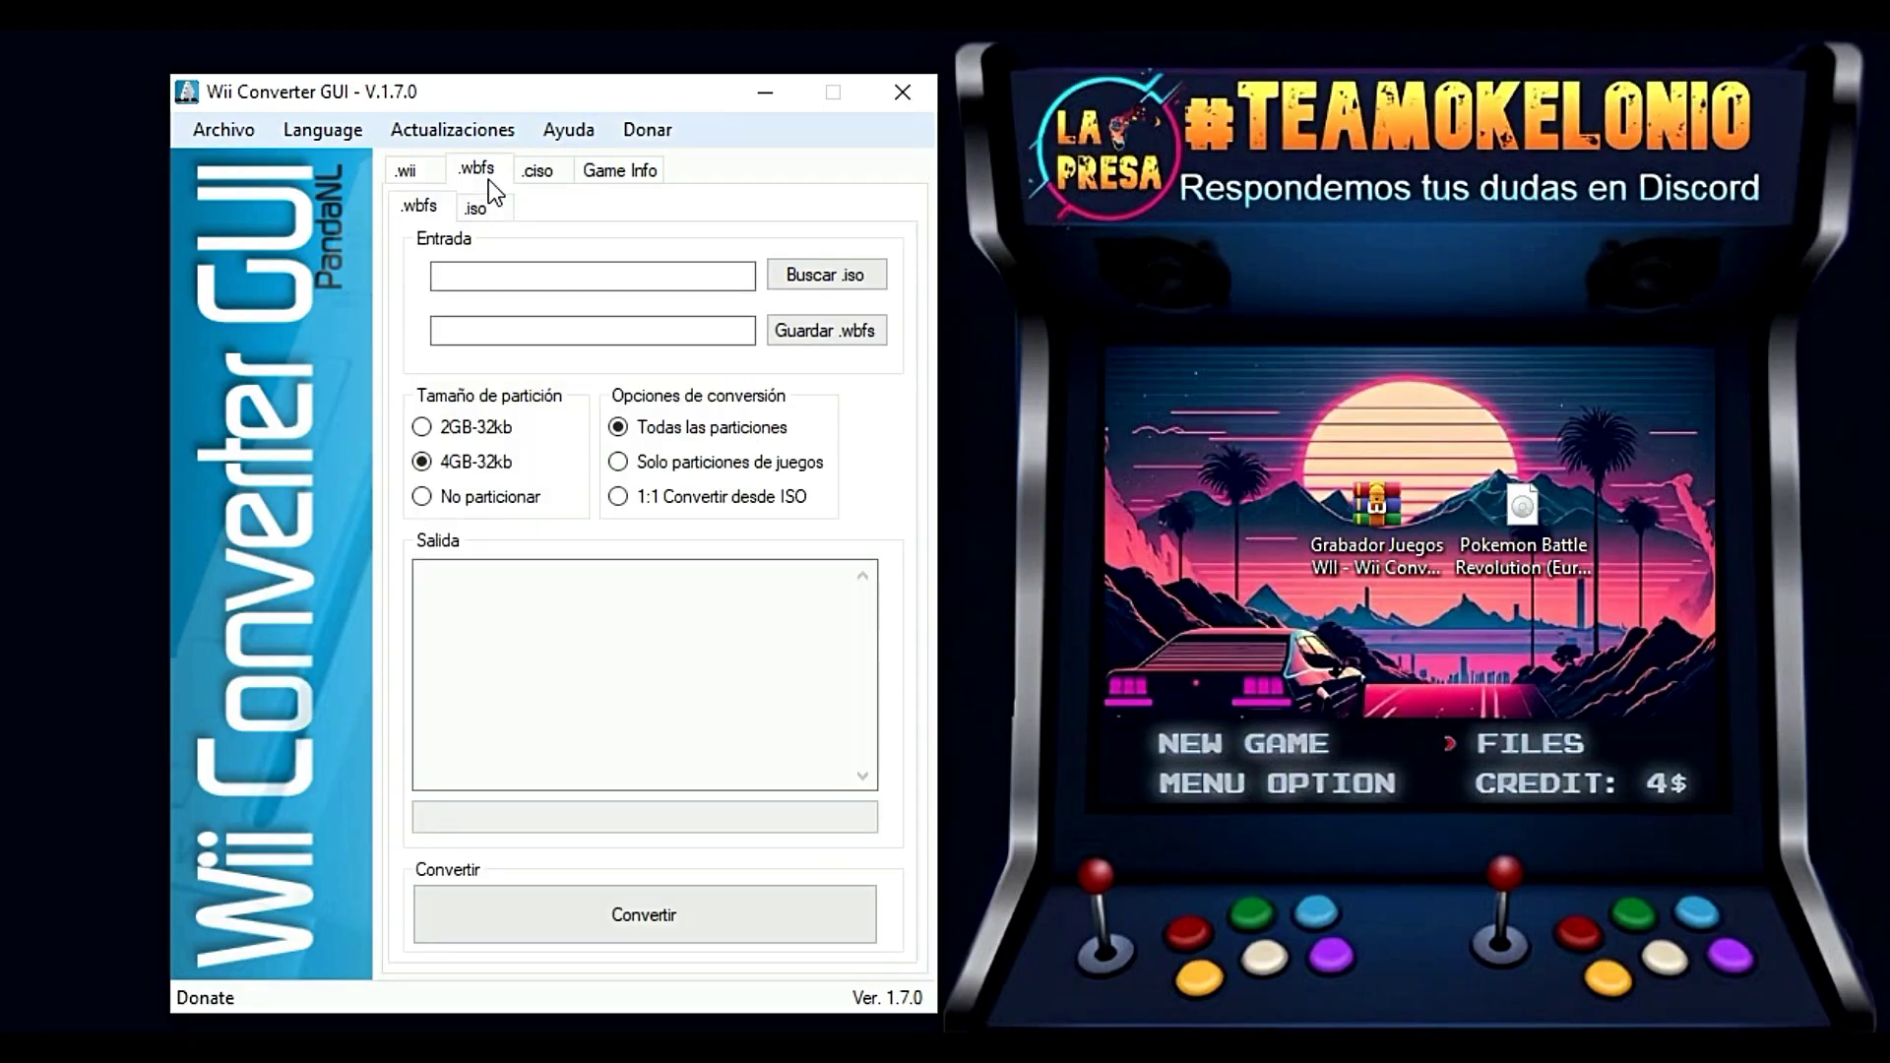
pyautogui.click(819, 282)
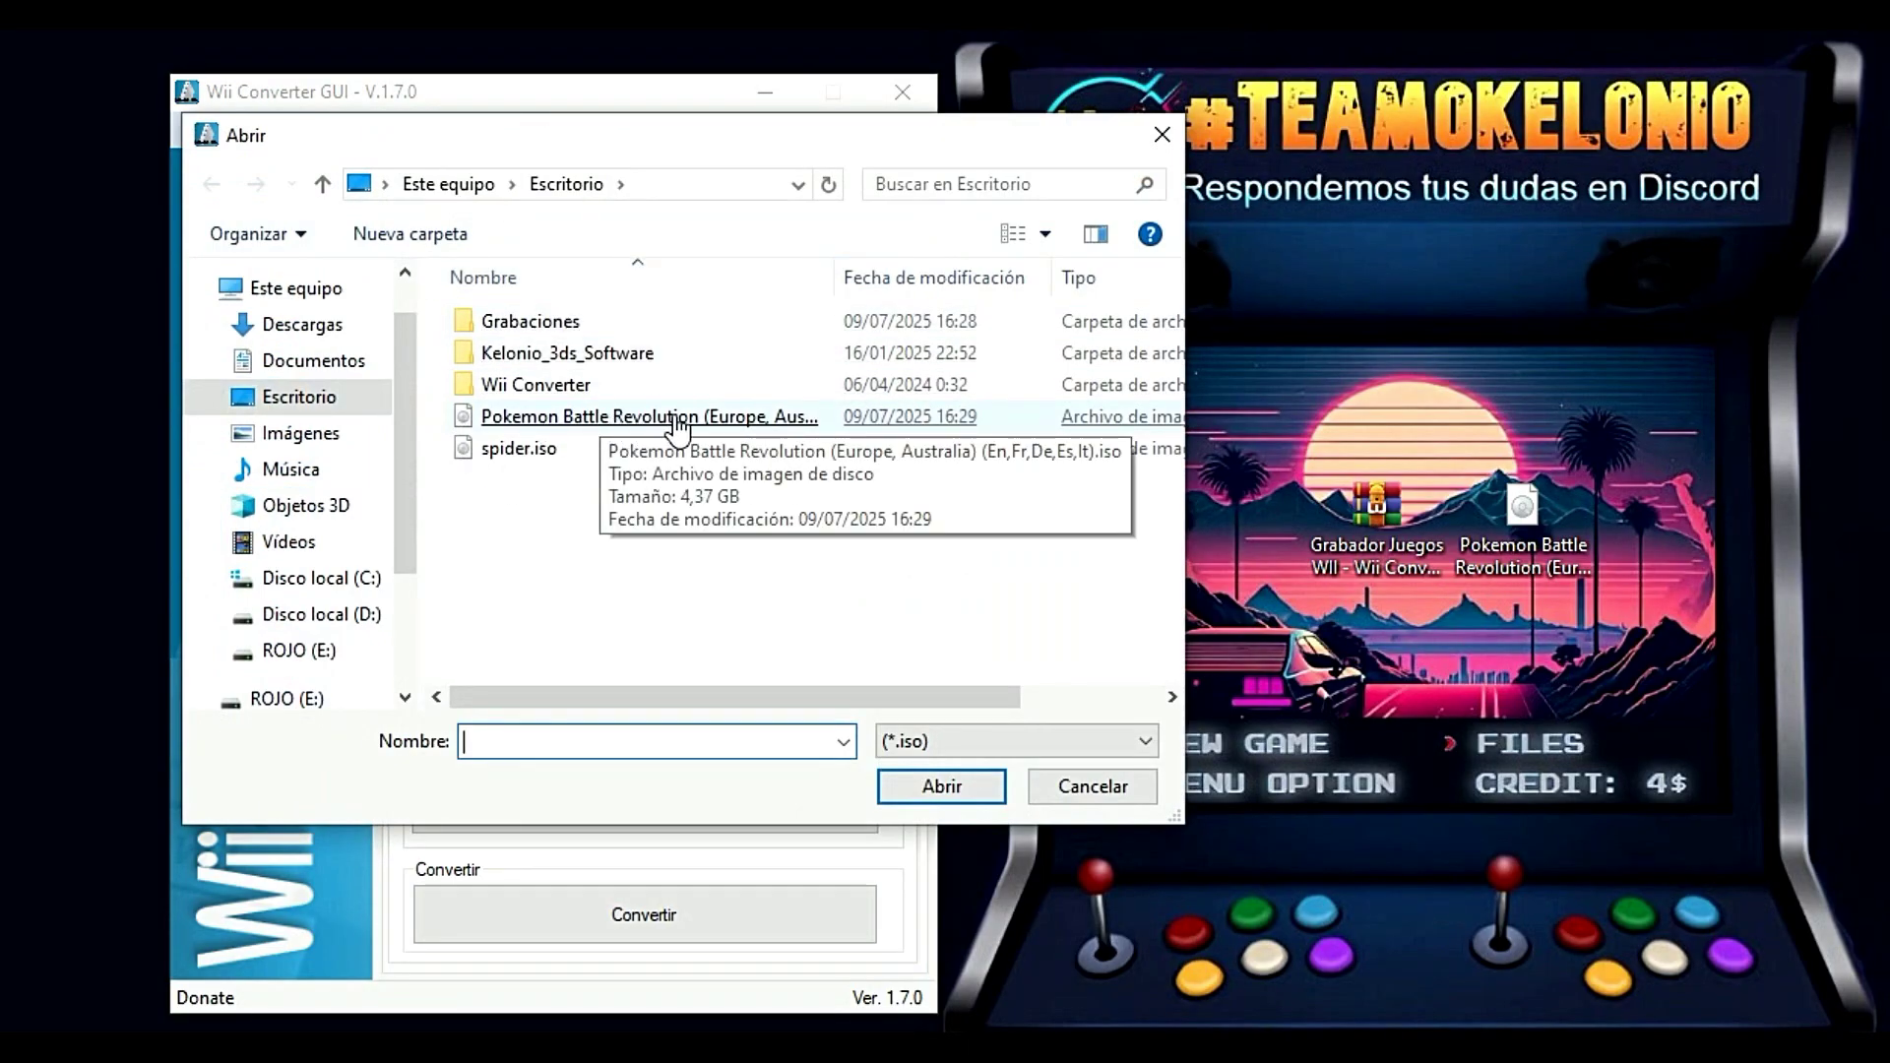
pyautogui.doubleClick(633, 418)
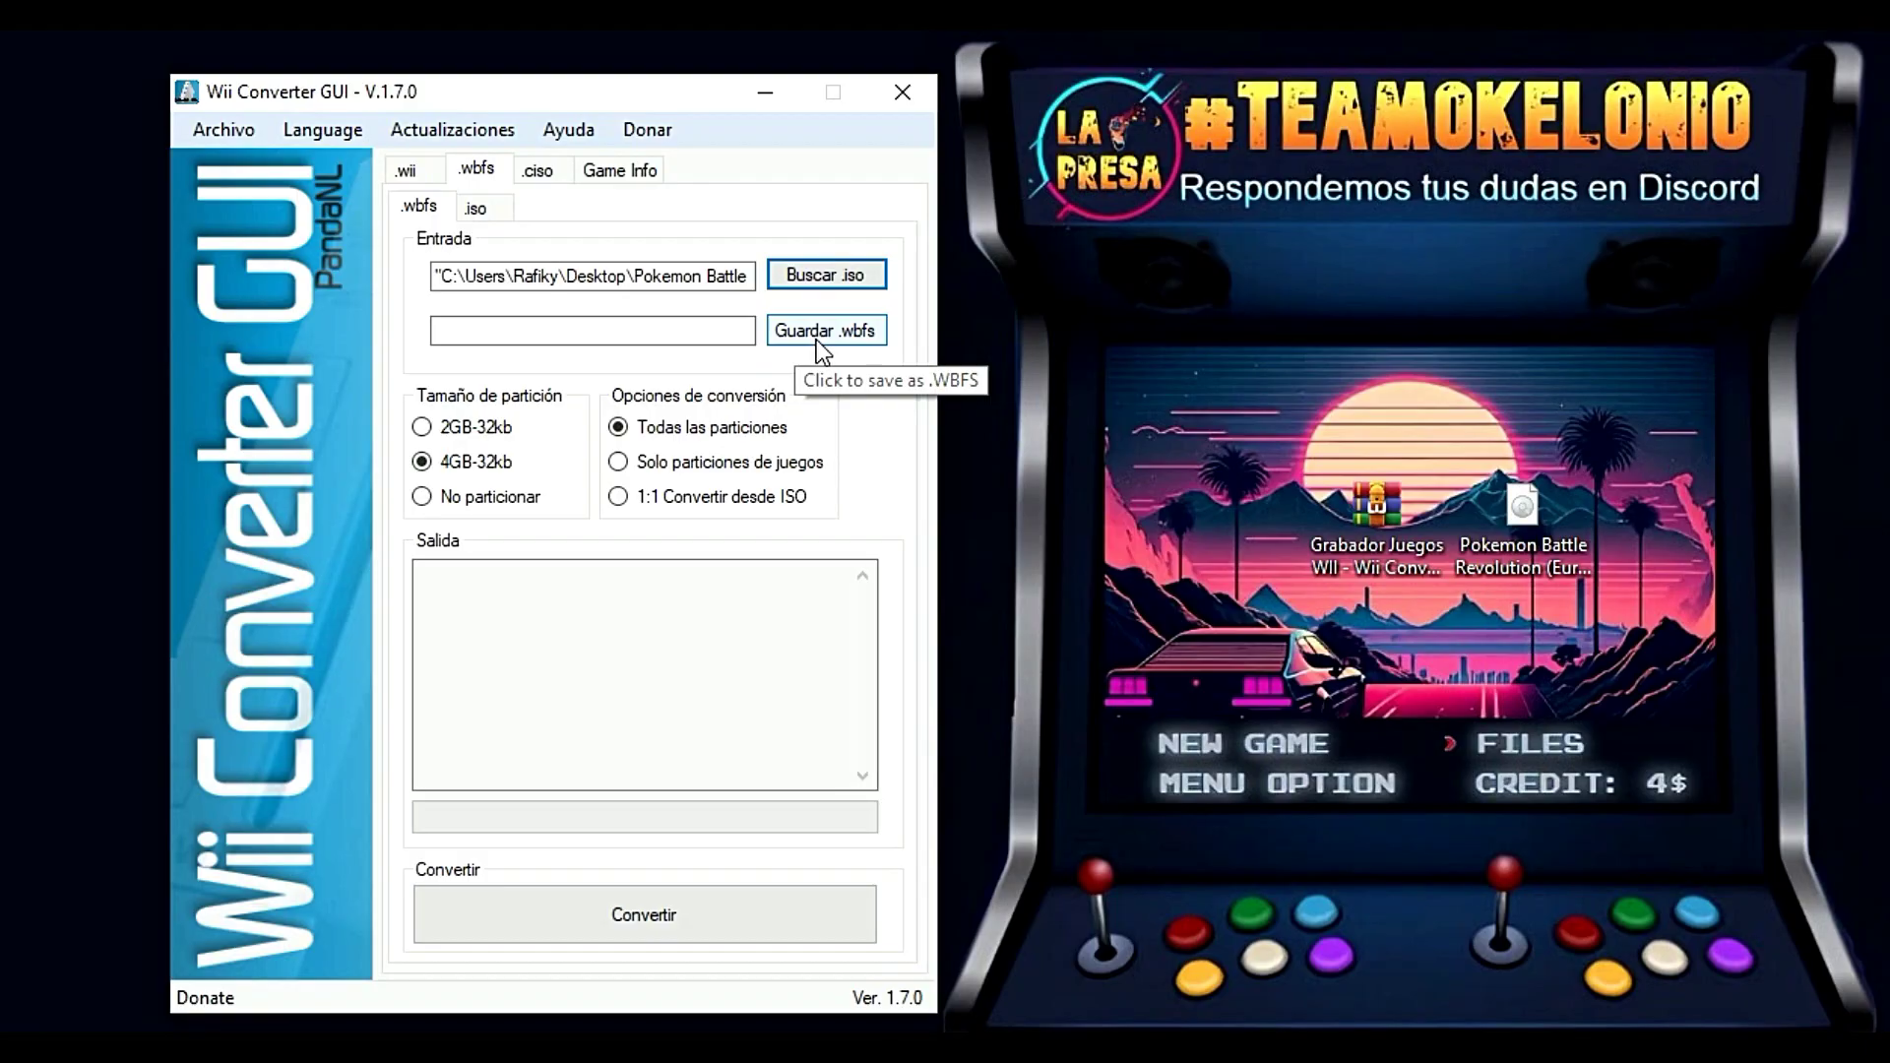
# - Set the wbfs folder on the ROJO (E:) drive as the output location, convert the game and dismiss the completion dialog
pyautogui.click(817, 337)
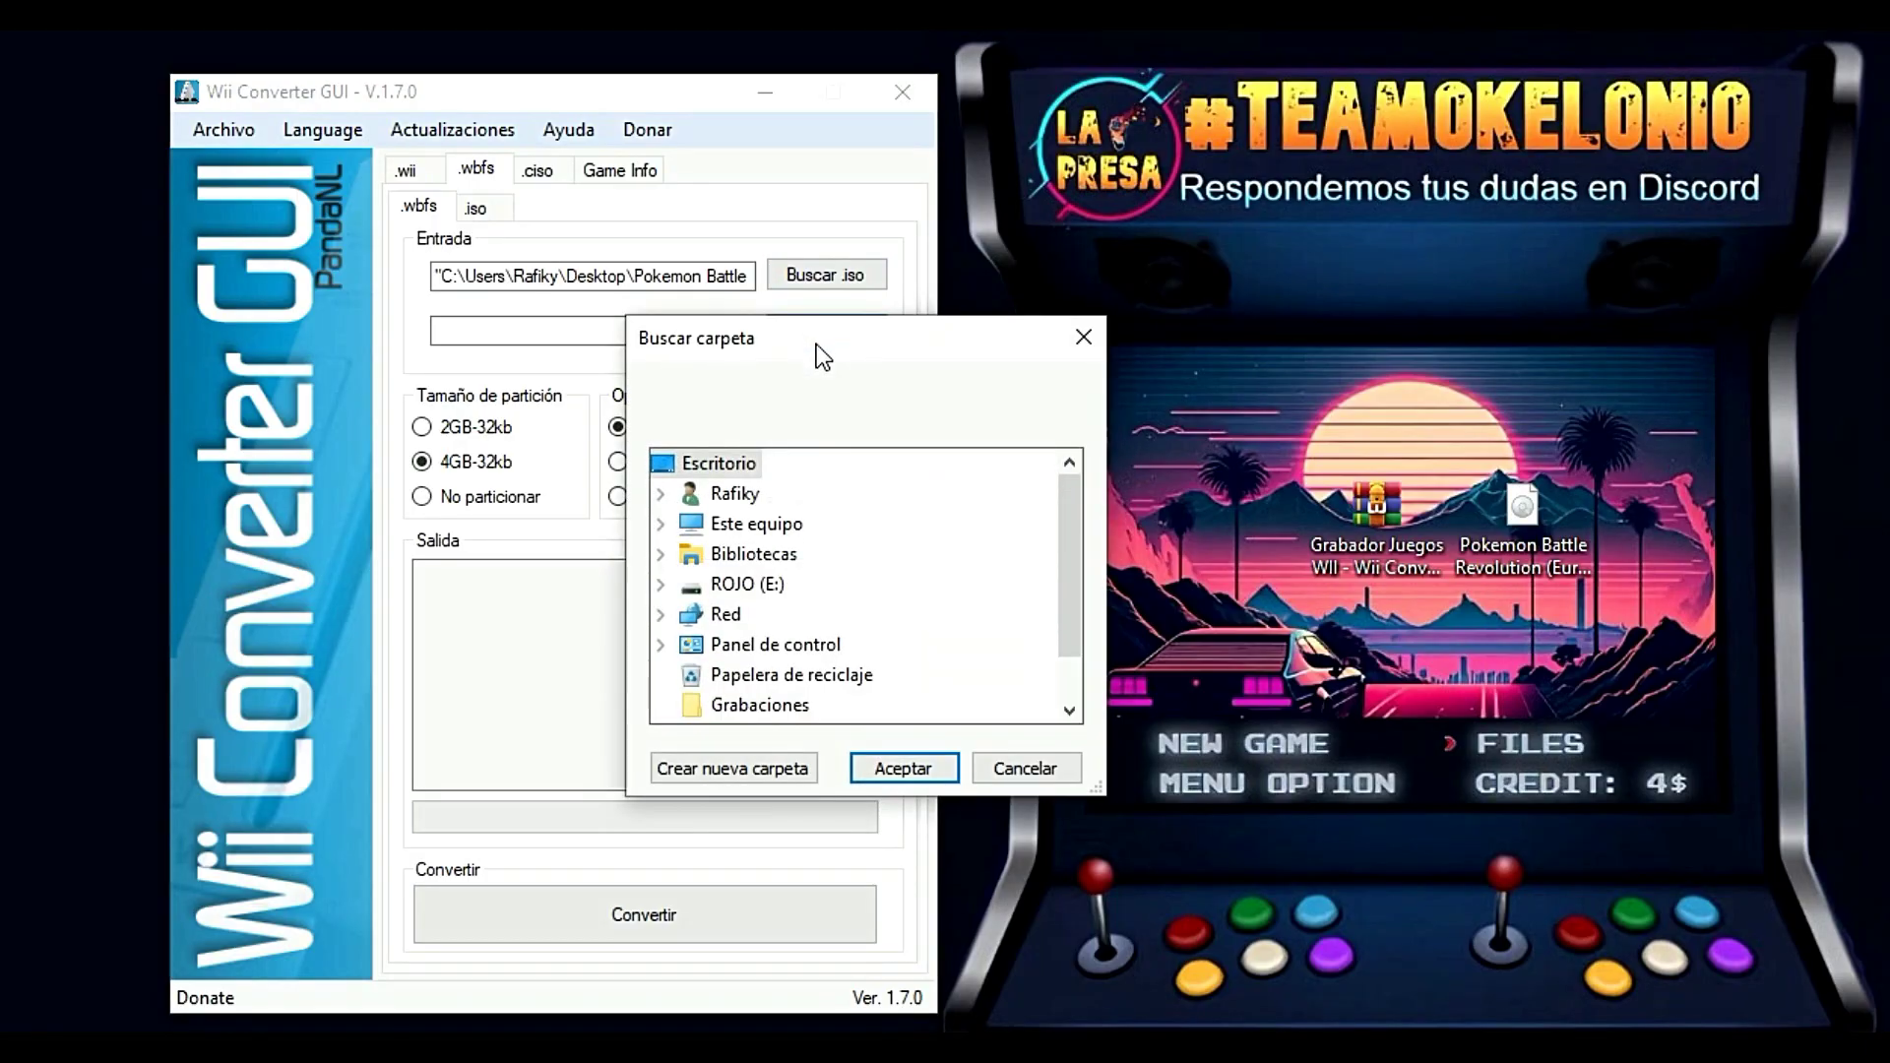
pyautogui.click(660, 585)
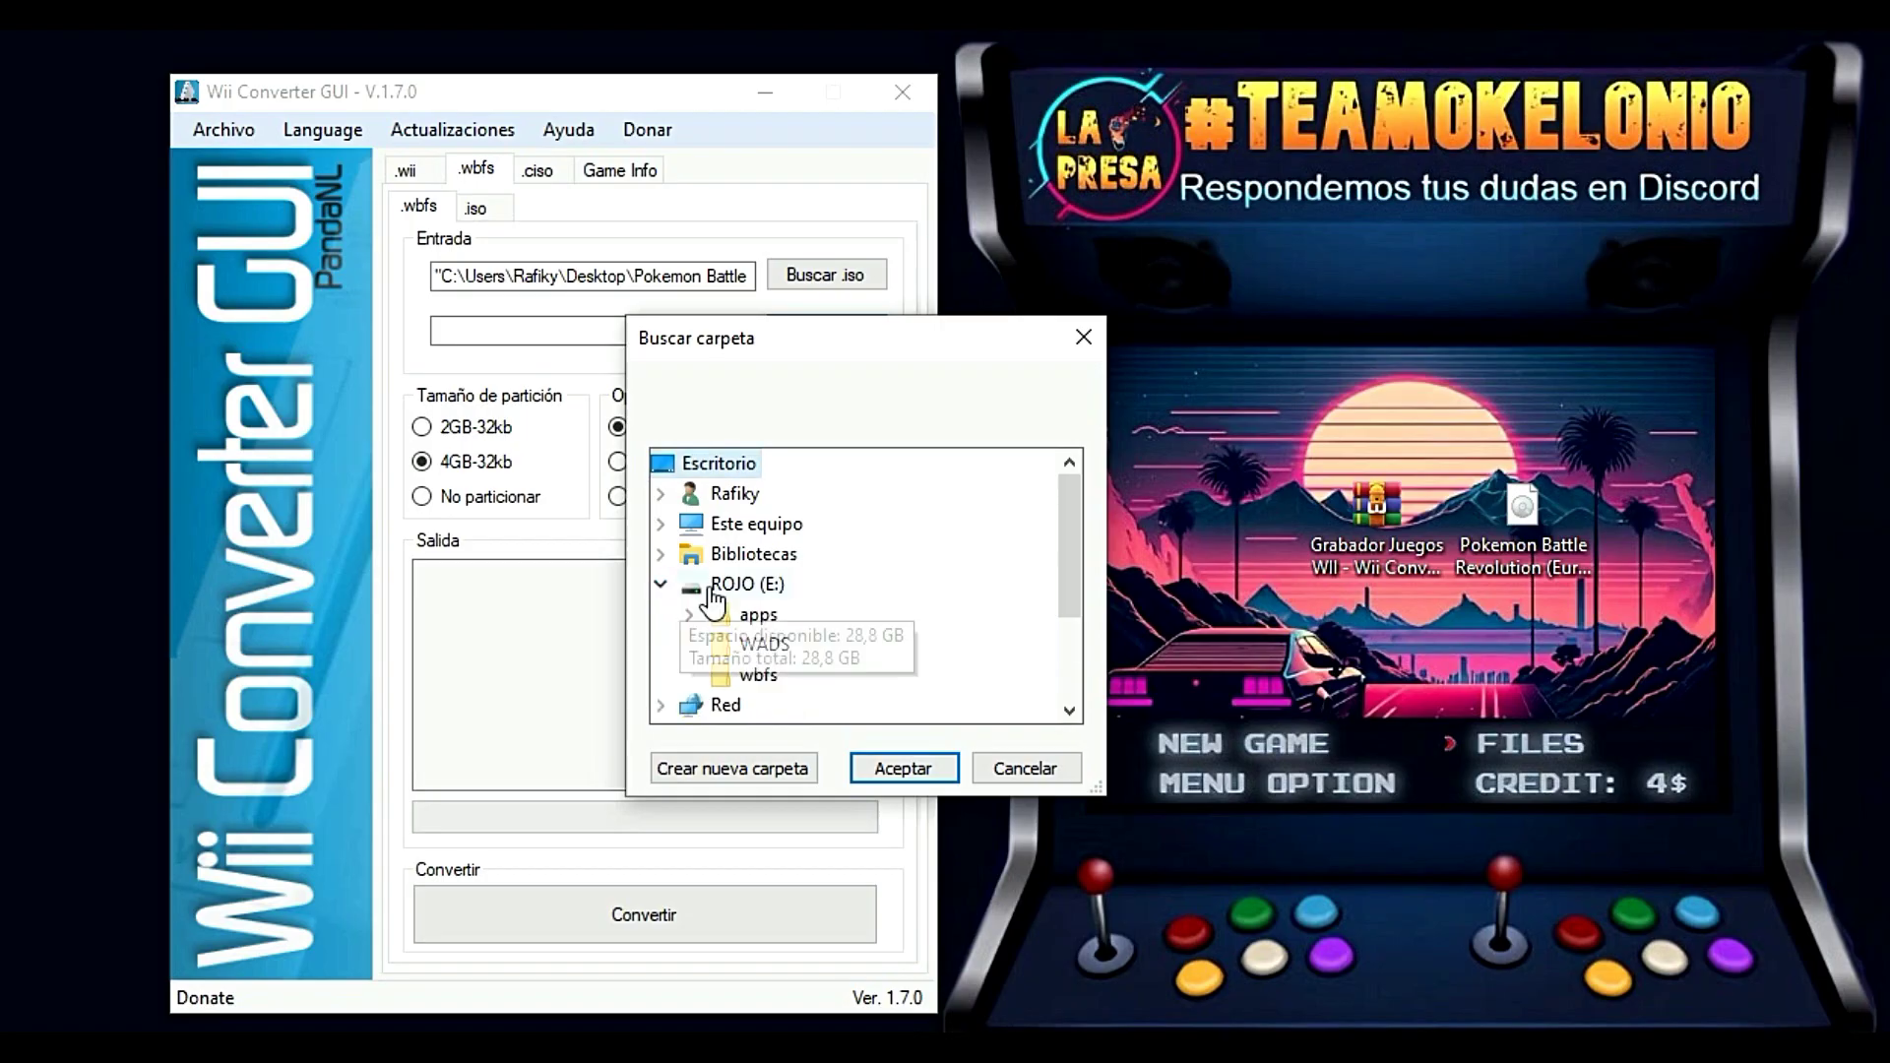
pyautogui.click(783, 679)
pyautogui.click(899, 768)
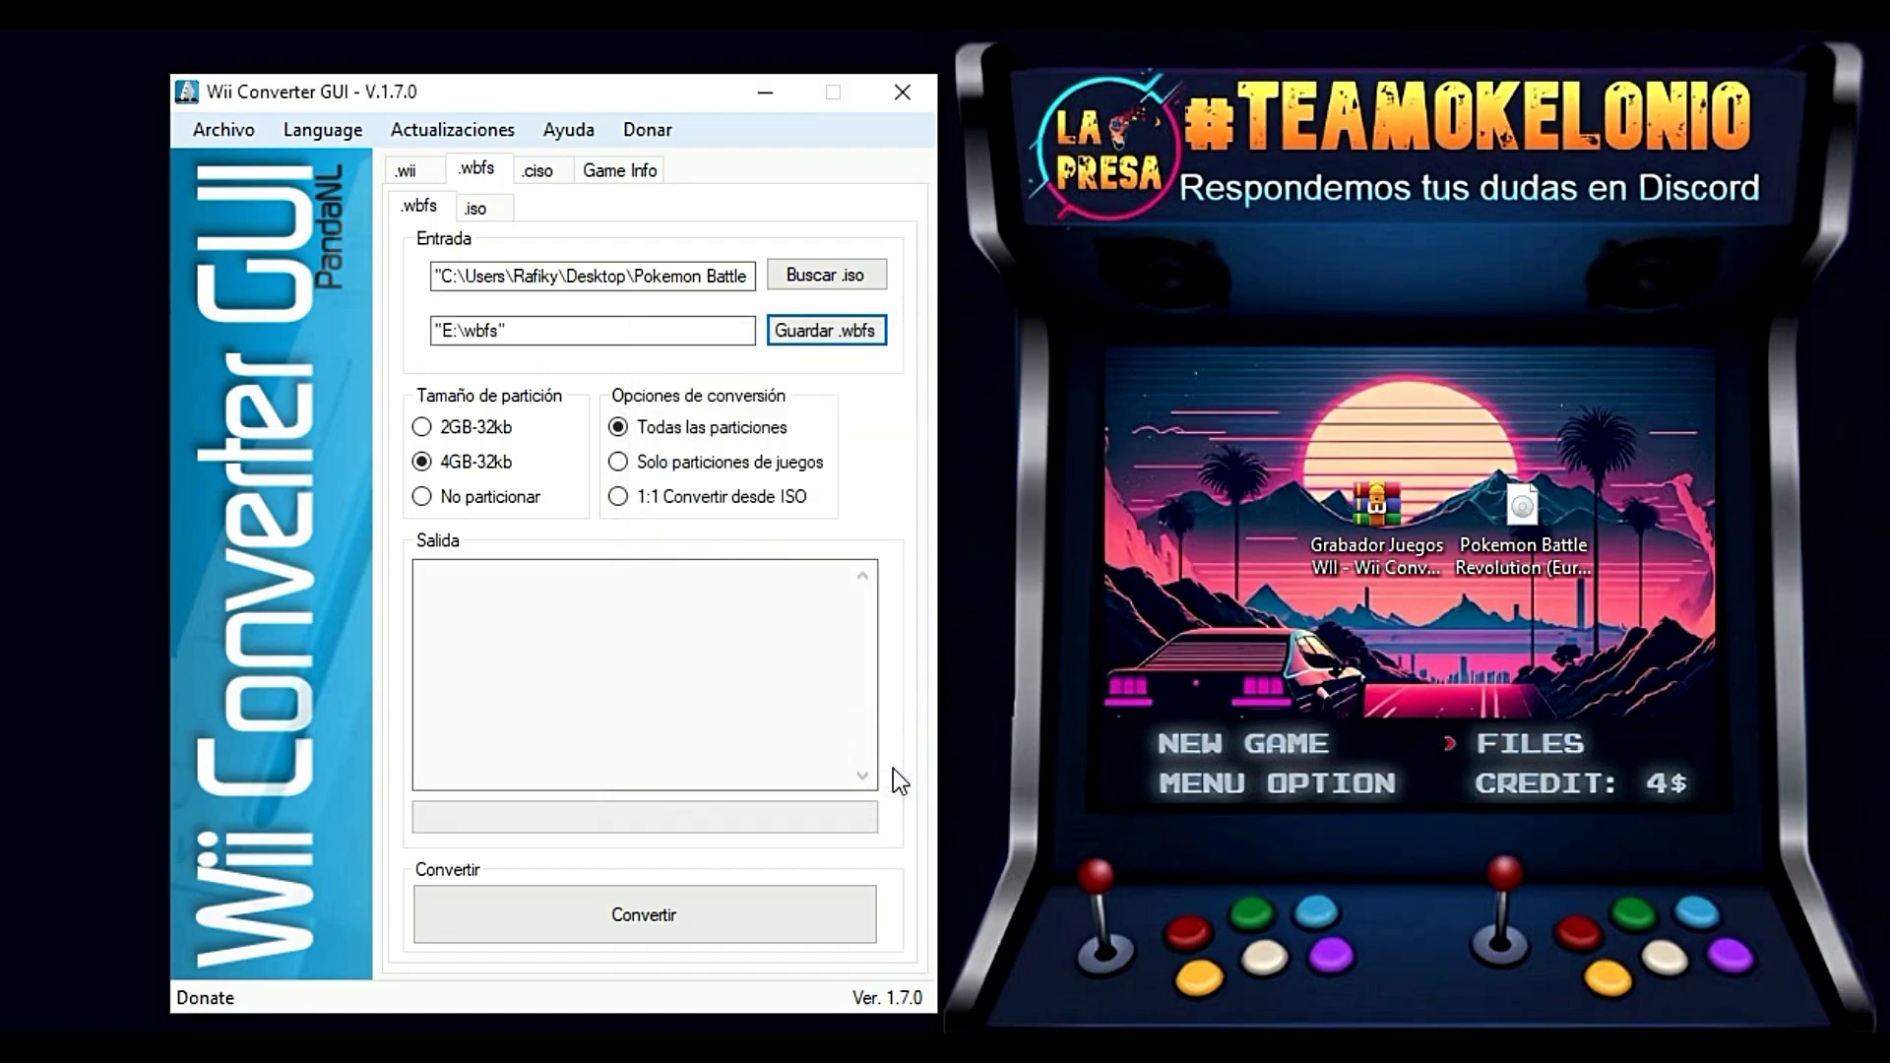
pyautogui.click(669, 911)
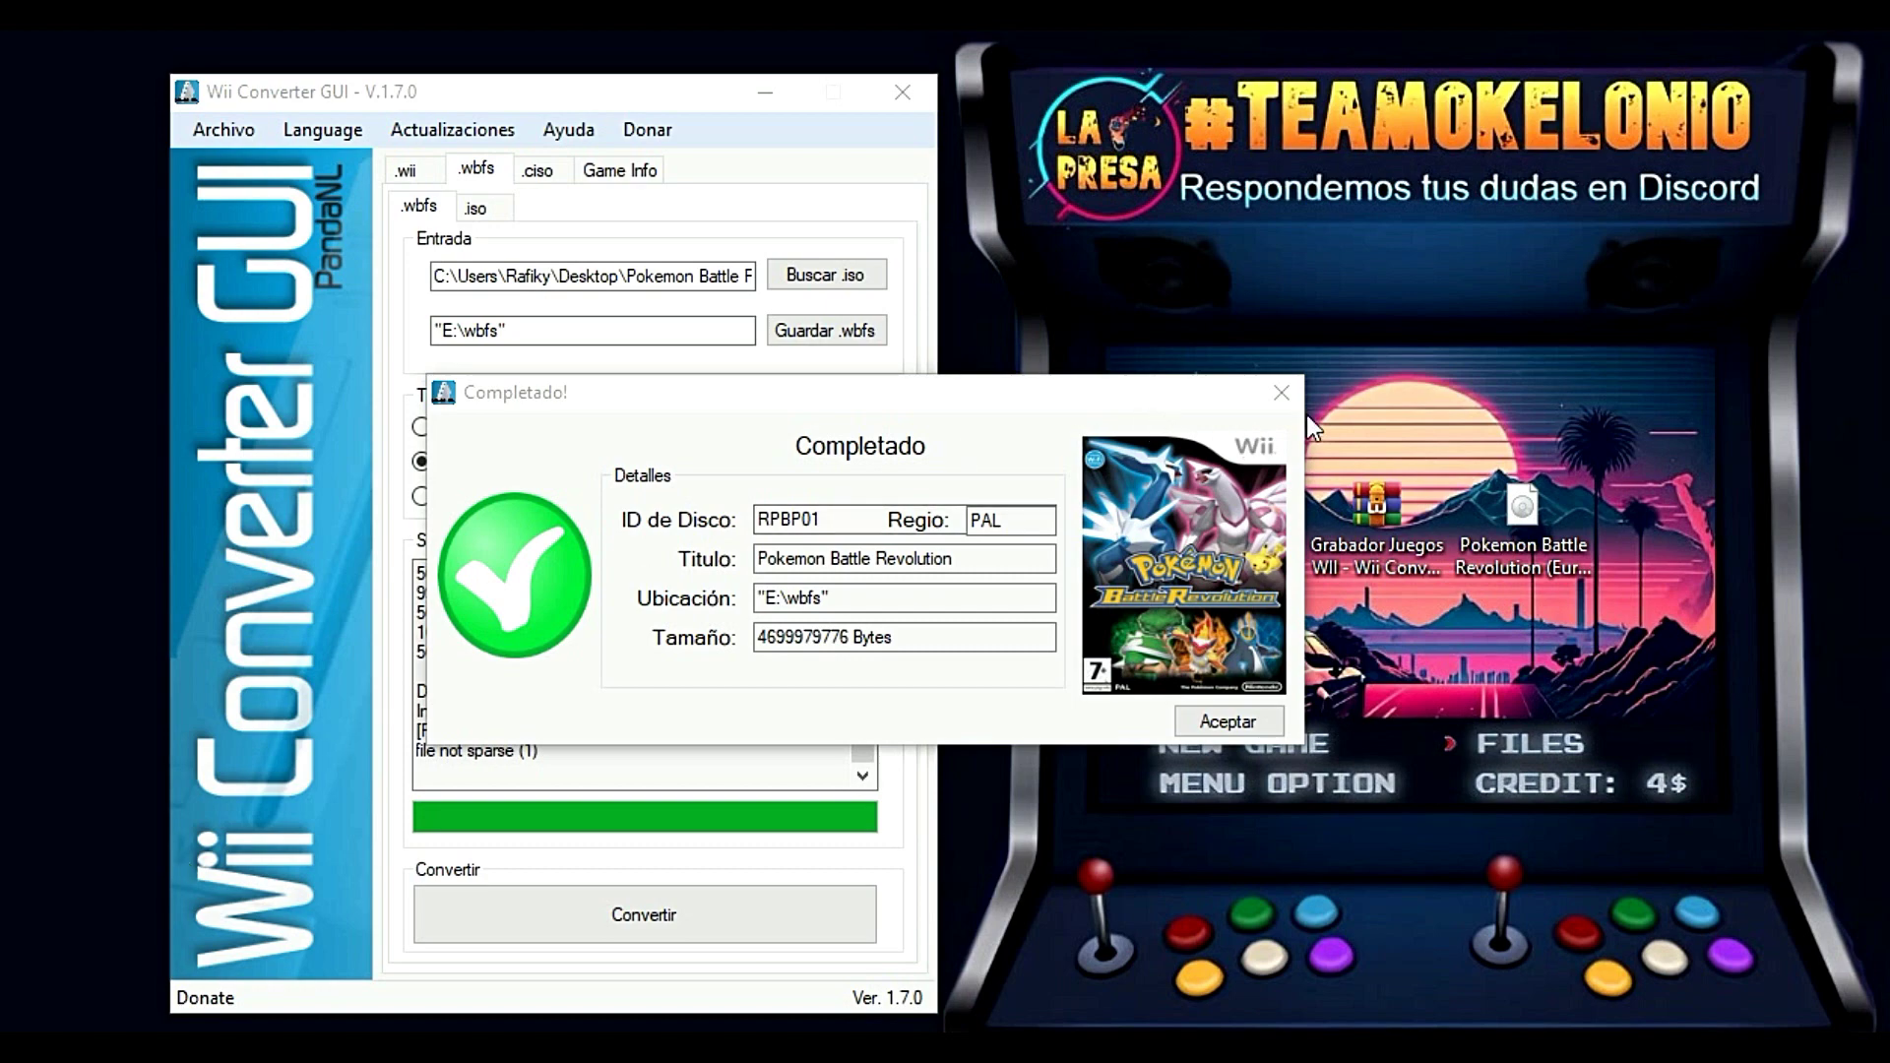
pyautogui.click(1281, 392)
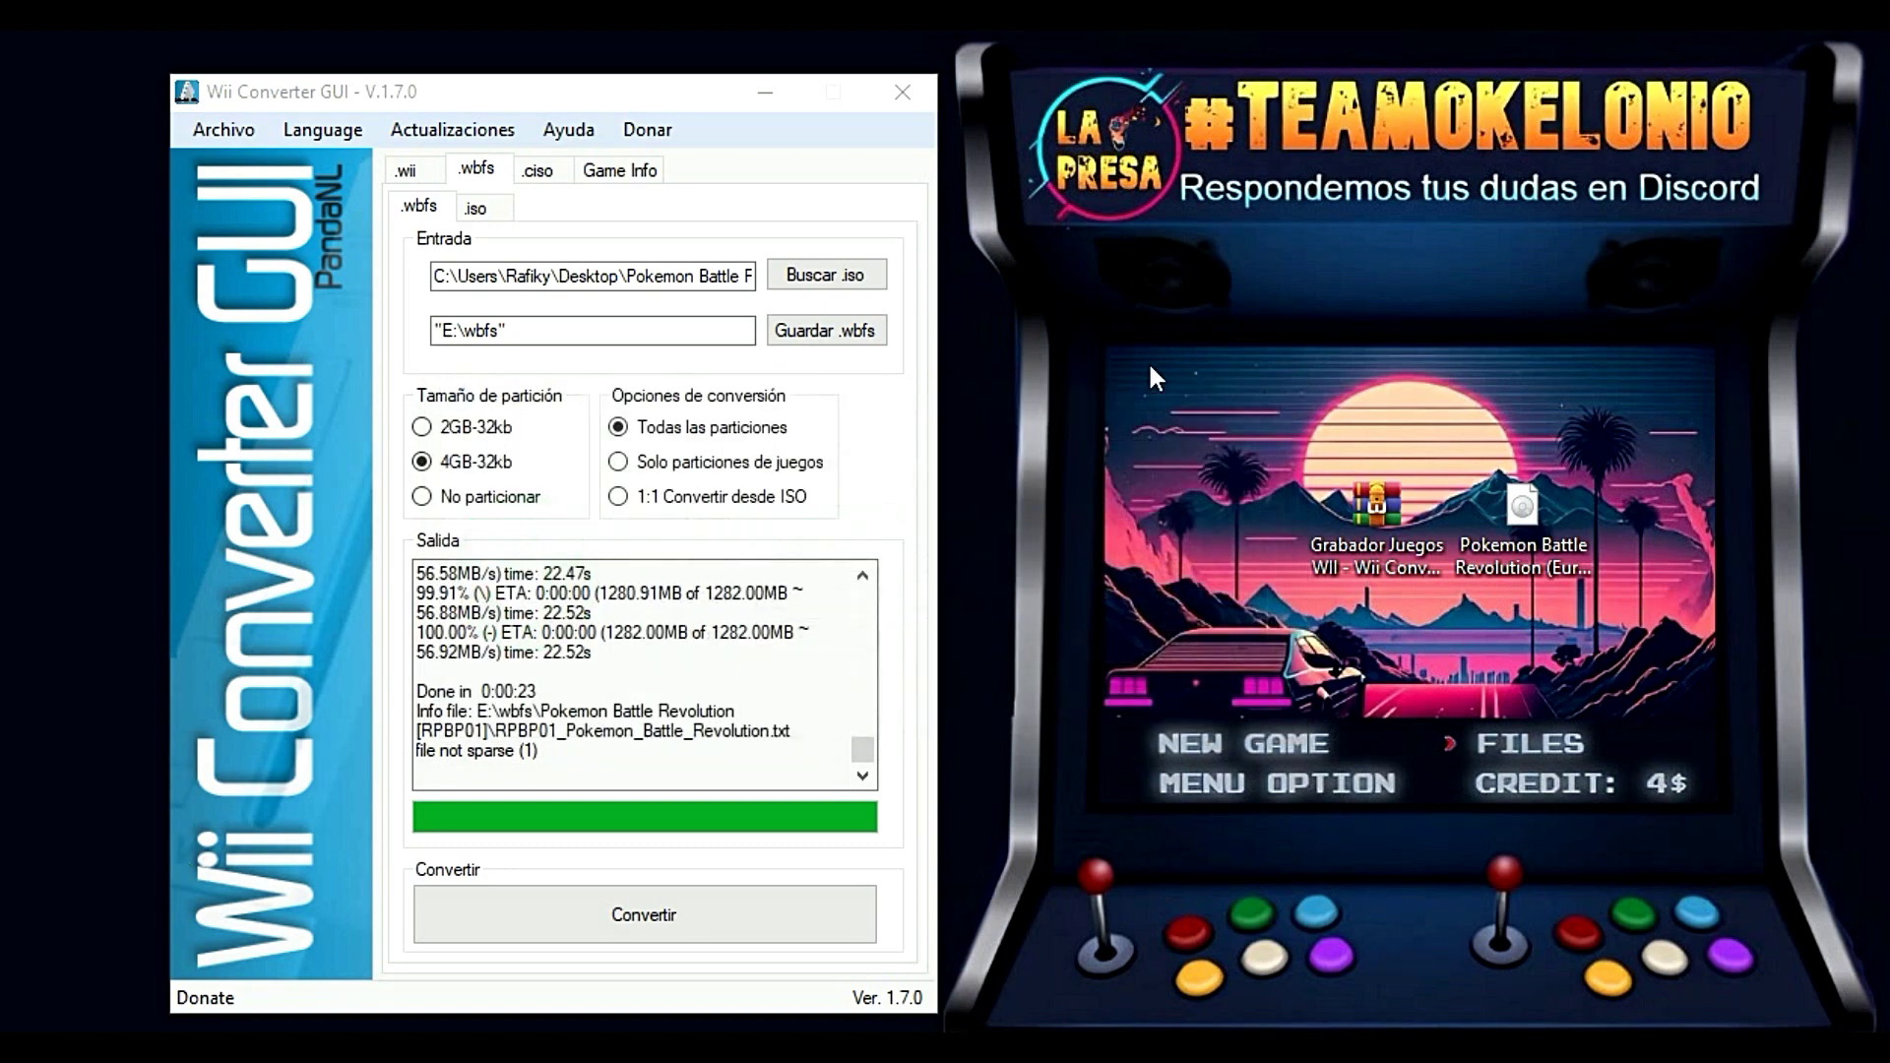
# - Retrieve the game details and box art for the Pokemon Battle Revolution ISO on the desktop
pyautogui.click(645, 182)
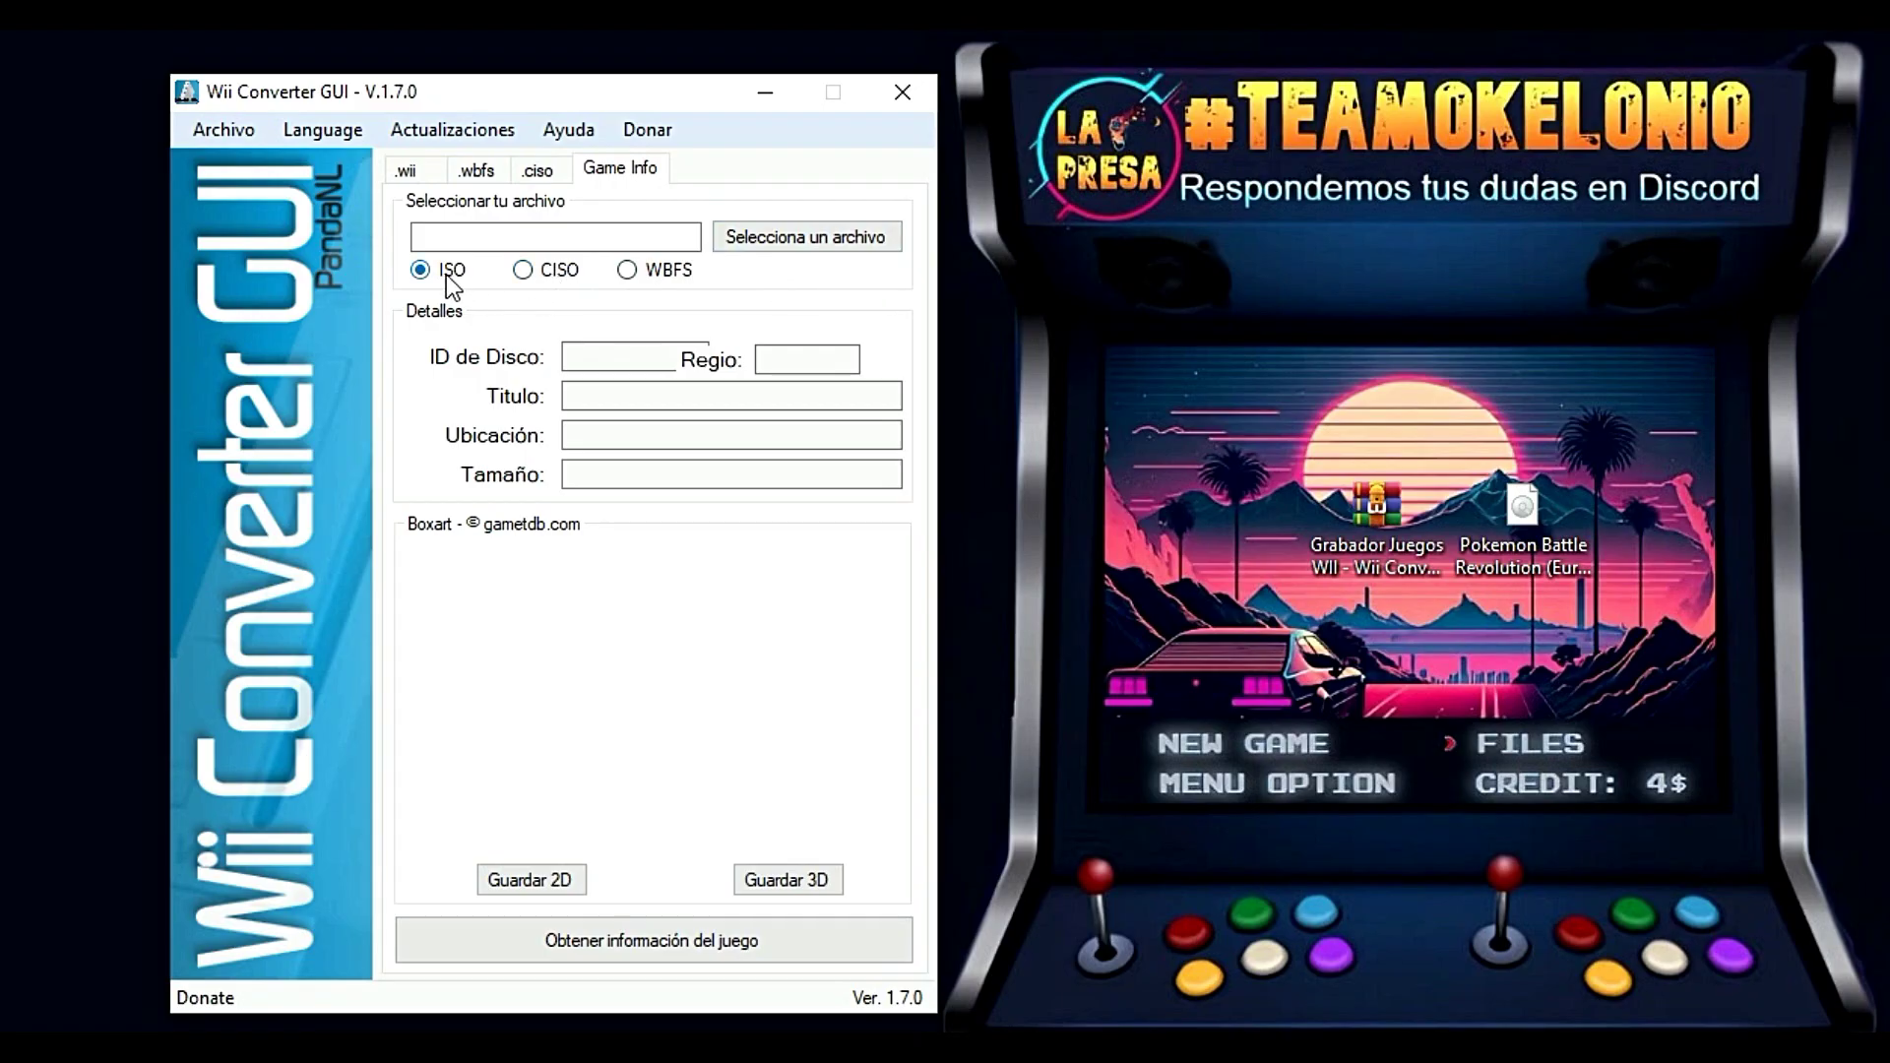
pyautogui.click(784, 240)
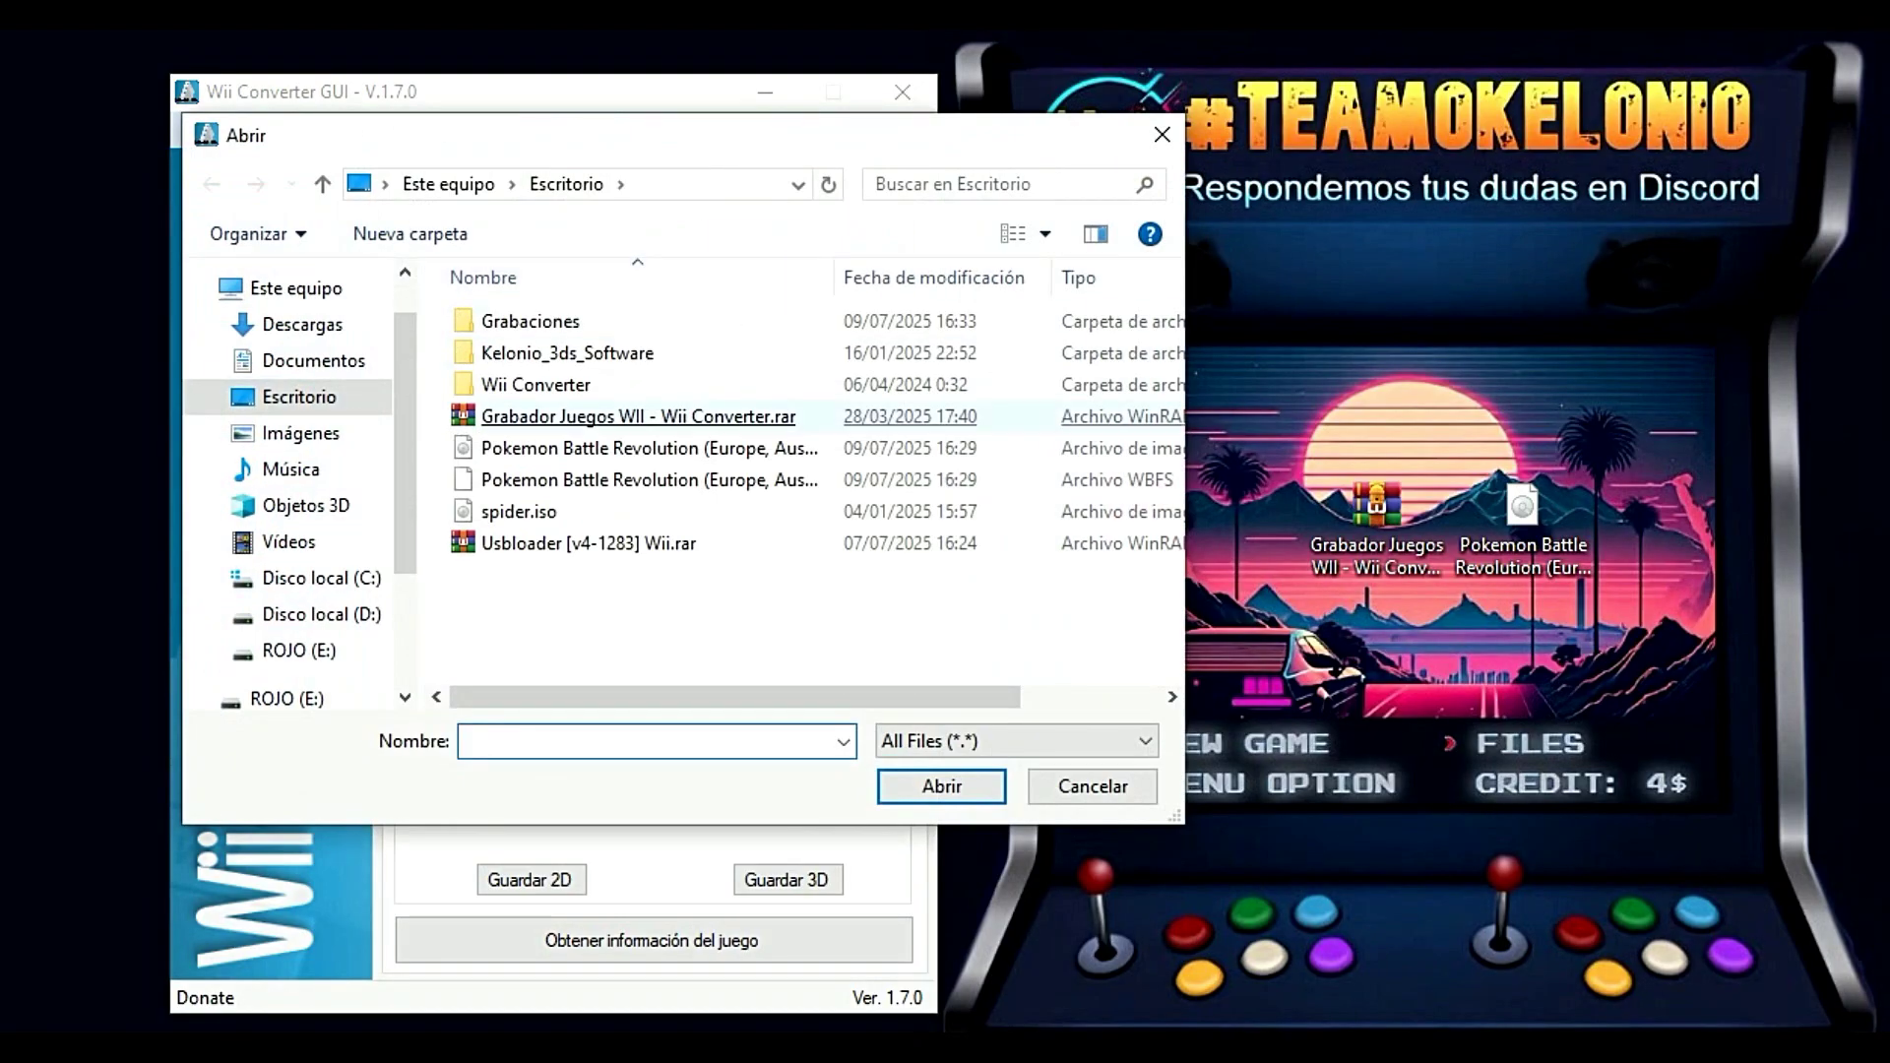
pyautogui.click(579, 451)
pyautogui.doubleClick(579, 450)
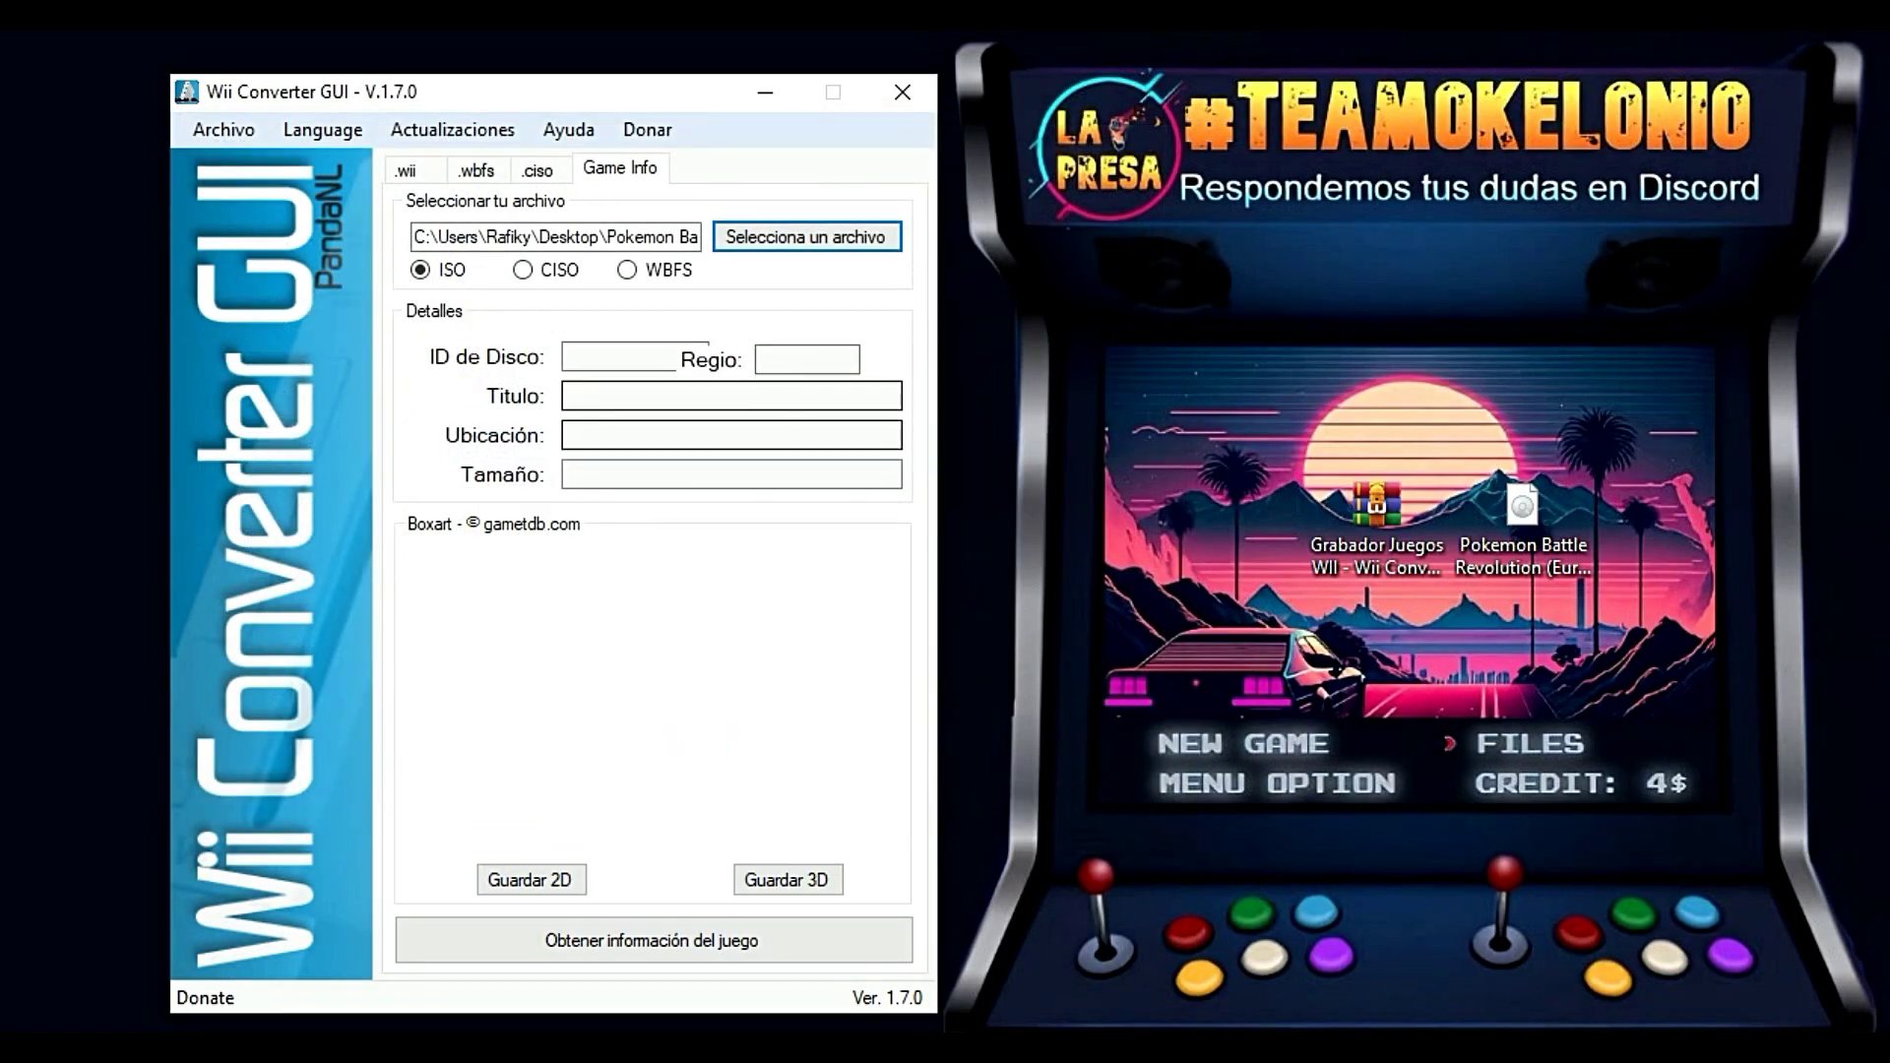
pyautogui.click(641, 949)
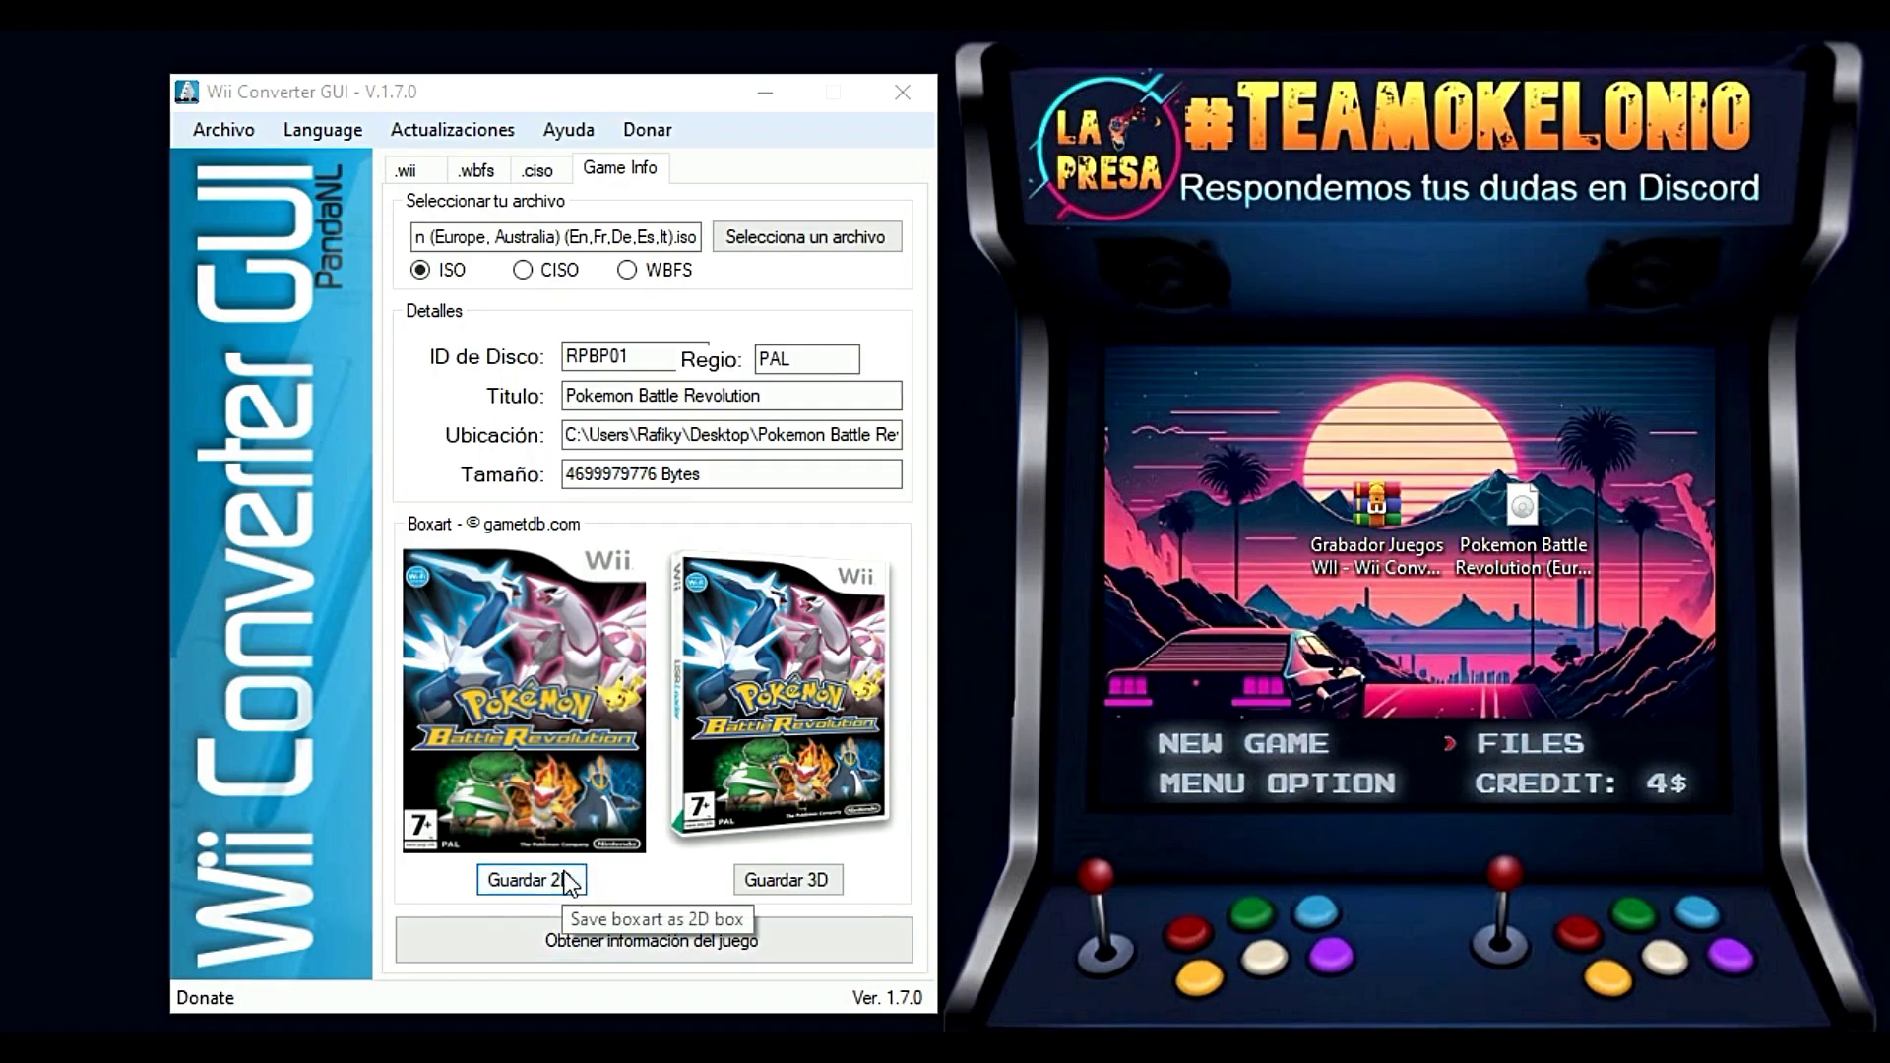
# - Save the game's 2D and 3D box art to the desktop as PNG images named 2D and 3D
pyautogui.click(533, 881)
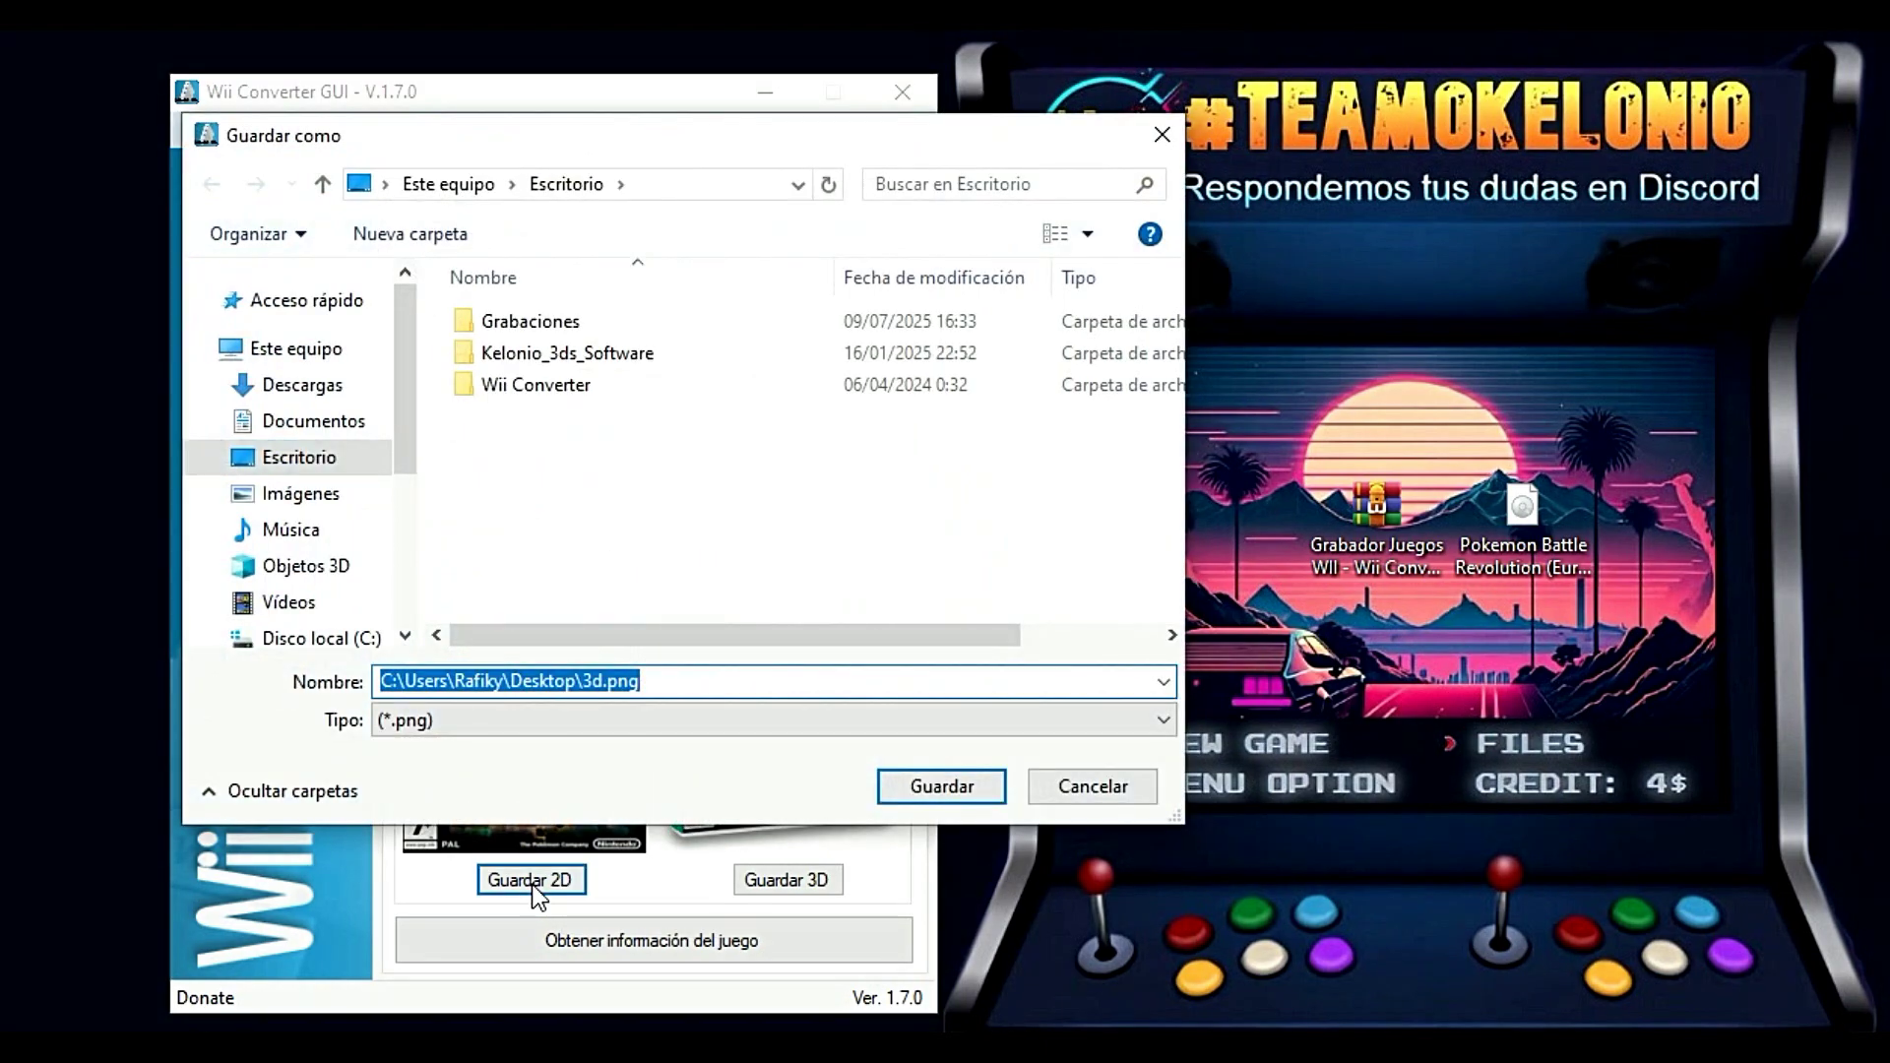
pyautogui.write('2D')
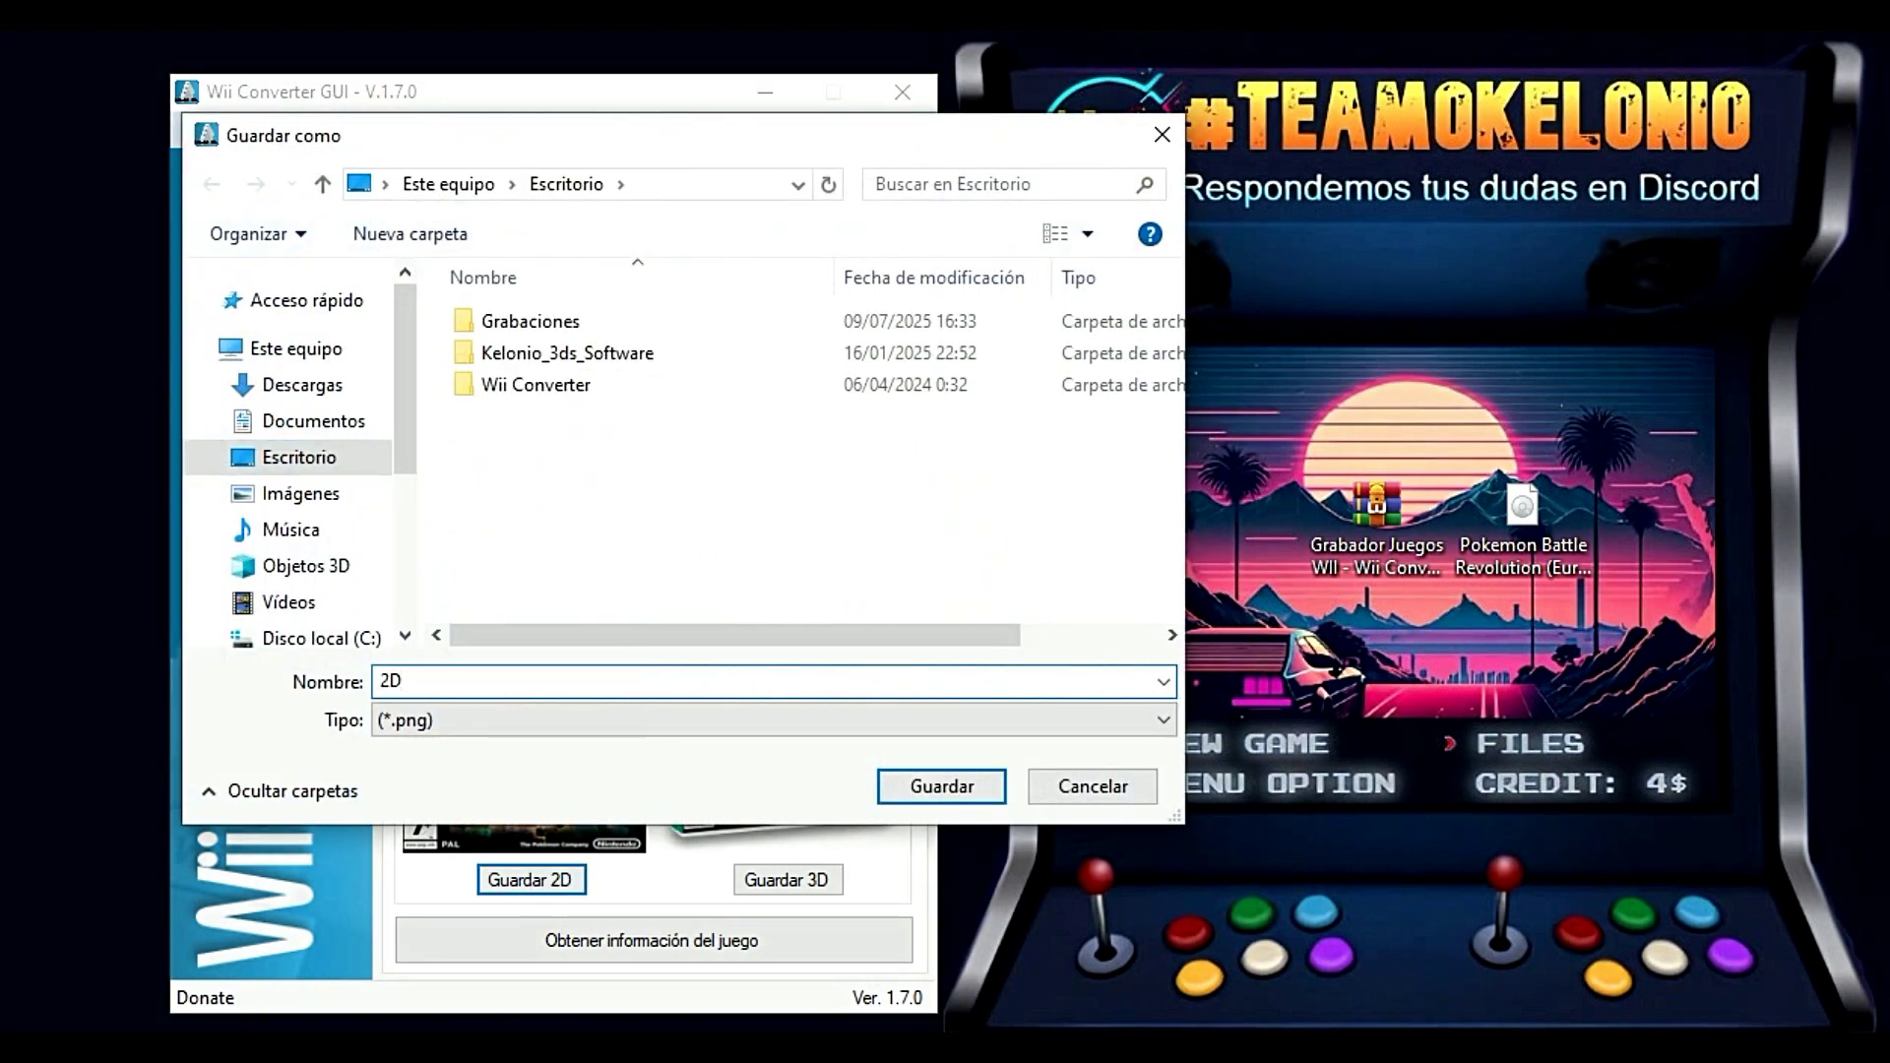
pyautogui.press('Return')
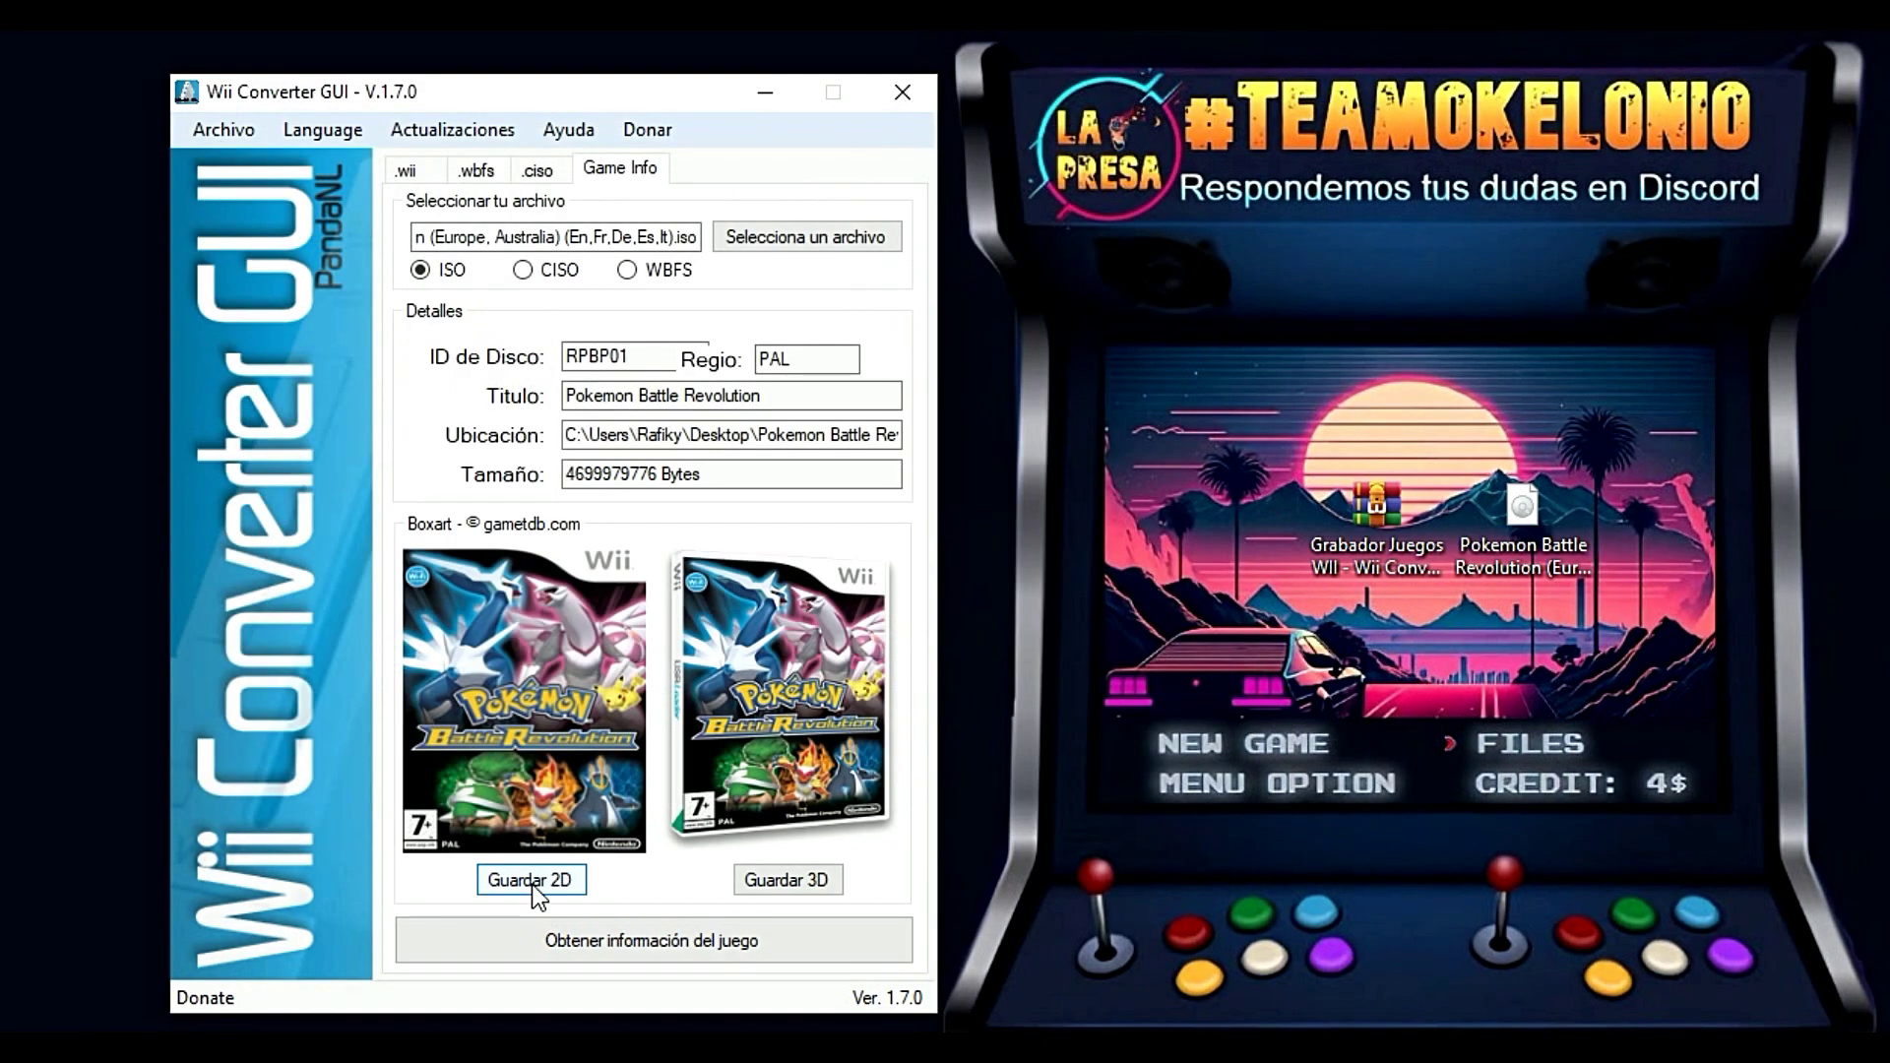
pyautogui.click(773, 882)
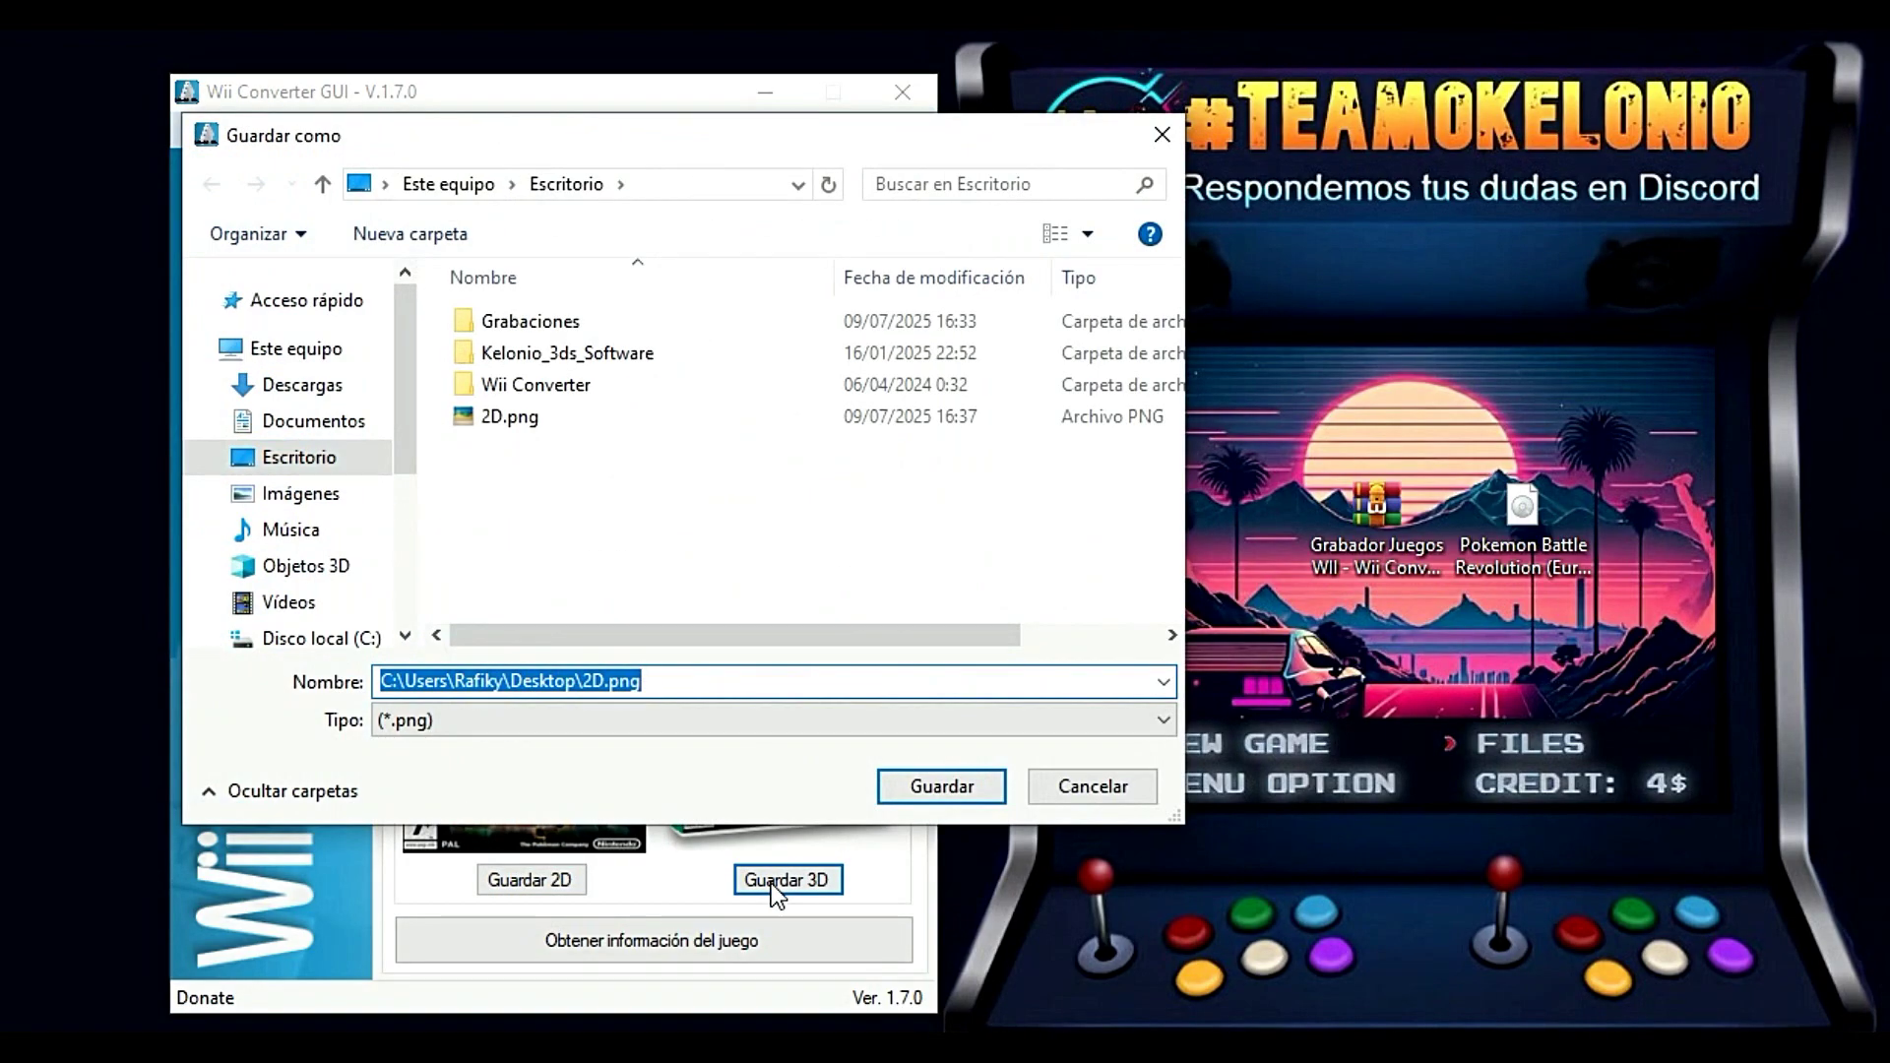
pyautogui.write('3D')
pyautogui.press('Return')
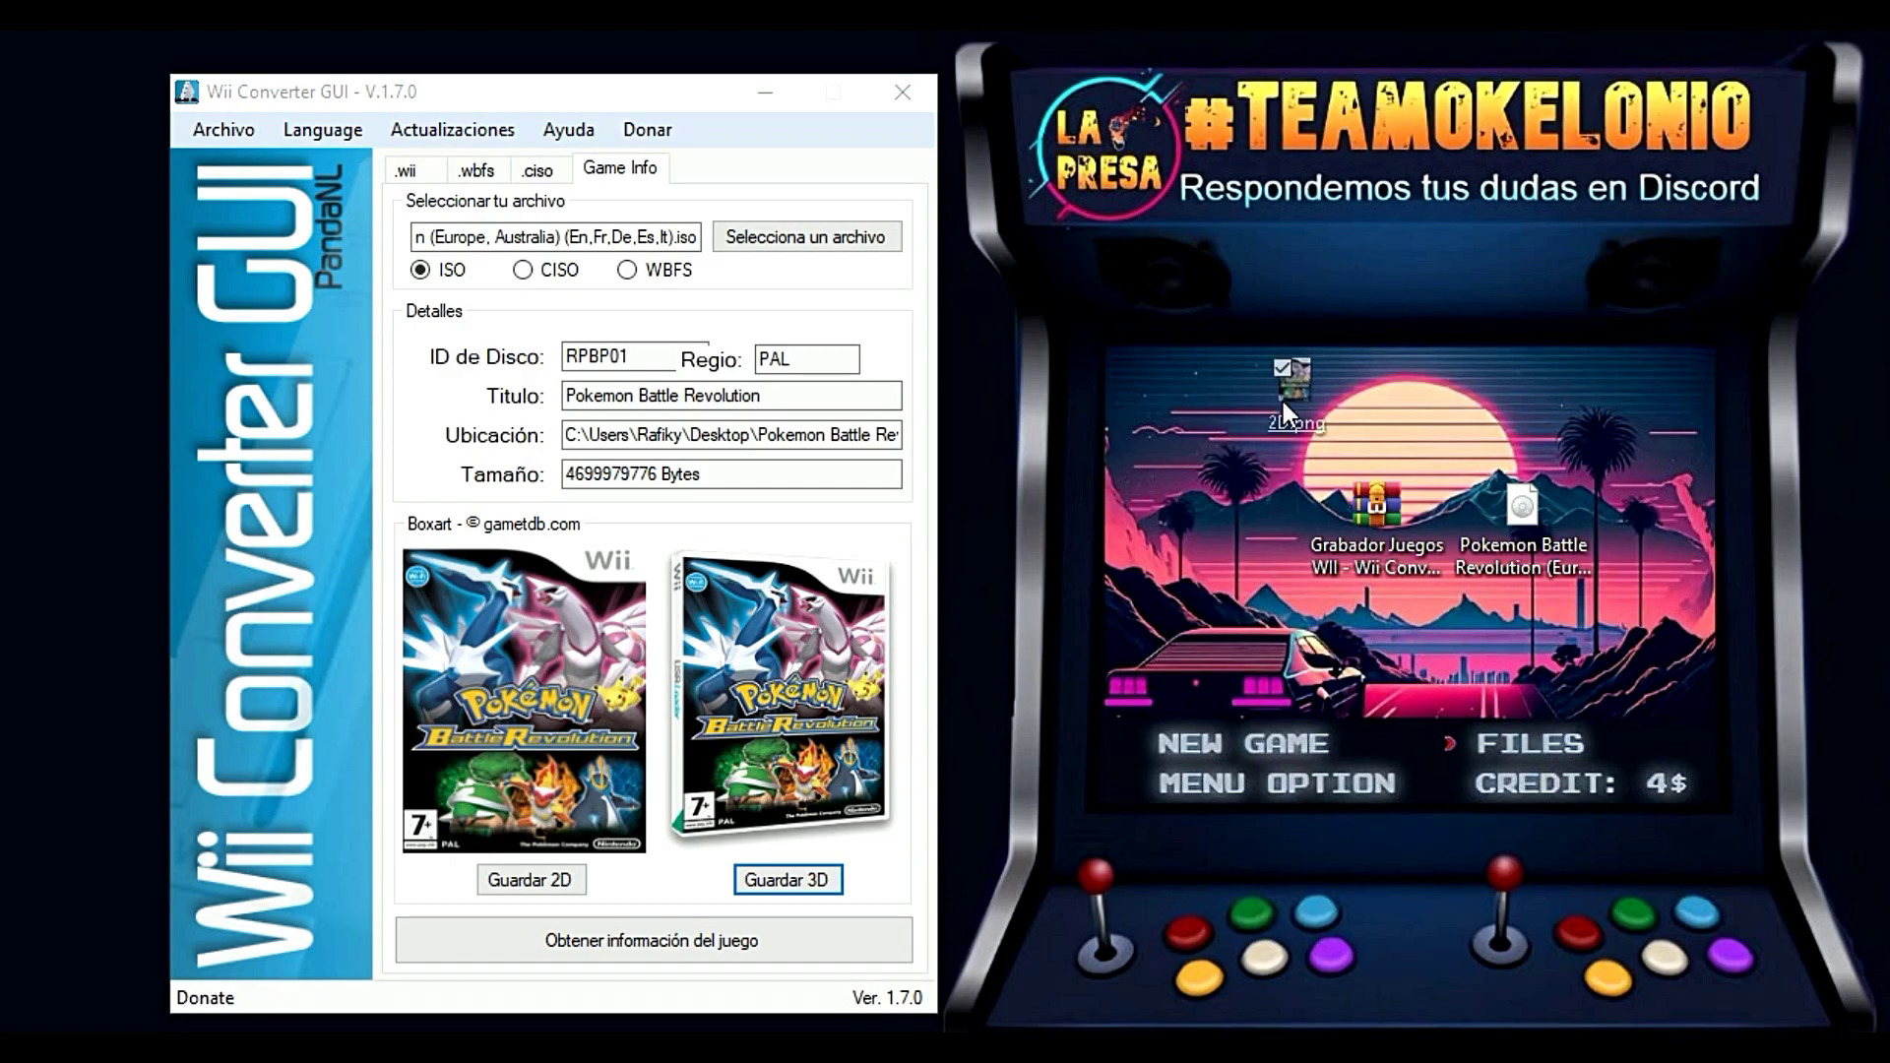
# - Separate the two cover image files on the desktop and preview 2D.png and 3d.png
pyautogui.moveTo(1284, 403); pyautogui.dragTo(1279, 407)
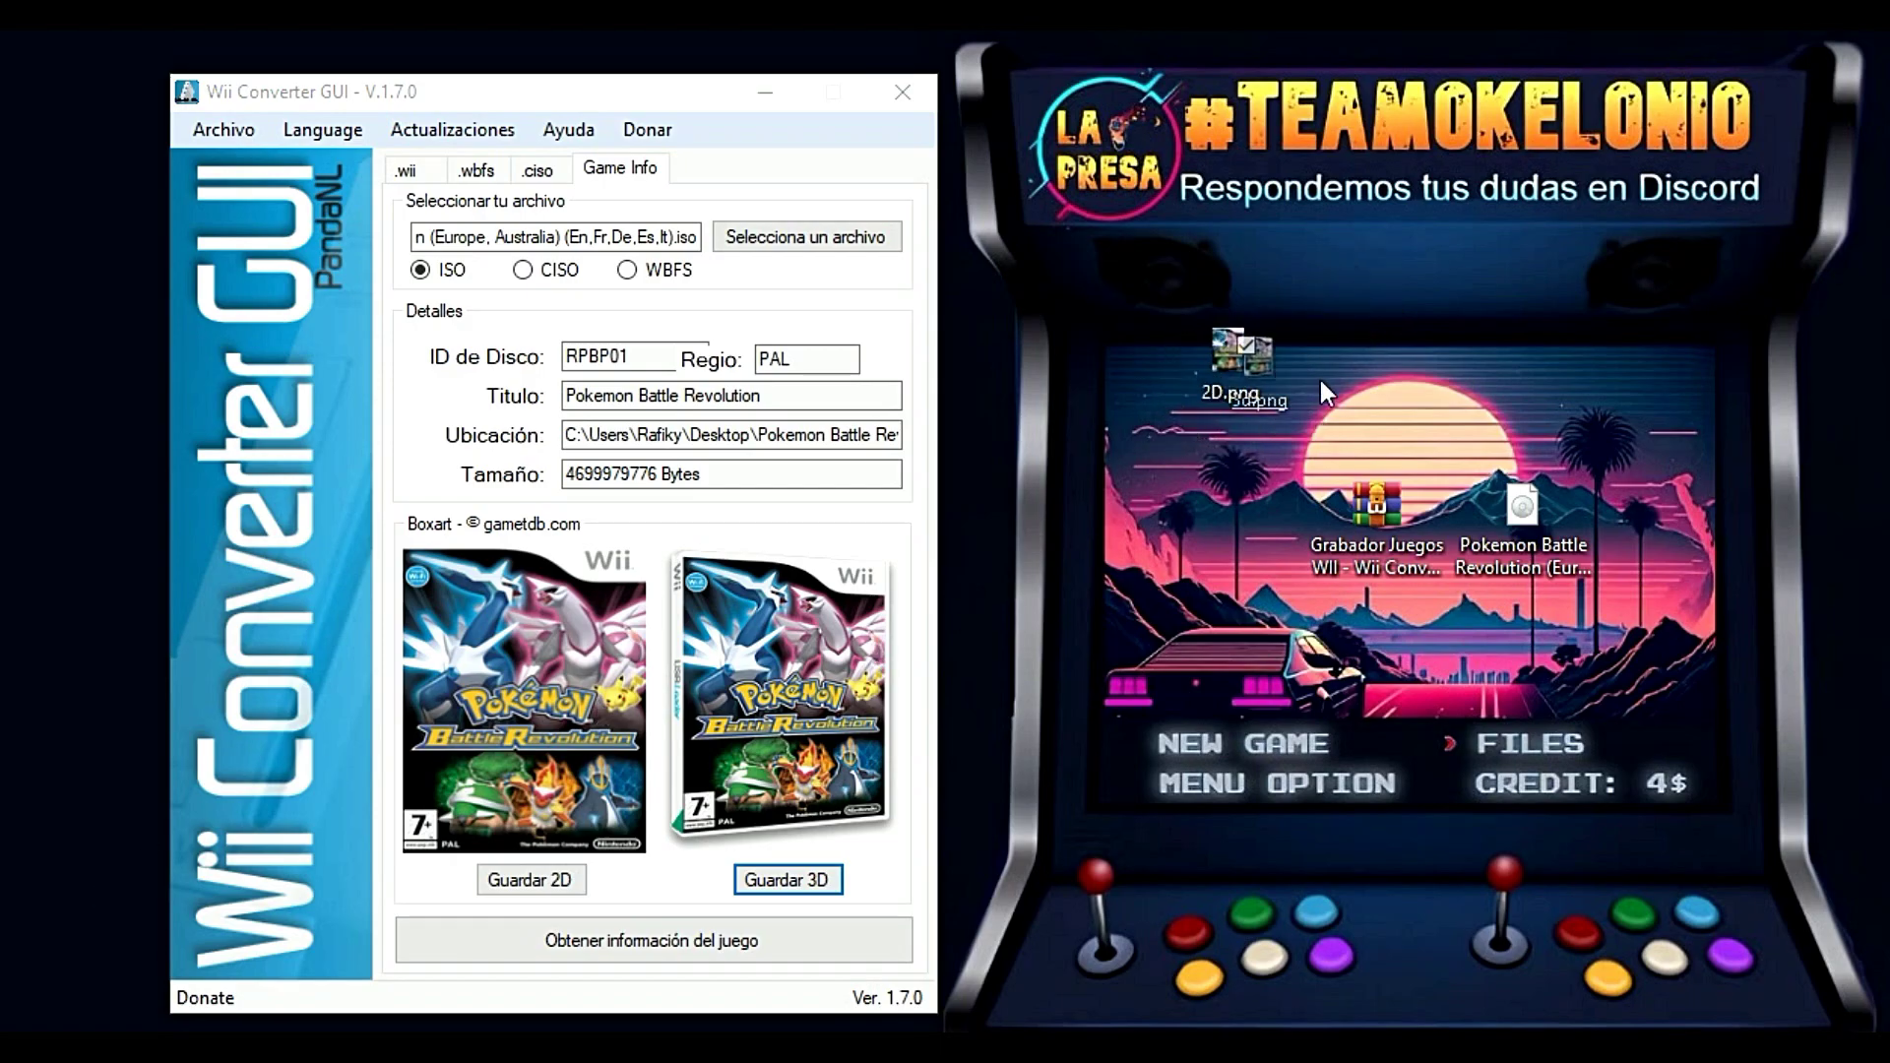
pyautogui.doubleClick(1237, 377)
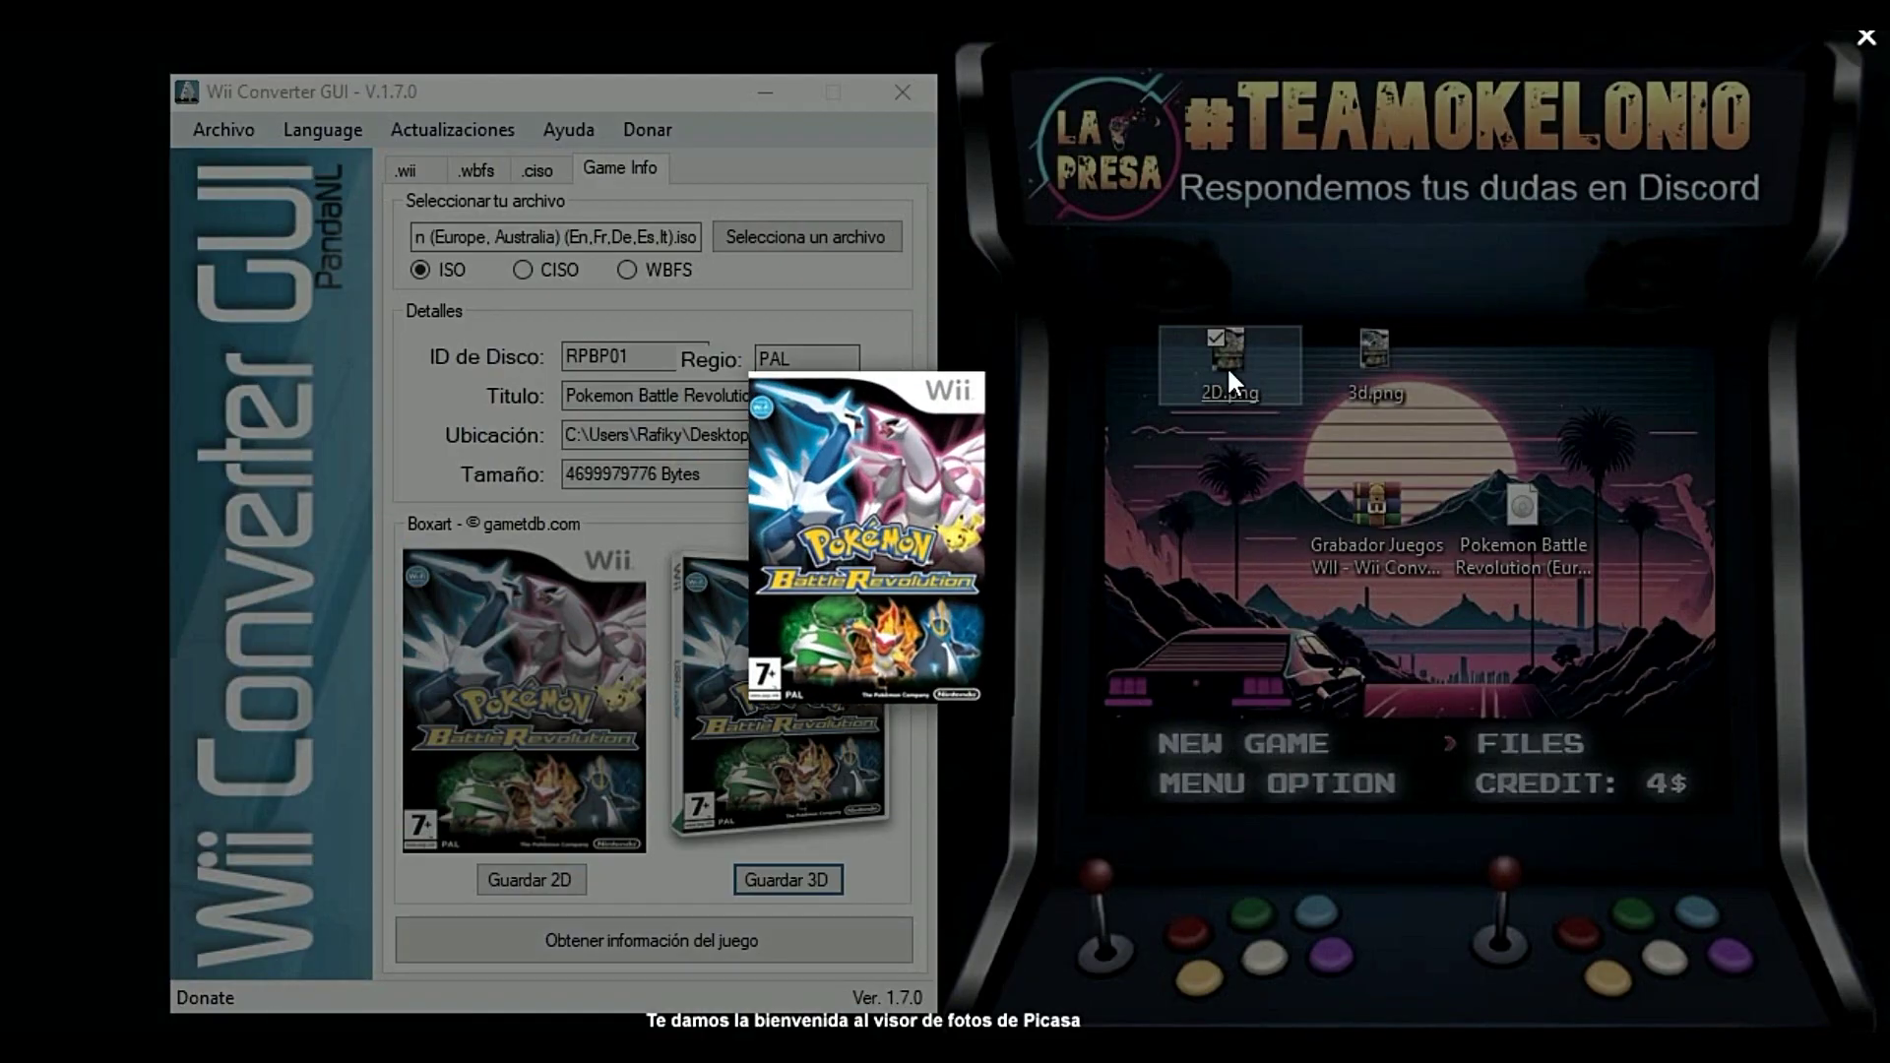
pyautogui.click(1512, 359)
pyautogui.doubleClick(1376, 353)
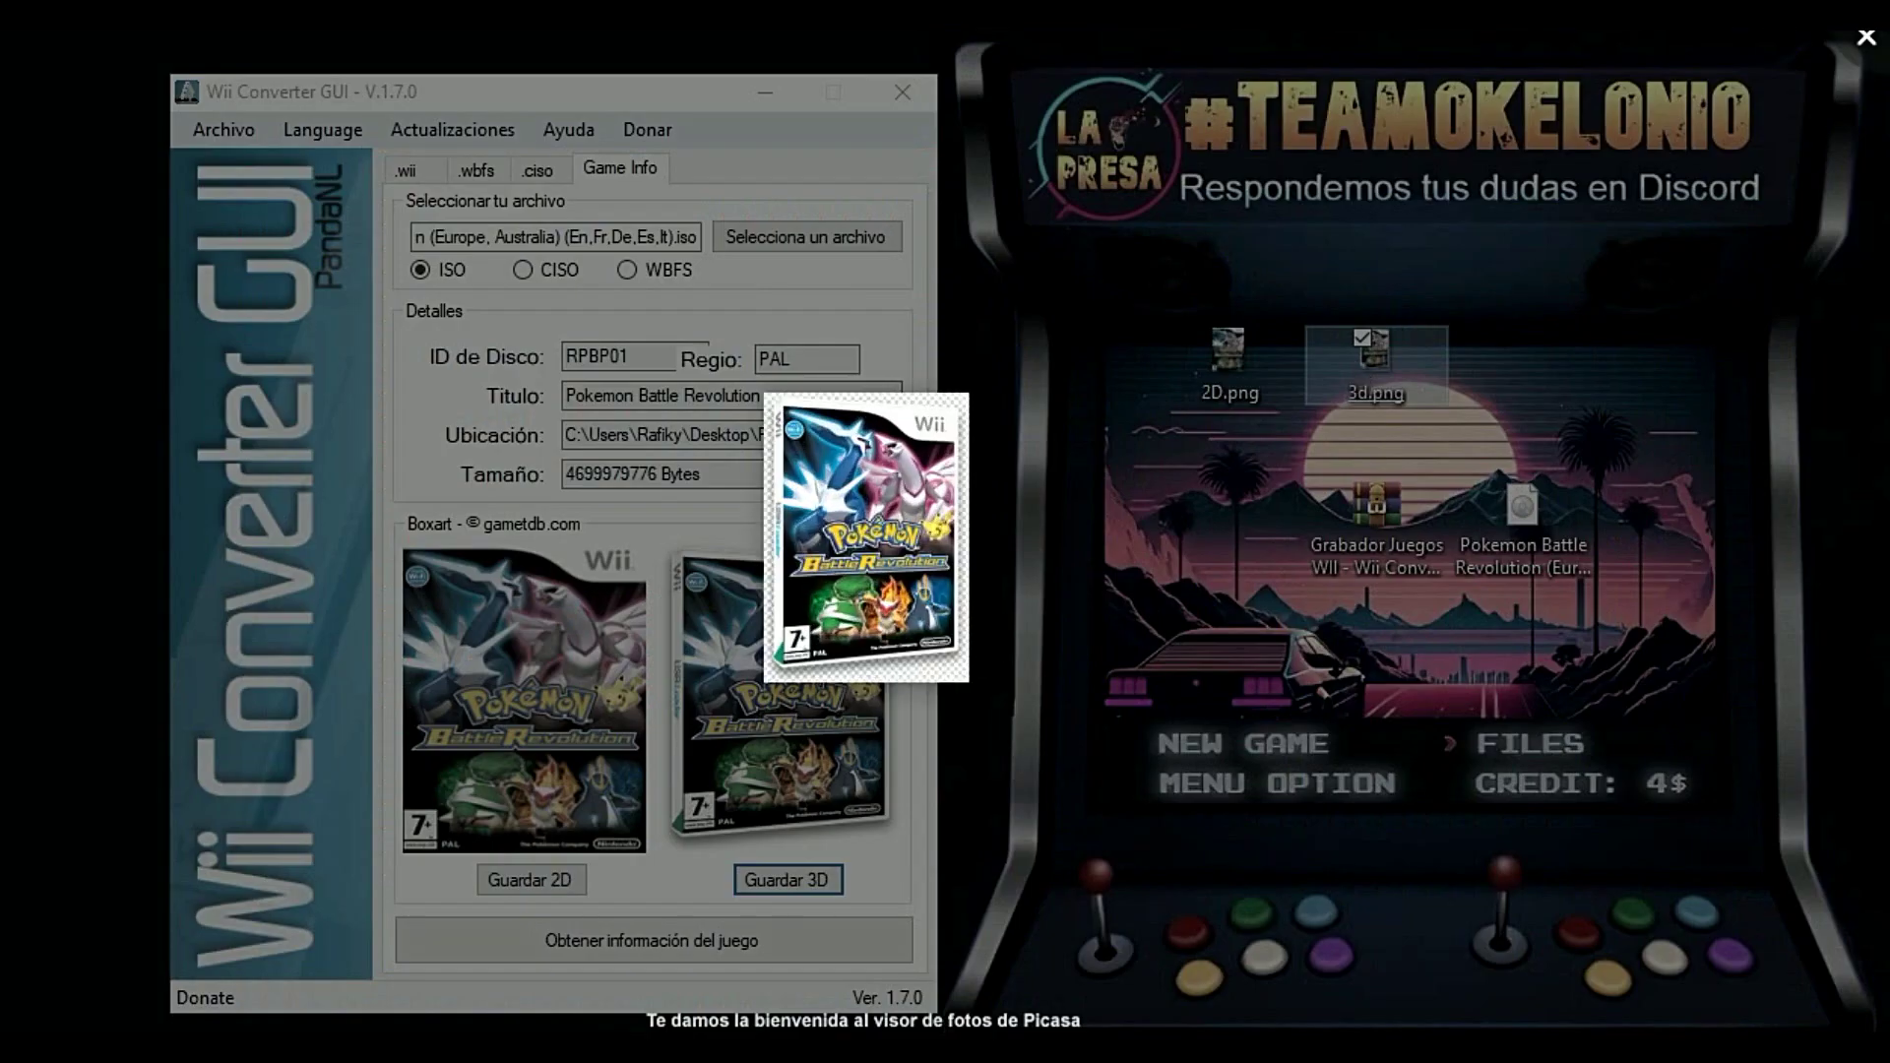
pyautogui.click(1494, 264)
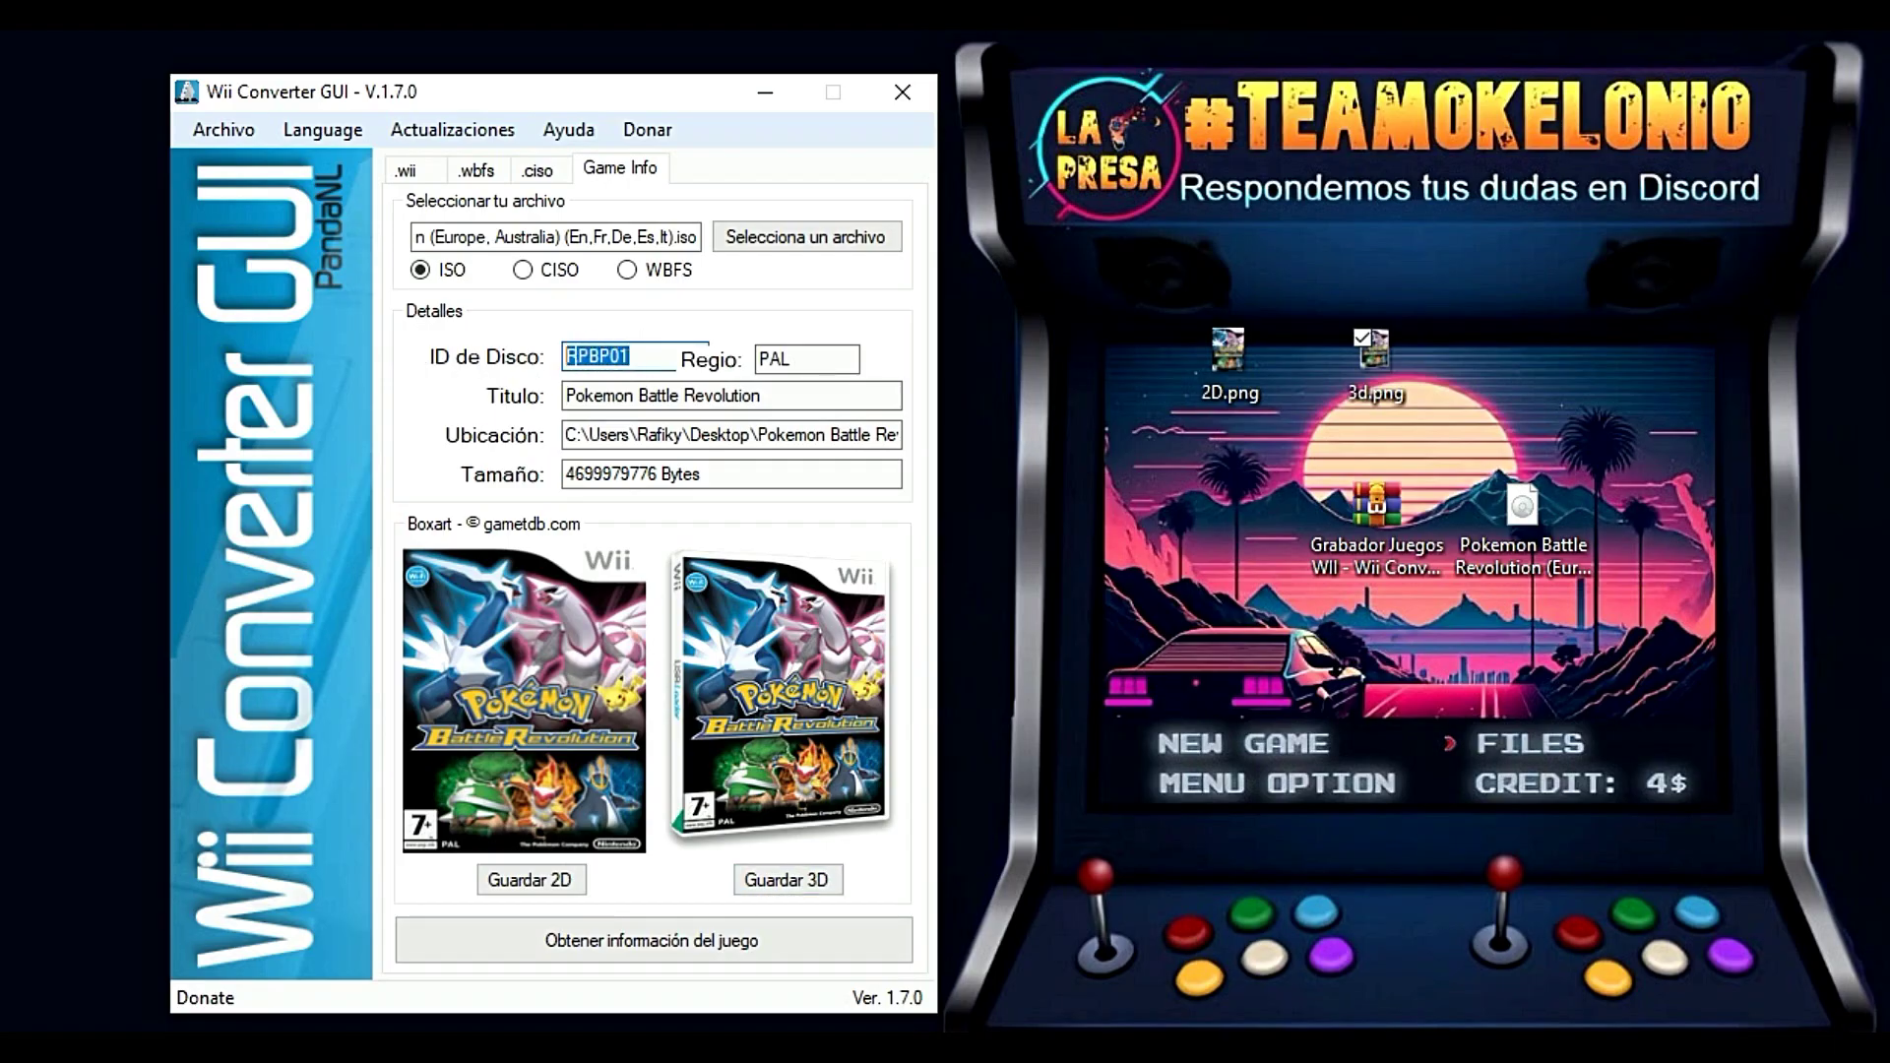
# - Copy the game's disc ID RPBP01 and rename the desktop image 2D.png as RPBP01.png
pyautogui.rightClick(604, 358)
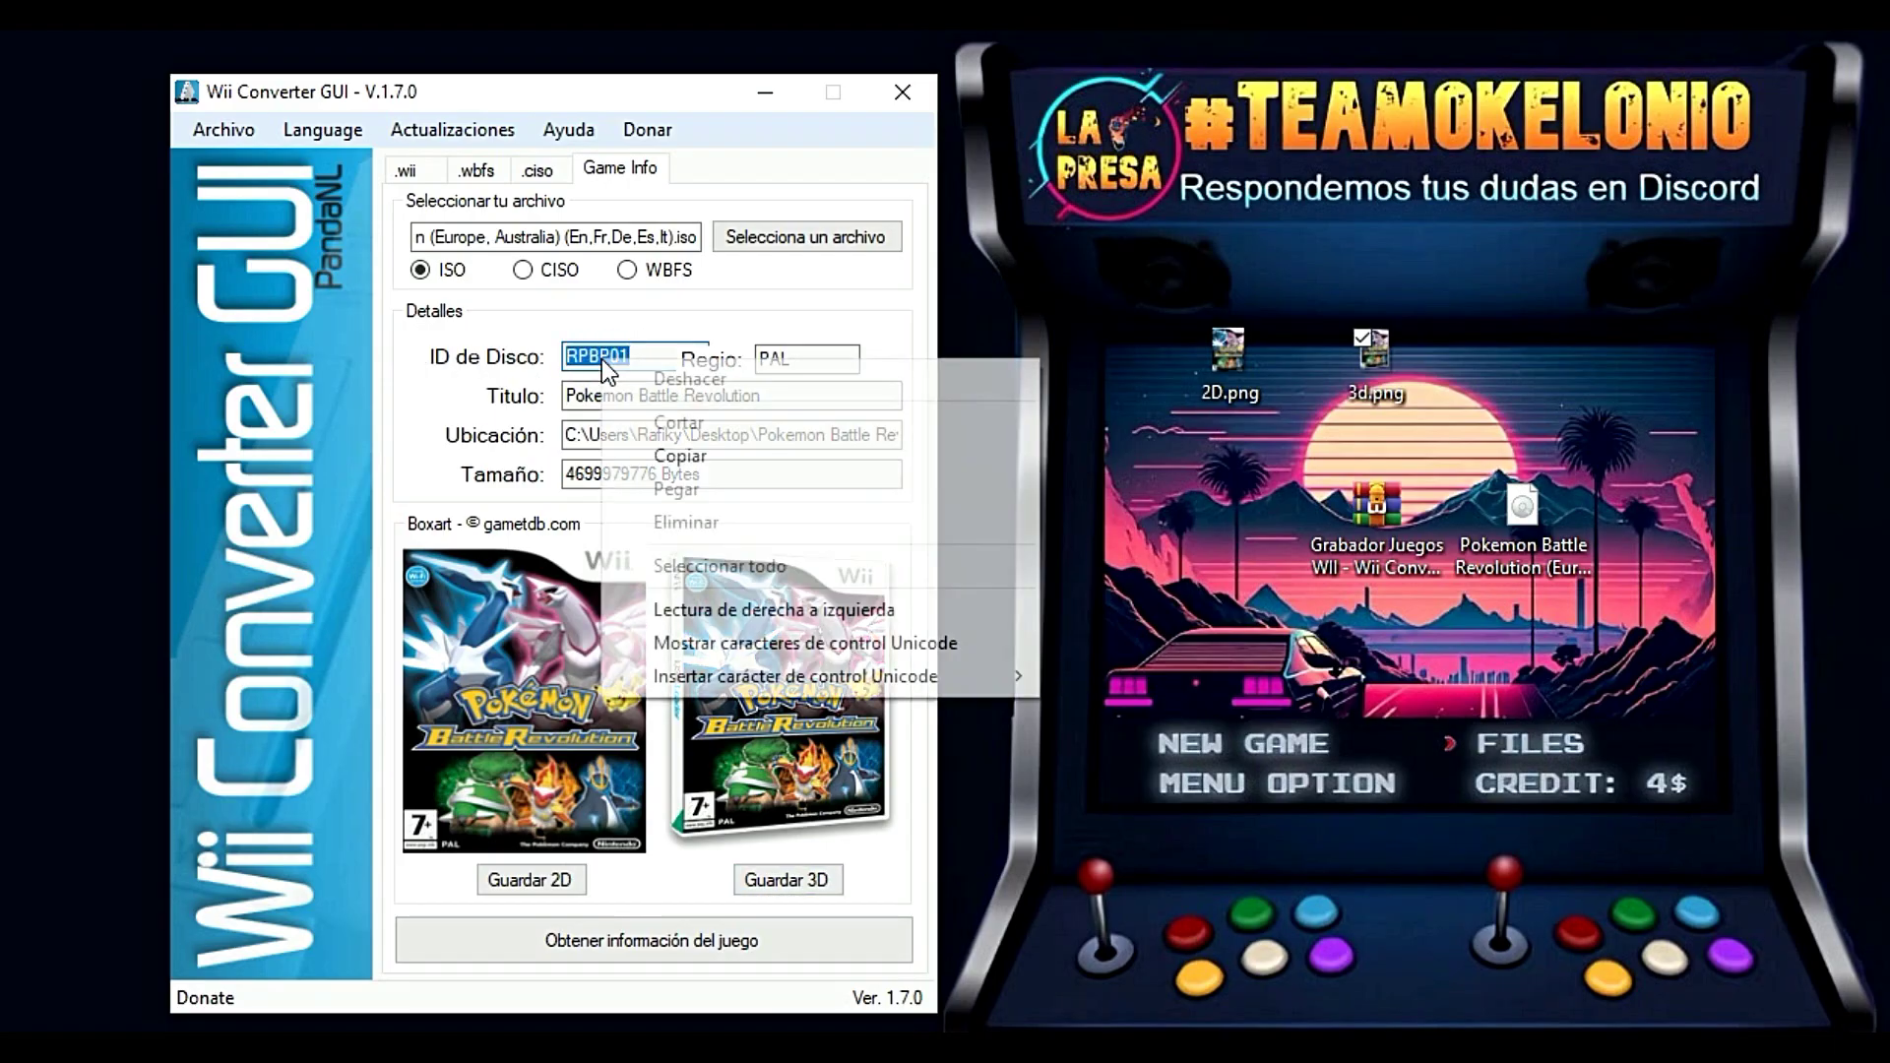
pyautogui.click(655, 447)
pyautogui.rightClick(1248, 366)
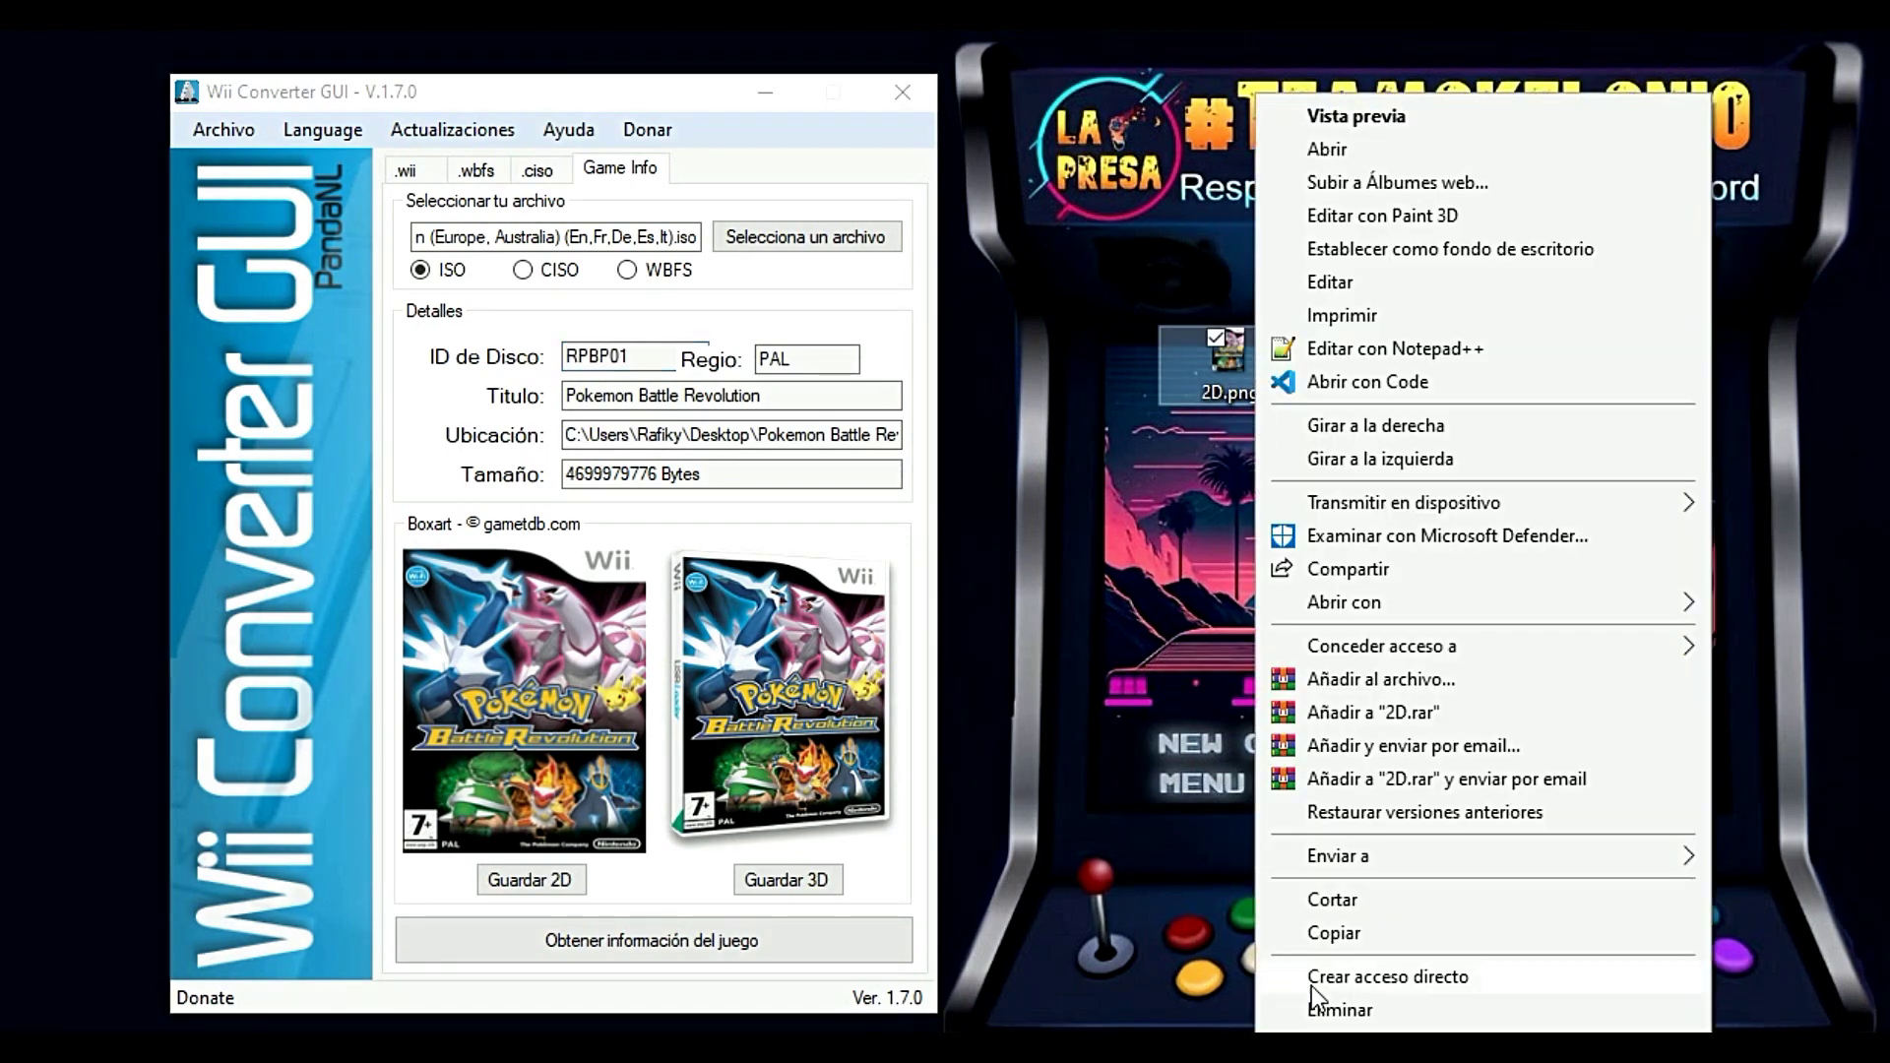
pyautogui.press('F2')
pyautogui.hotkey('ctrl', 'v')
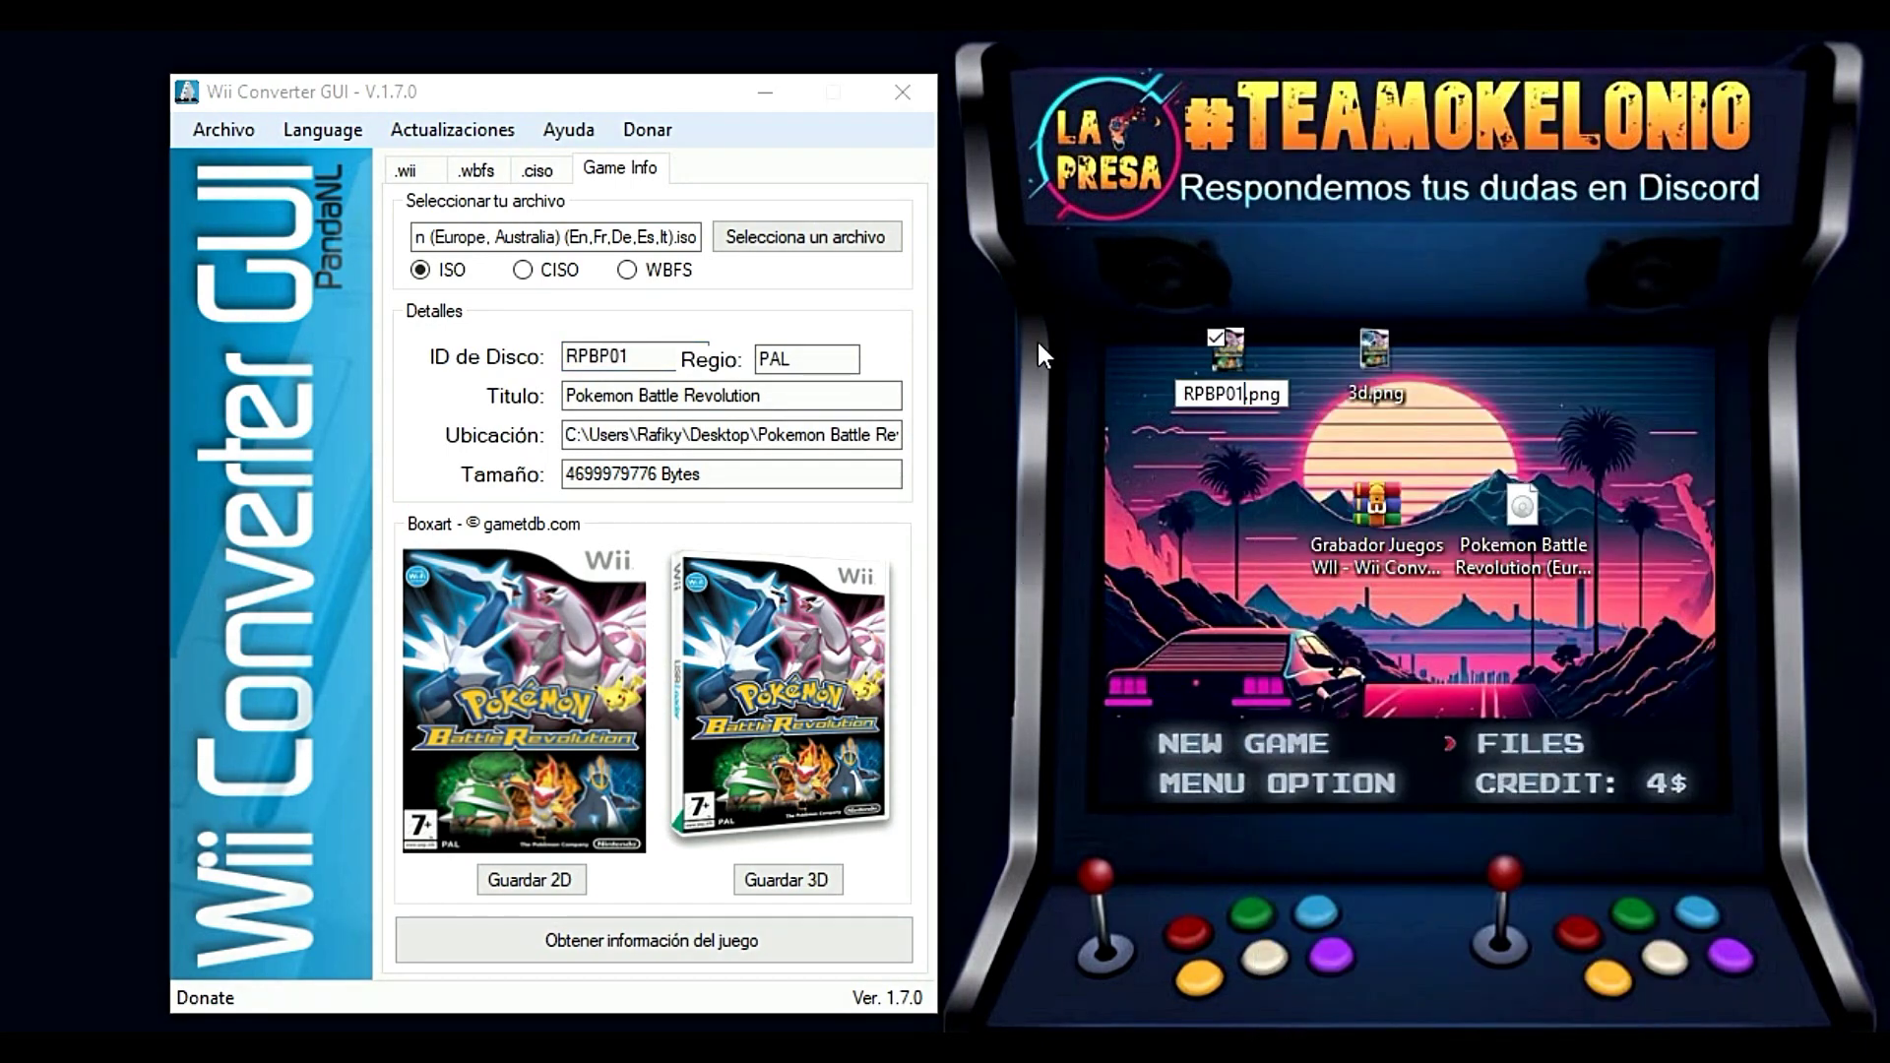
pyautogui.press('Return')
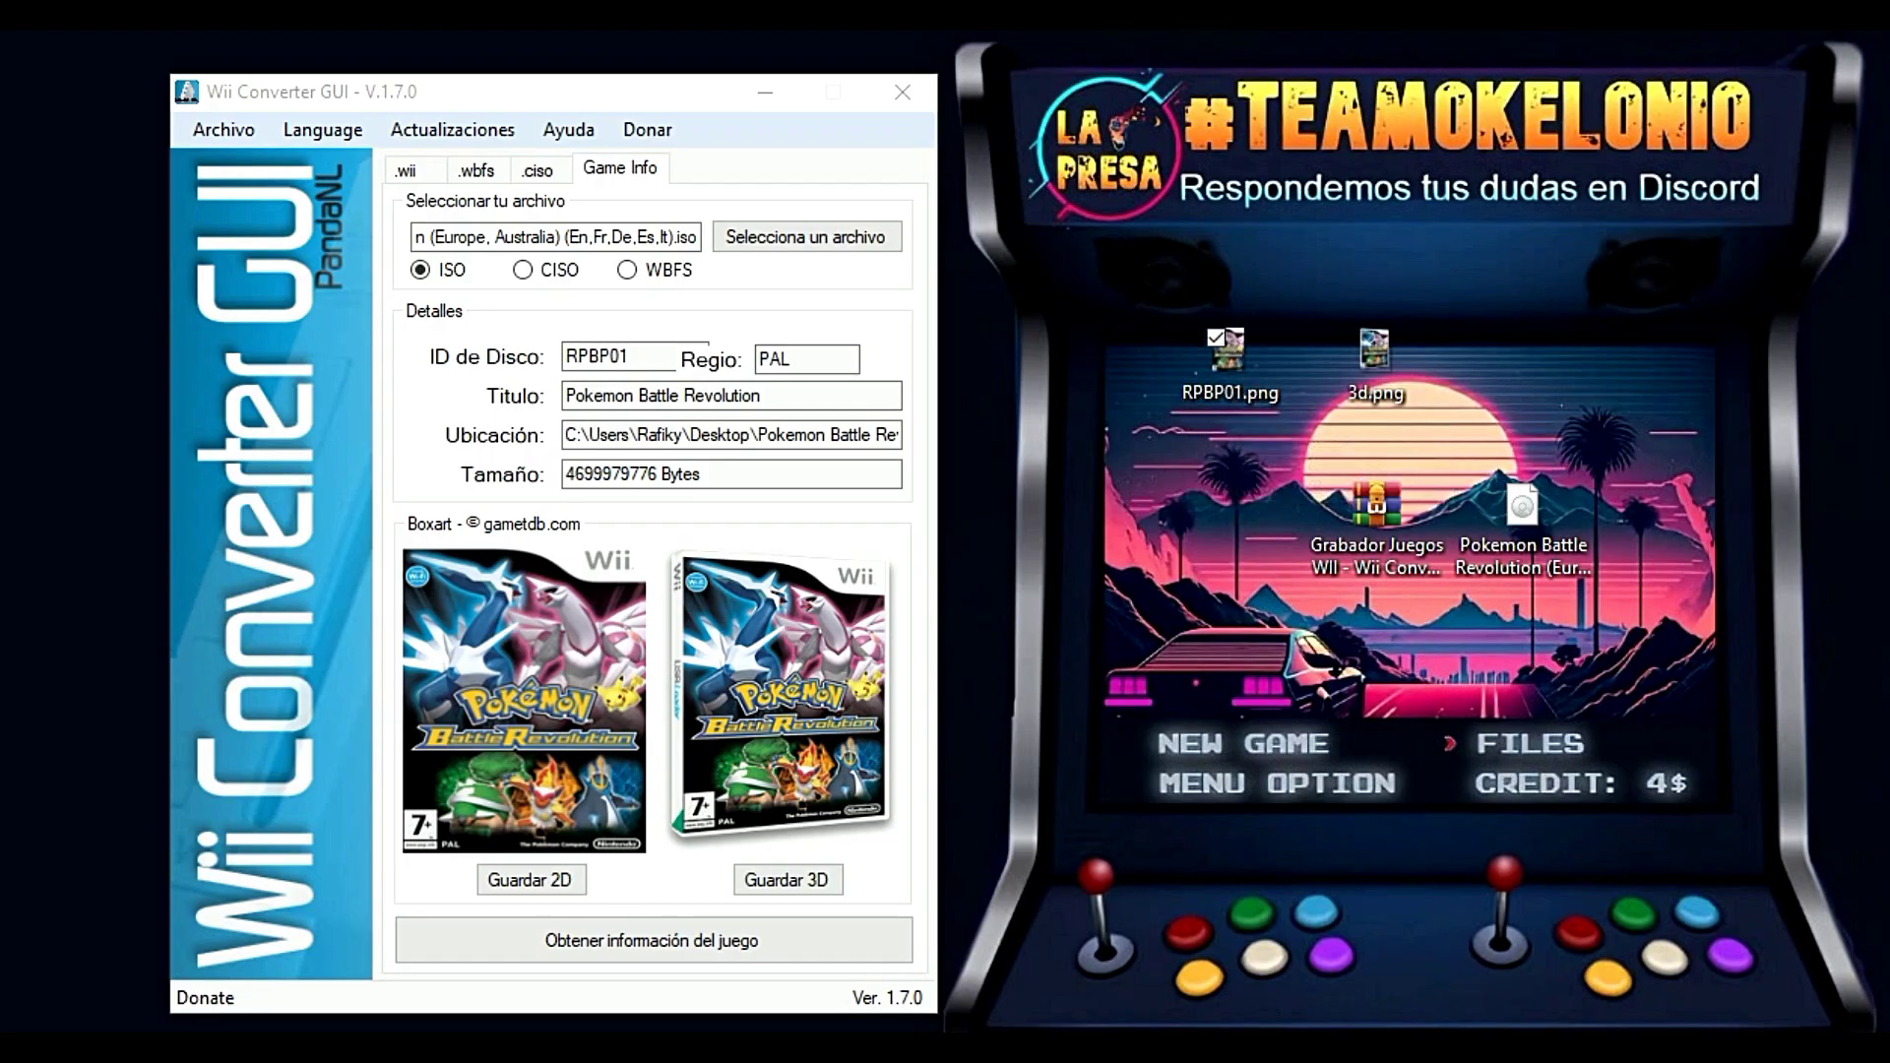
# - Copy RPBP01.png from the desktop into the apps/usbloader_gx/images/2D folder on the ROJO (E:) drive using File Explorer
pyautogui.press('super+e')
pyautogui.scroll(-1, 163, 692)
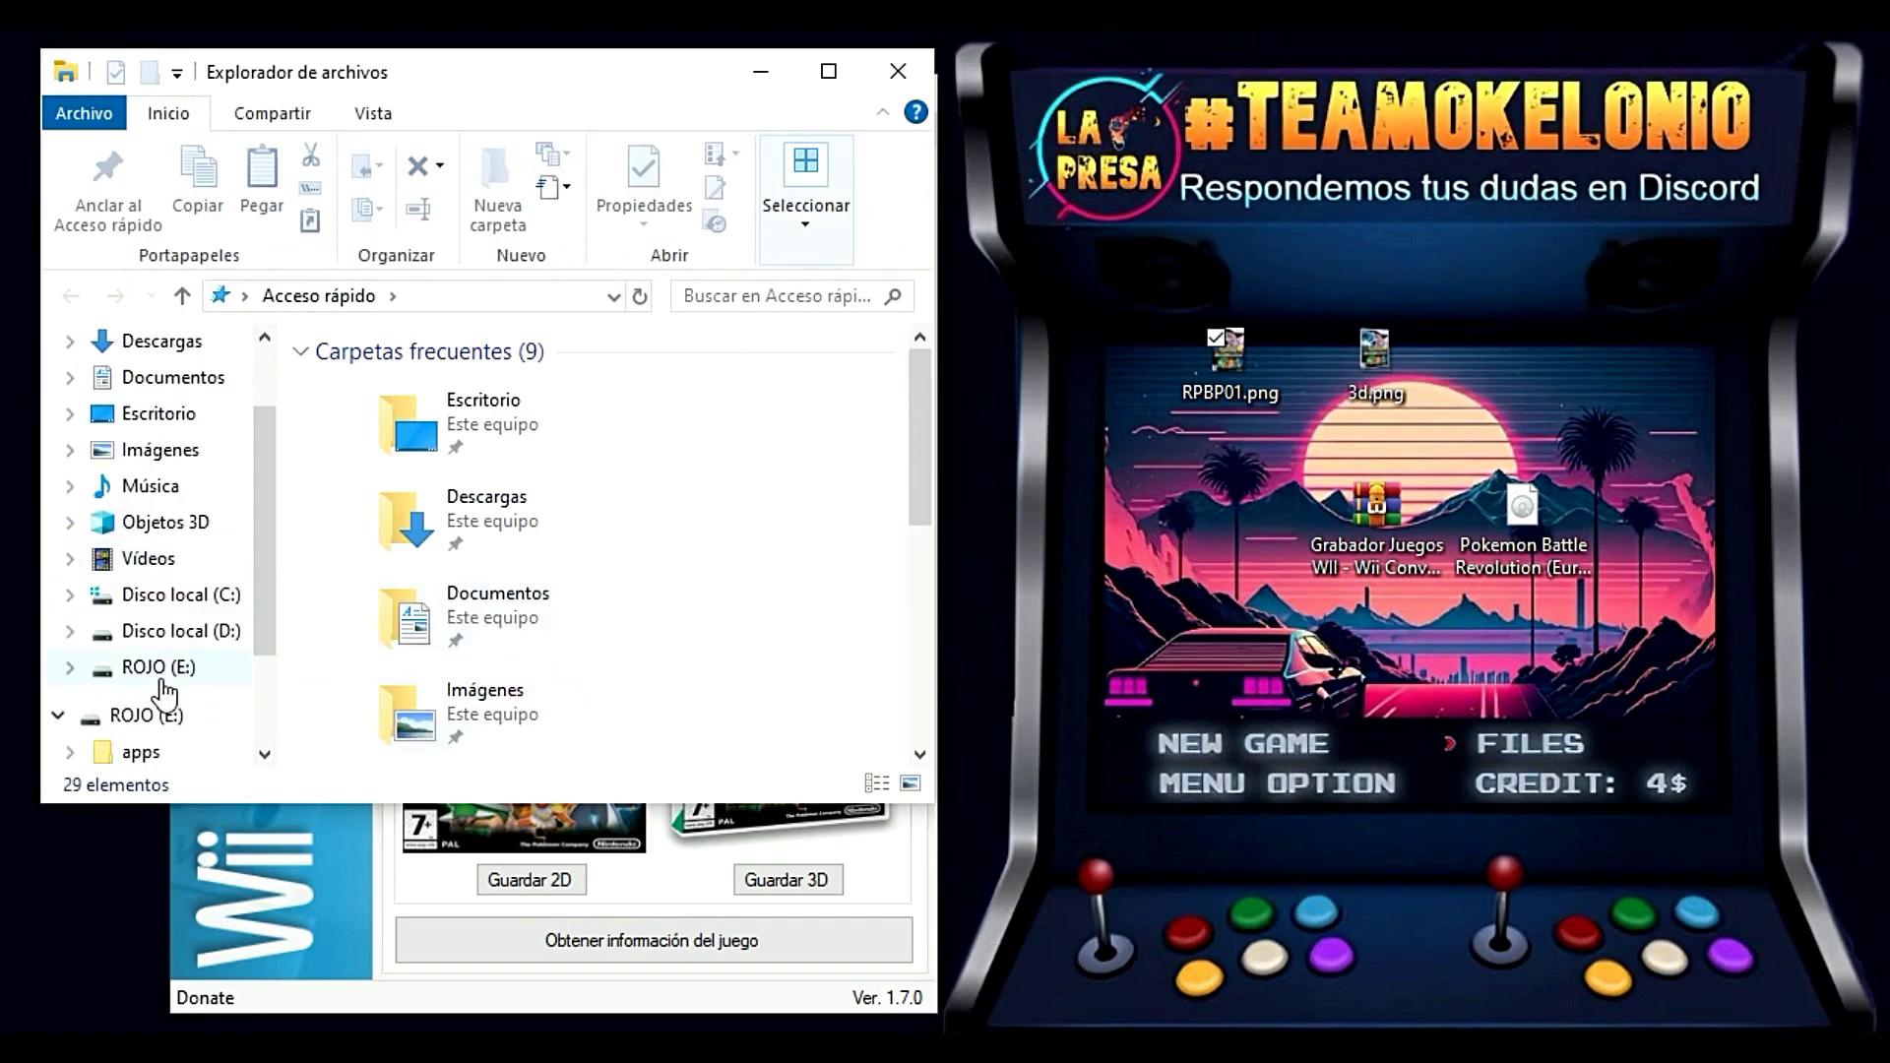
pyautogui.click(158, 667)
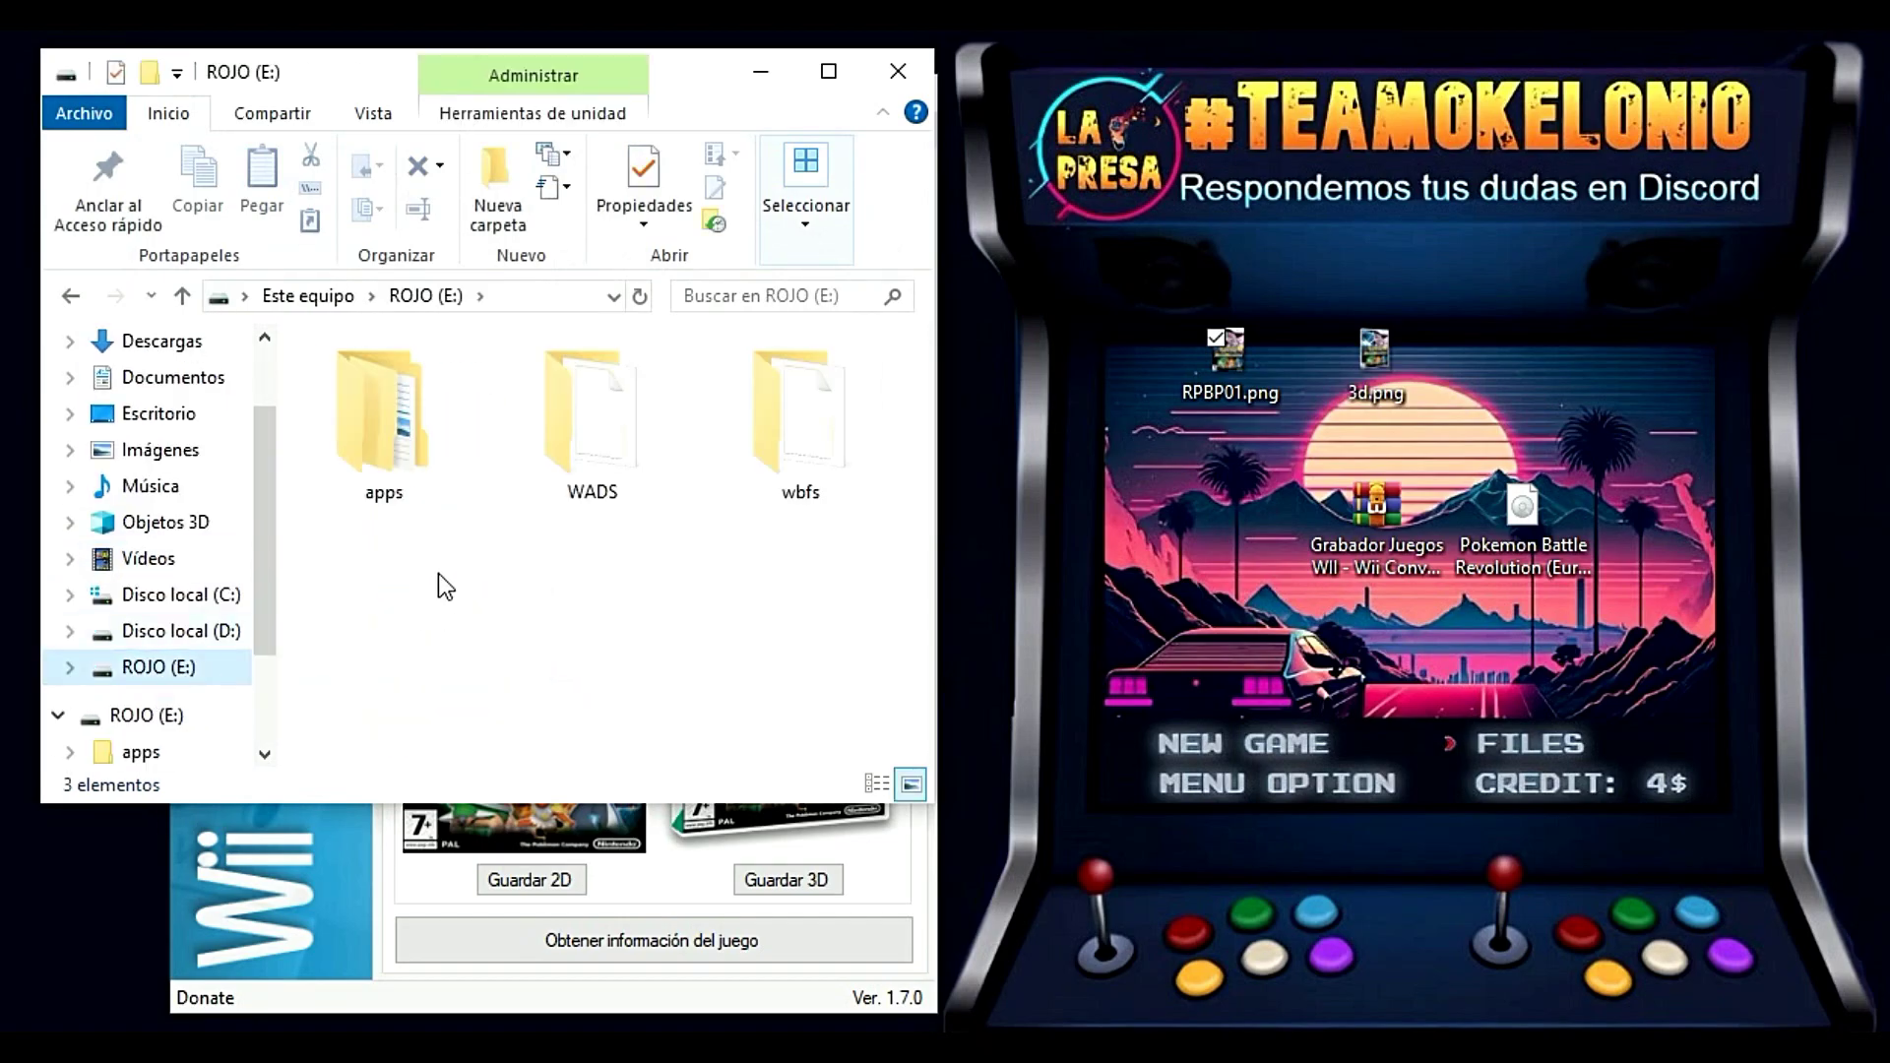
pyautogui.doubleClick(392, 430)
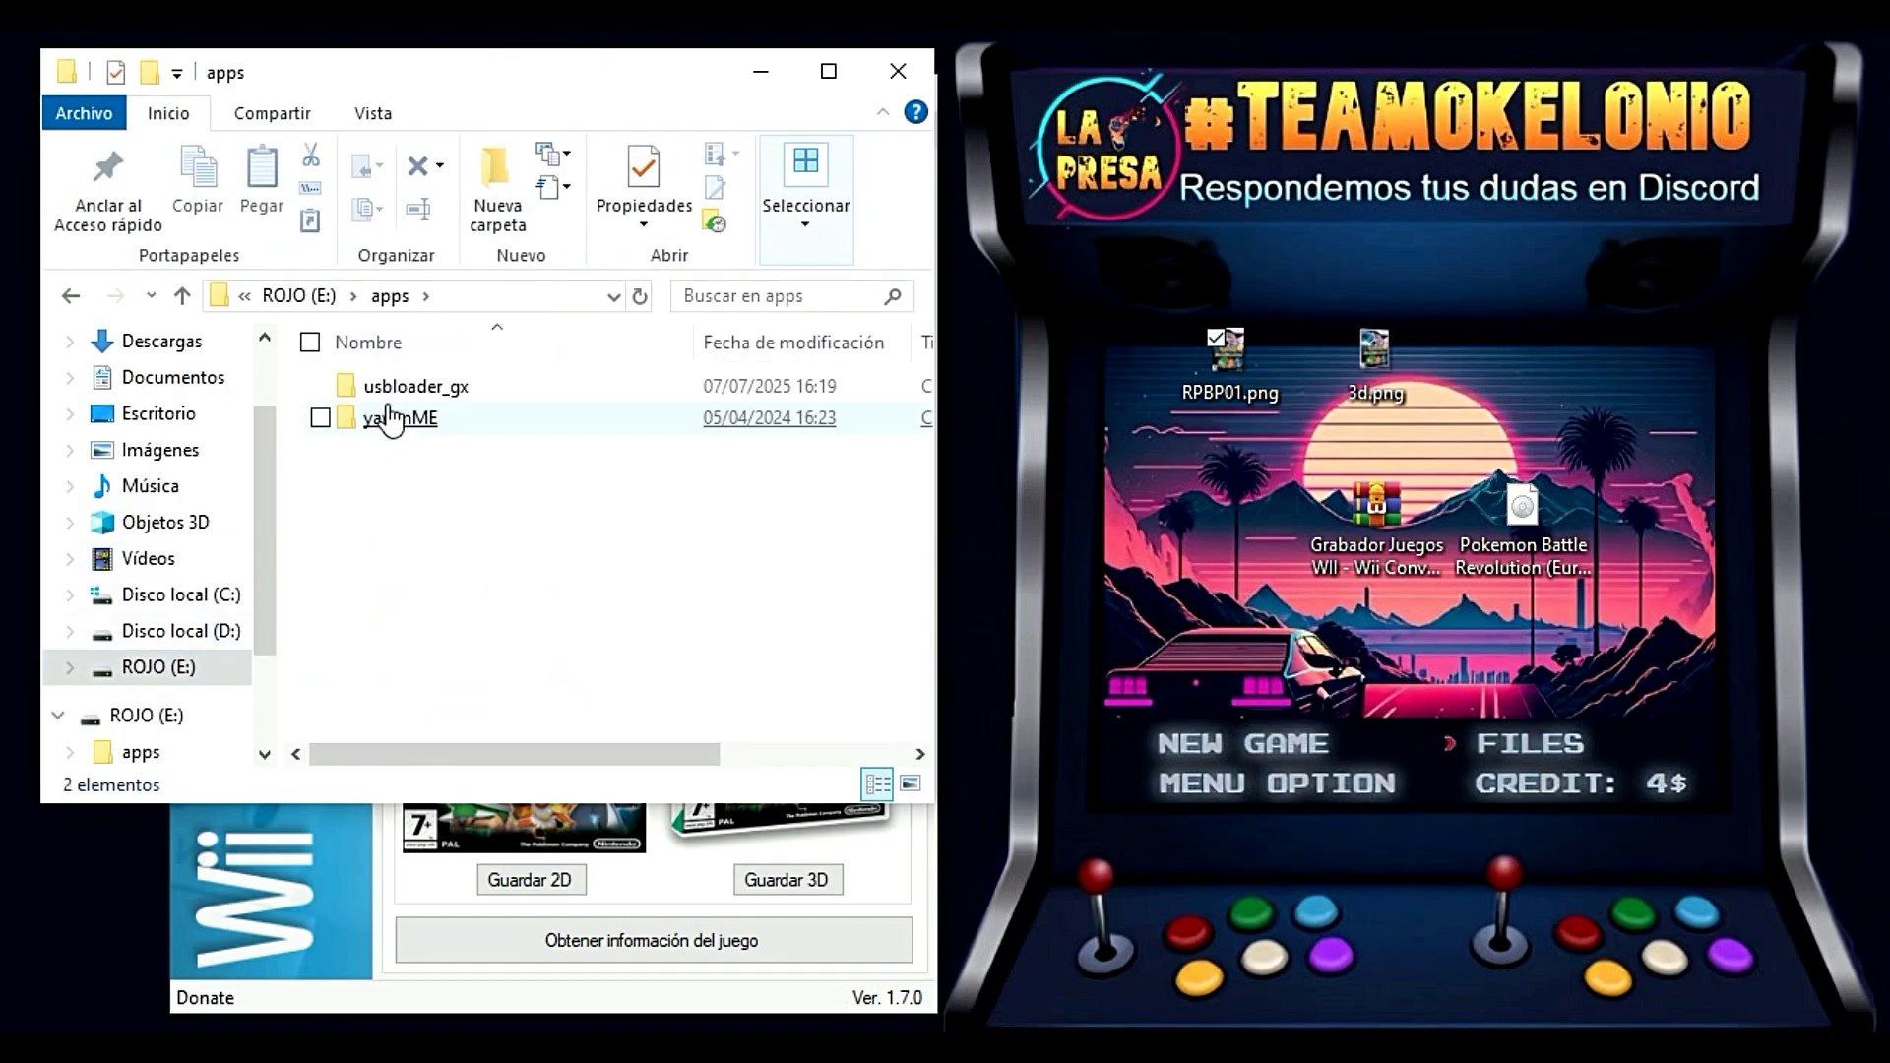
pyautogui.doubleClick(443, 398)
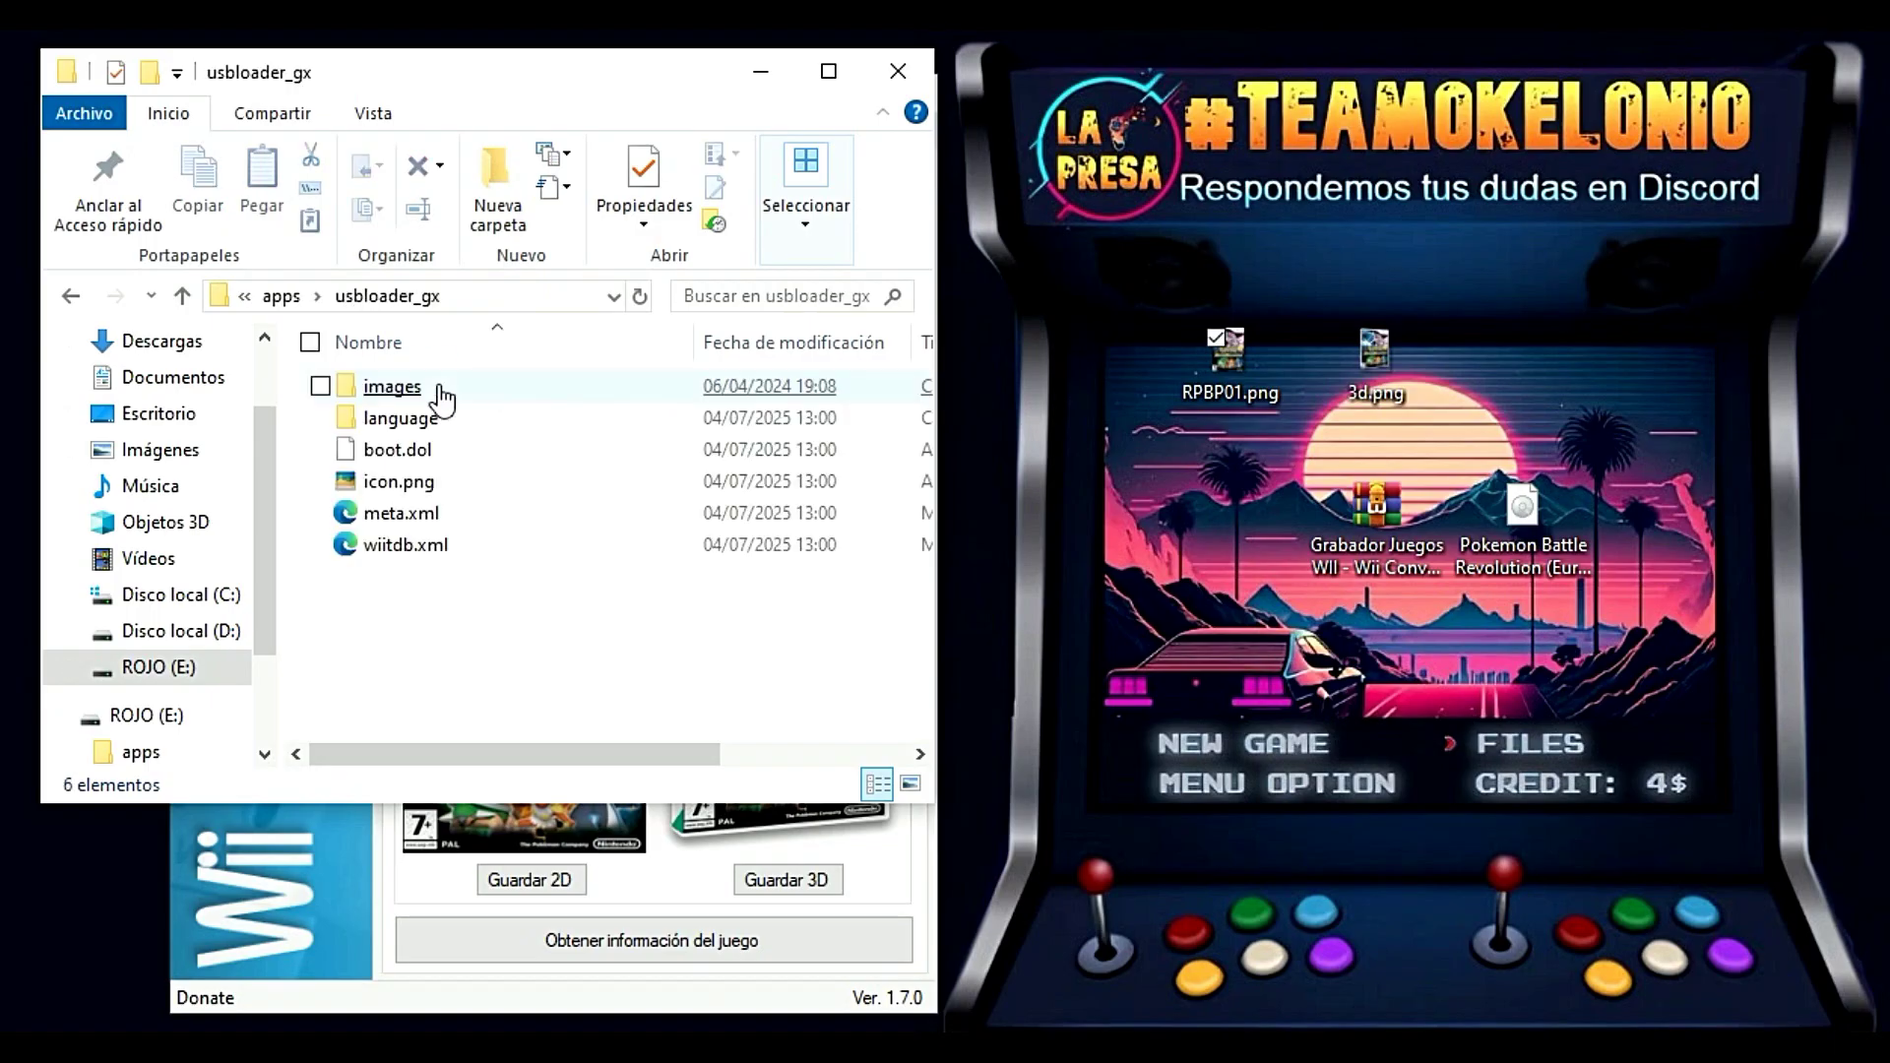
pyautogui.doubleClick(445, 392)
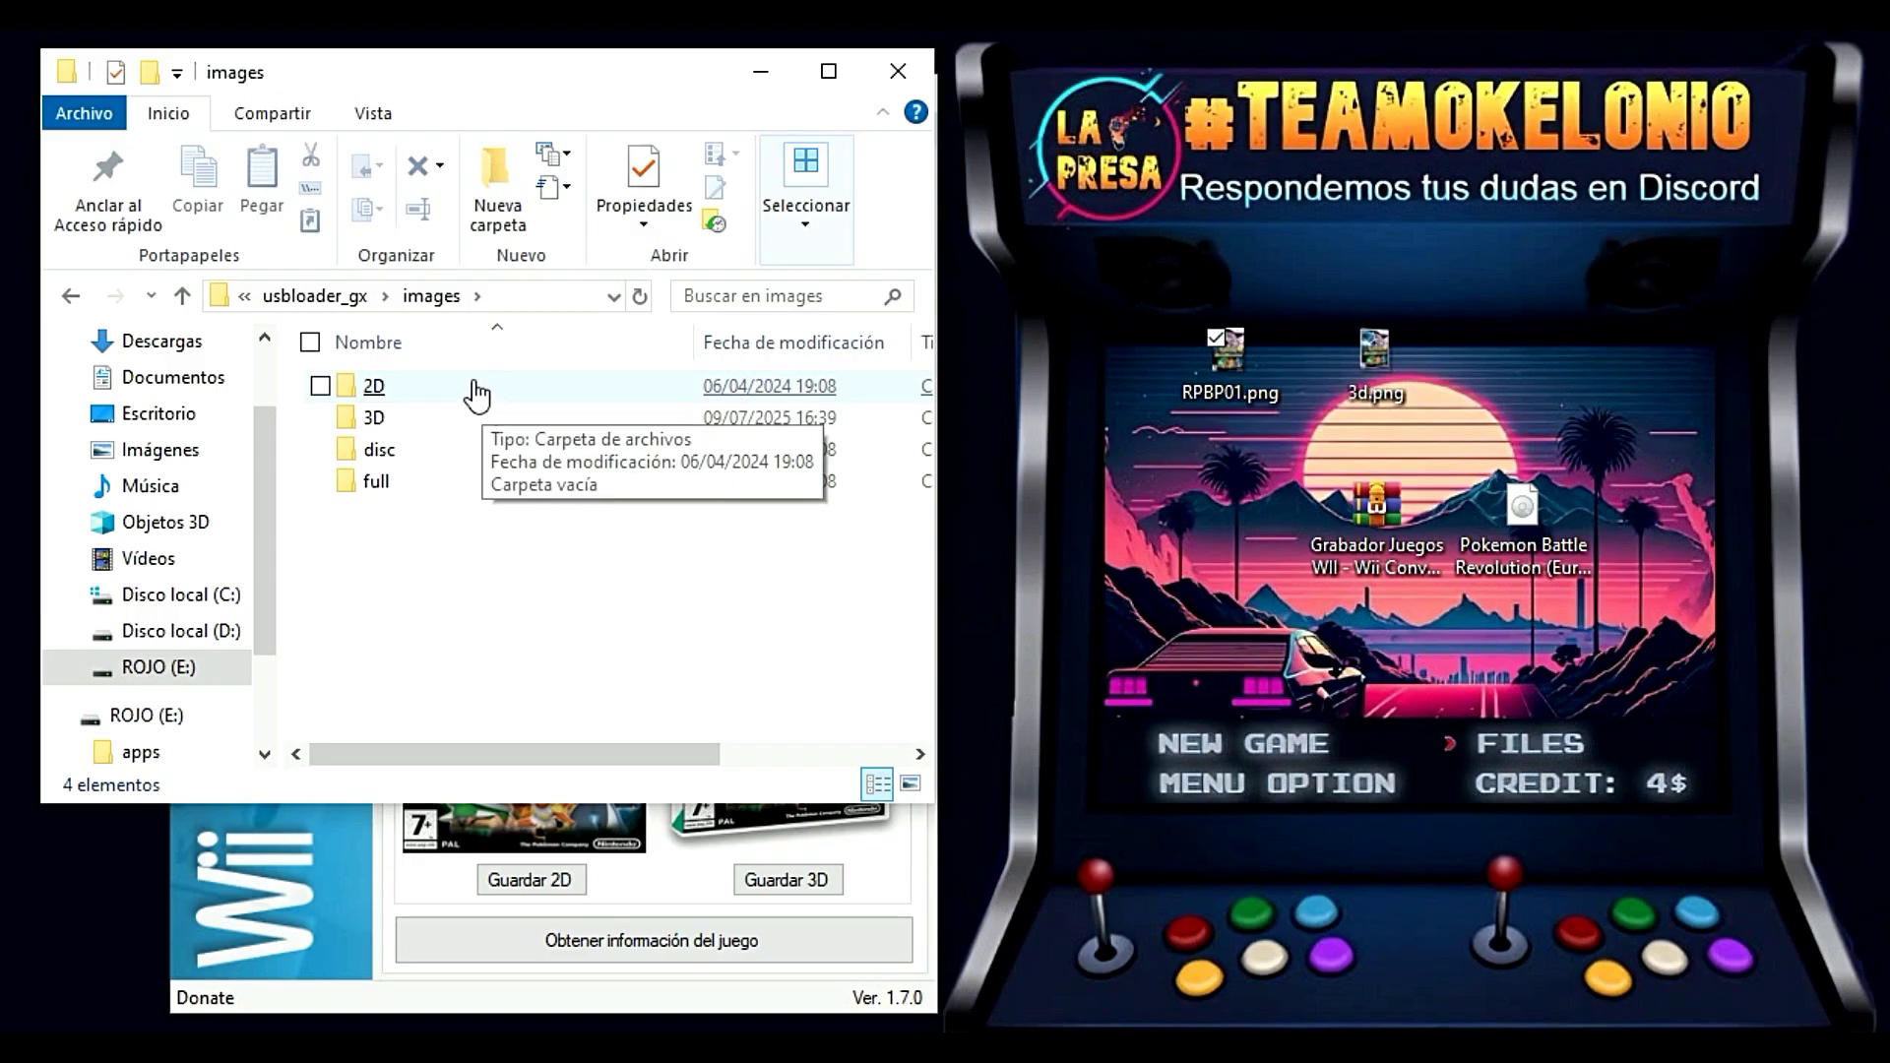
pyautogui.doubleClick(477, 394)
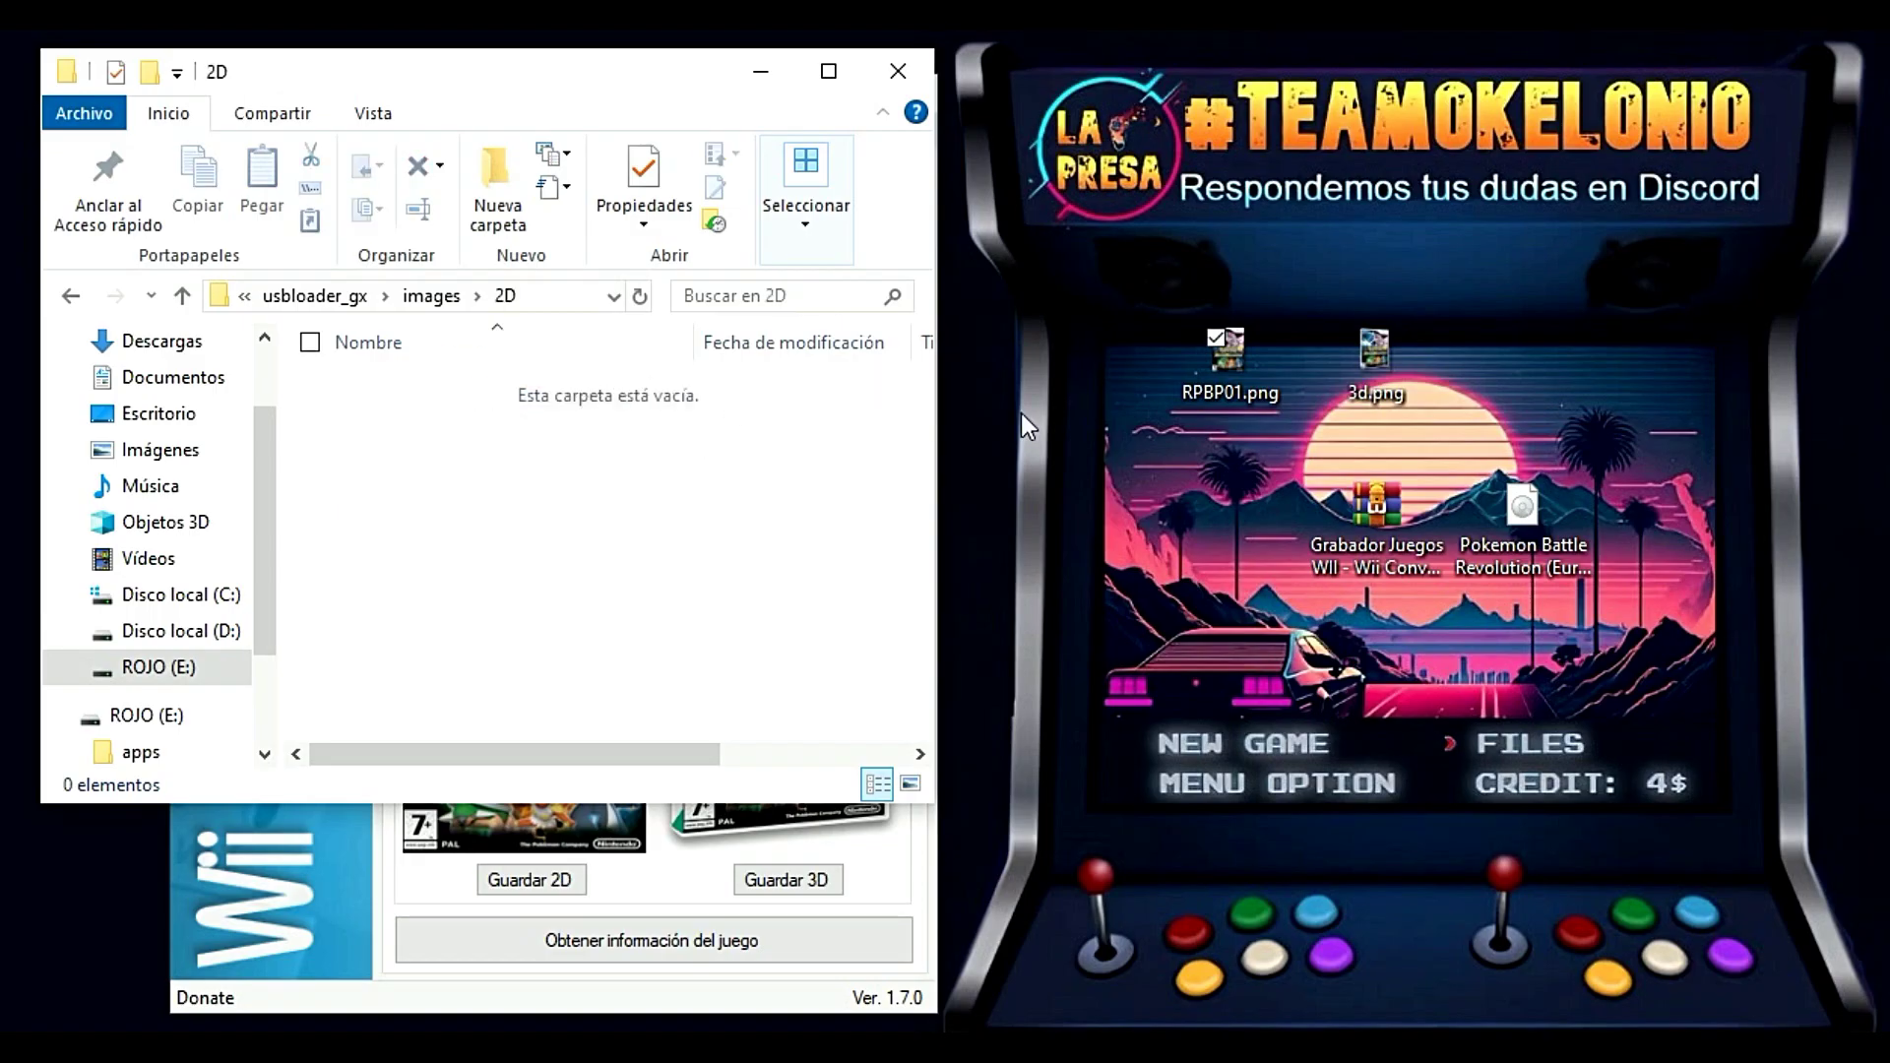
pyautogui.moveTo(1225, 352); pyautogui.dragTo(581, 464)
# - Copy 3d.png from the desktop into the usbloader_gx/images/3D folder and rename the copy as RPBP01.png
pyautogui.press('BackSpace')
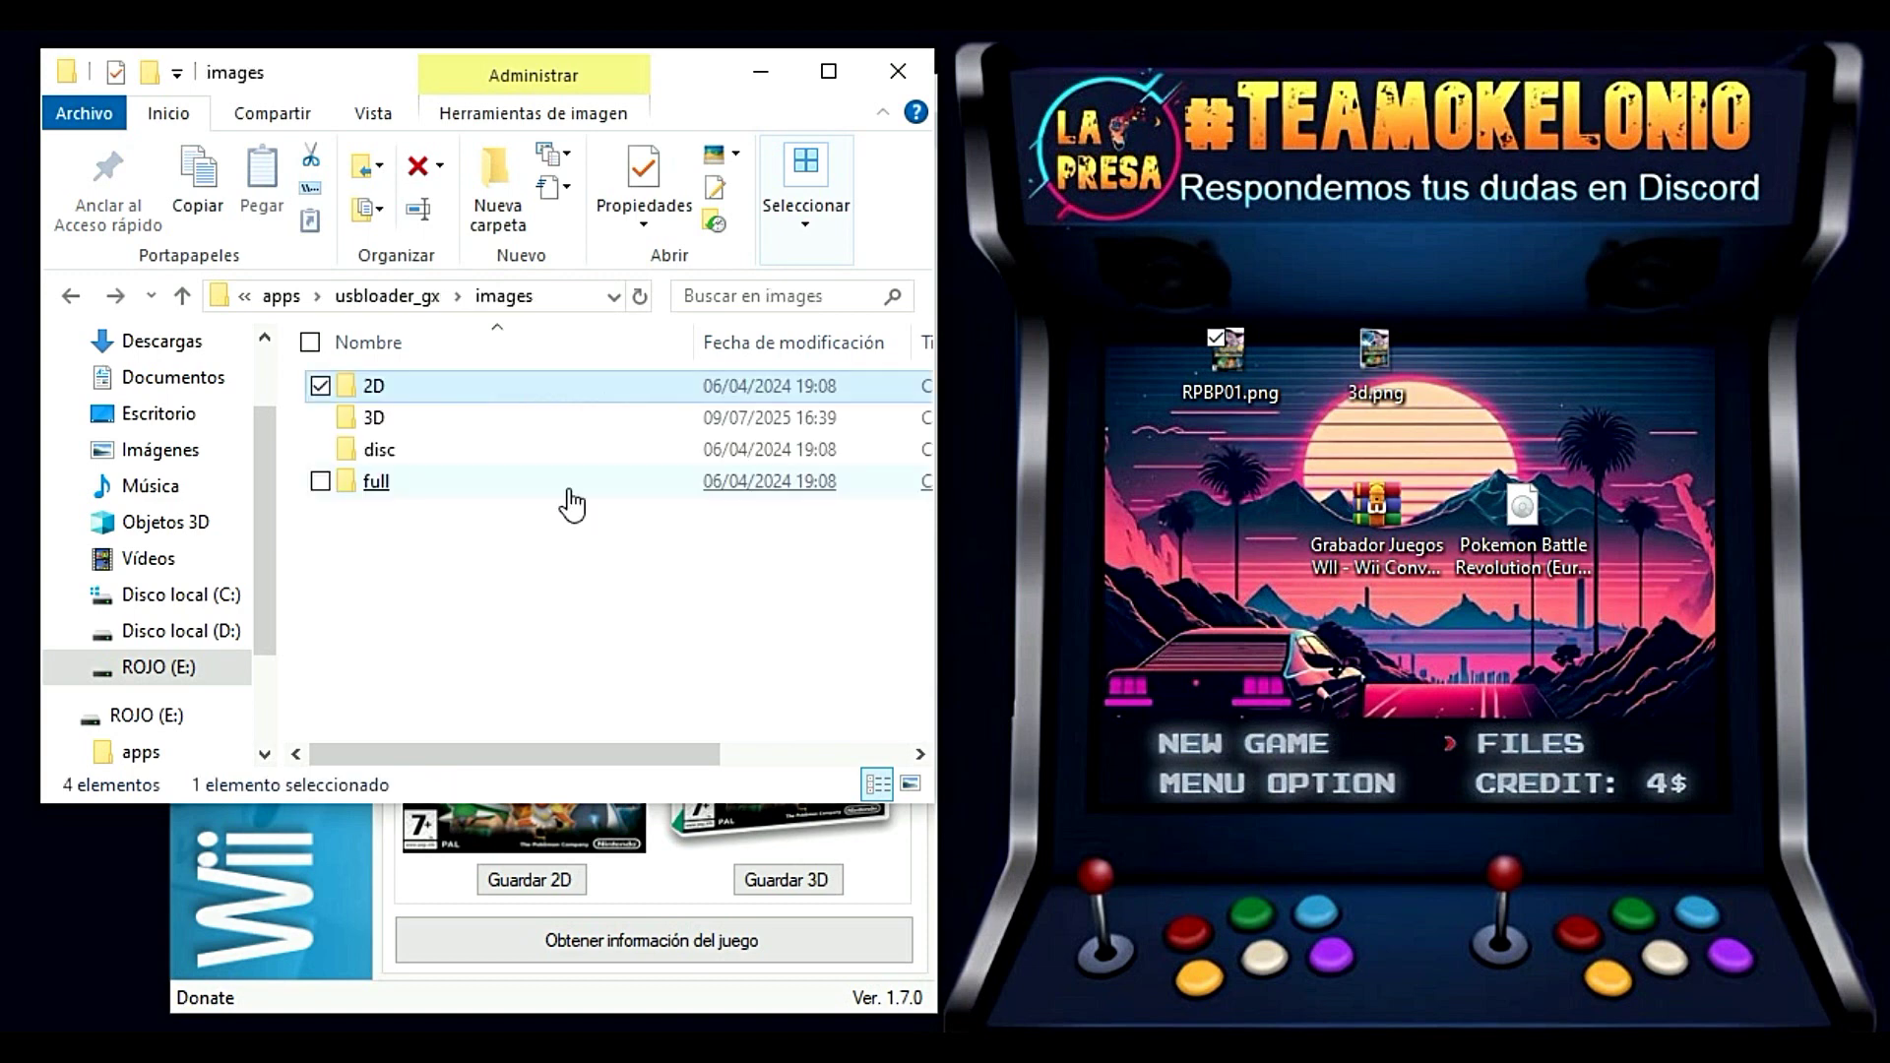
pyautogui.doubleClick(397, 423)
pyautogui.click(1374, 377)
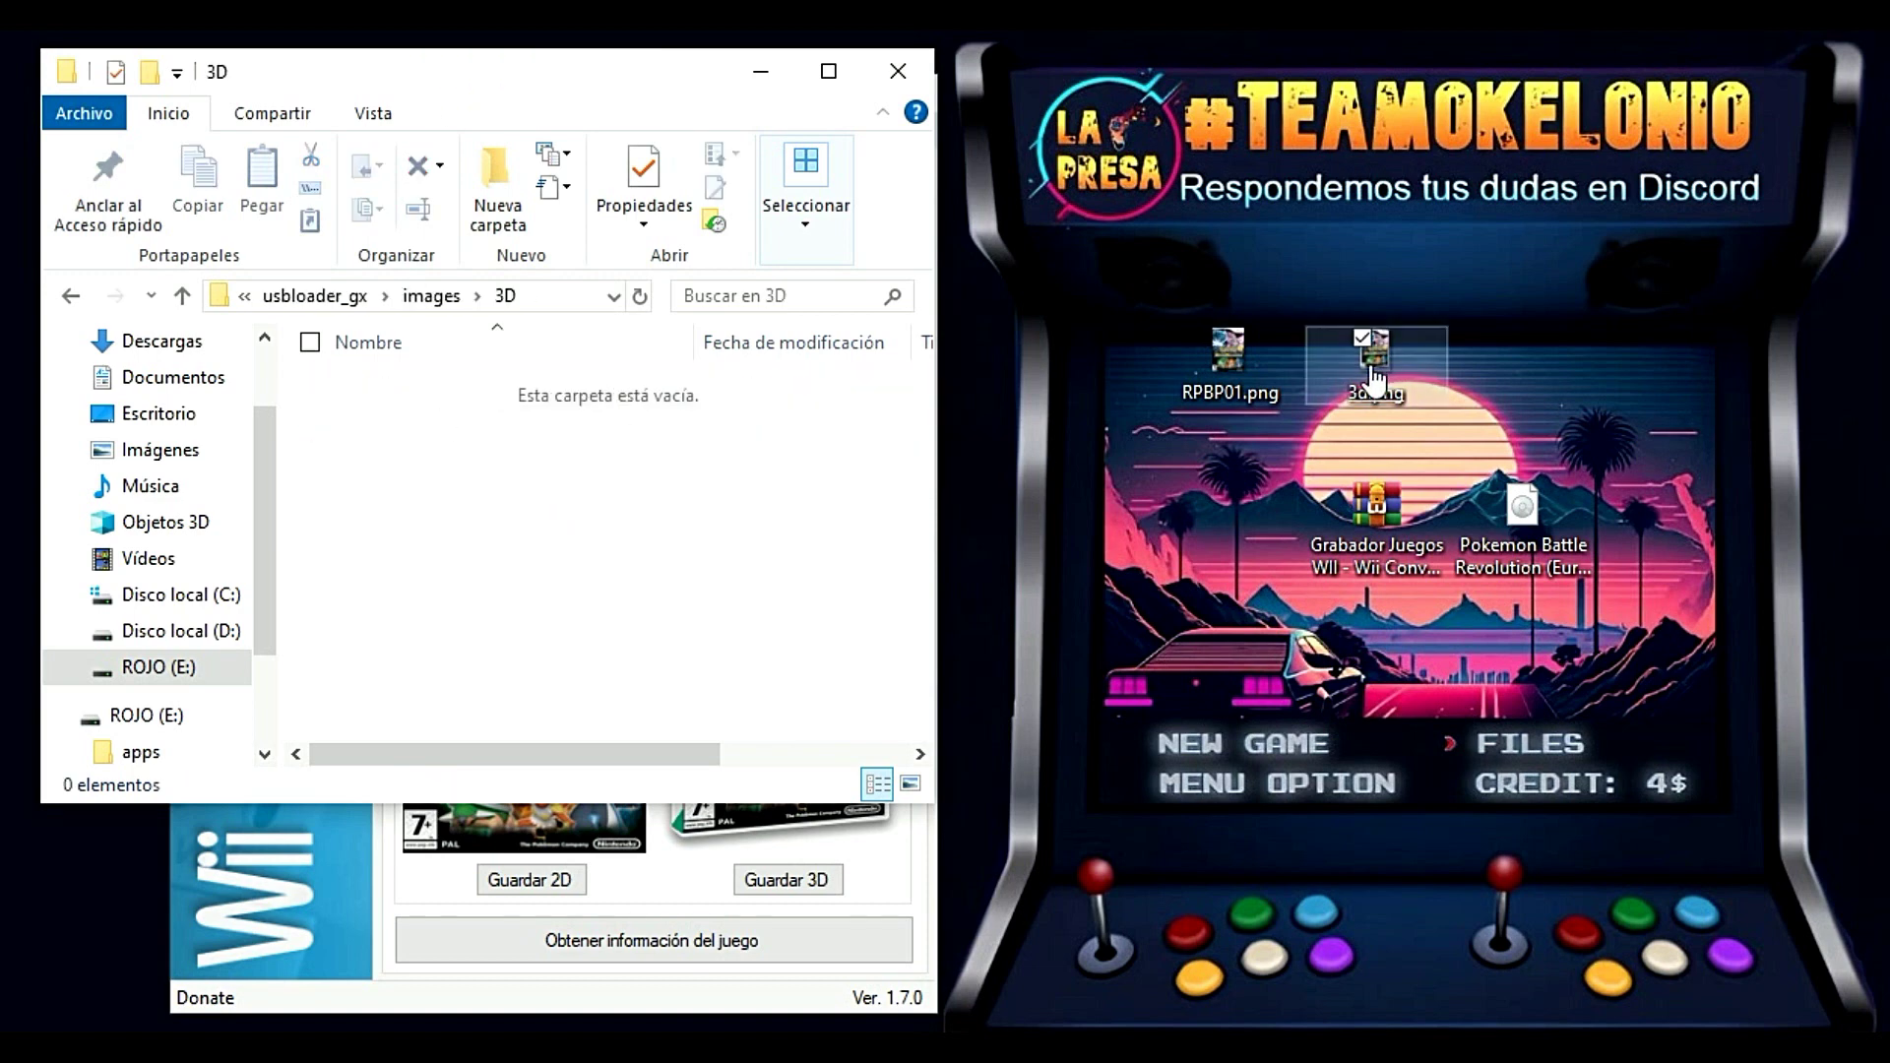
pyautogui.moveTo(1376, 377); pyautogui.dragTo(603, 511)
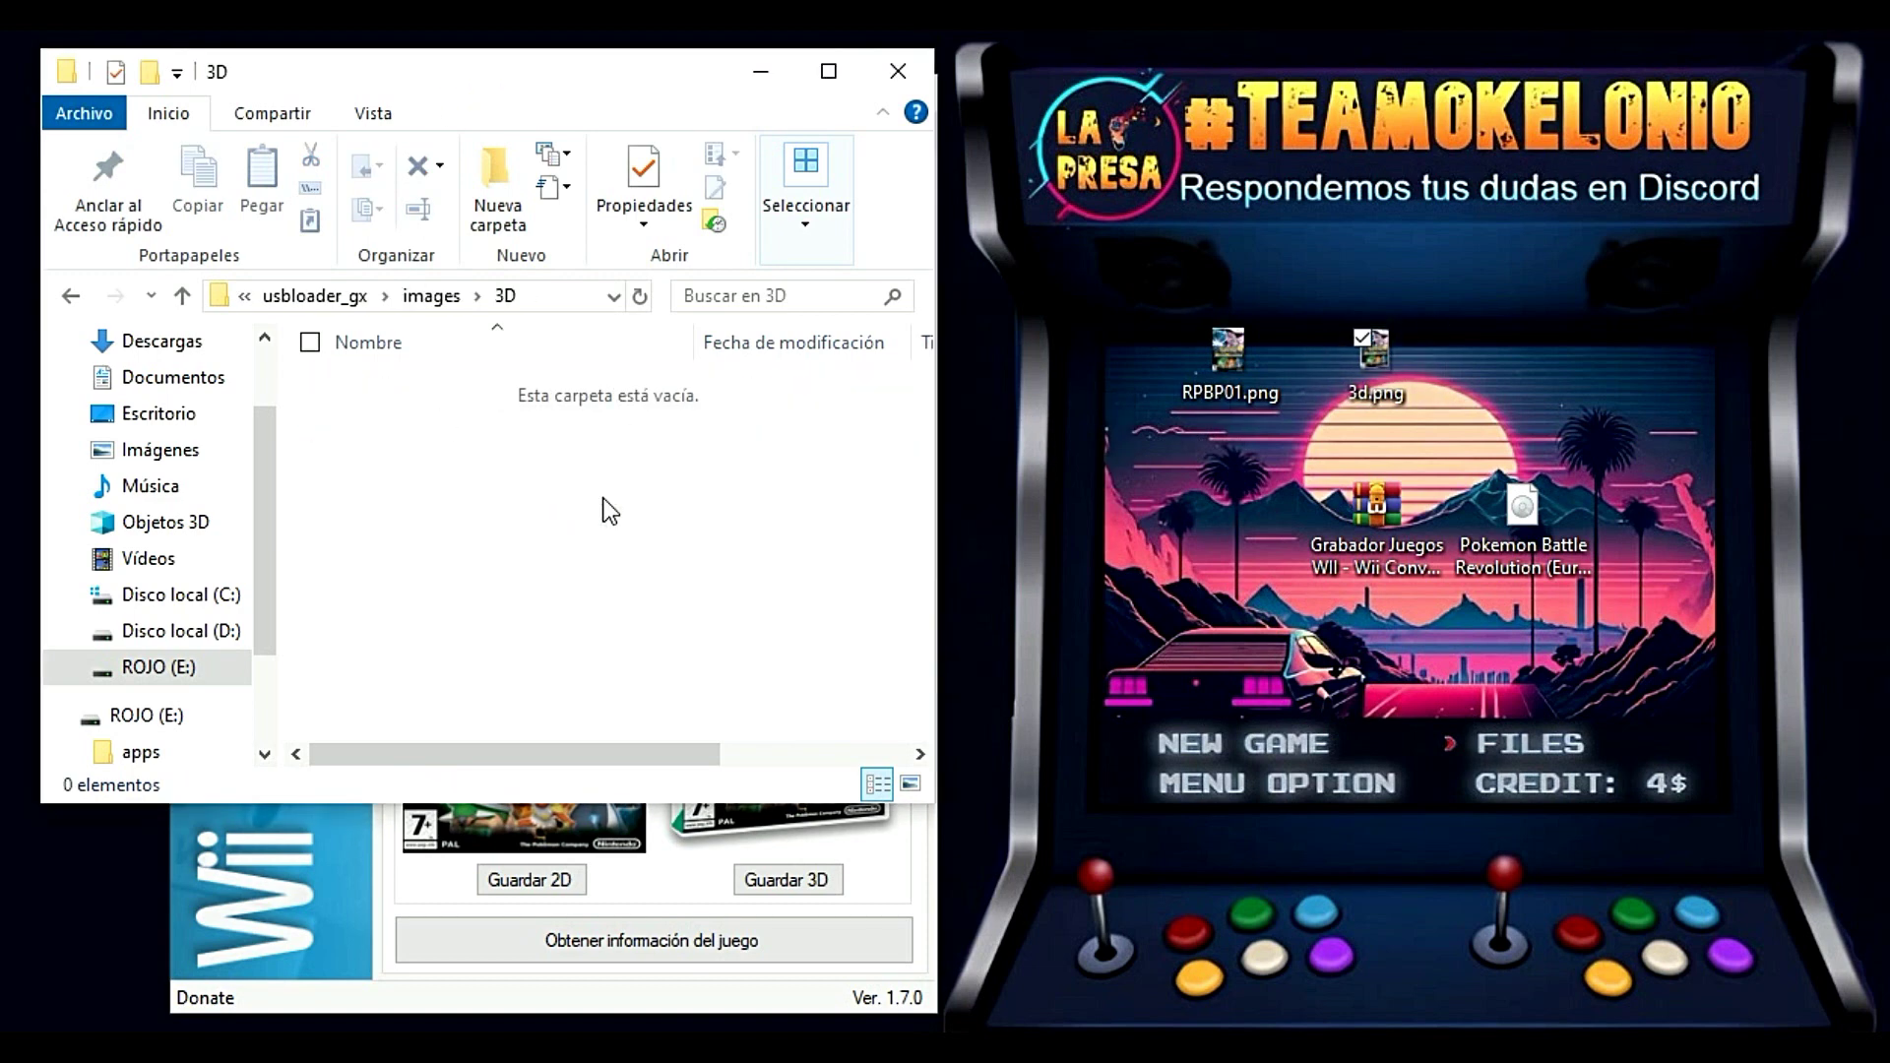
pyautogui.rightClick(426, 398)
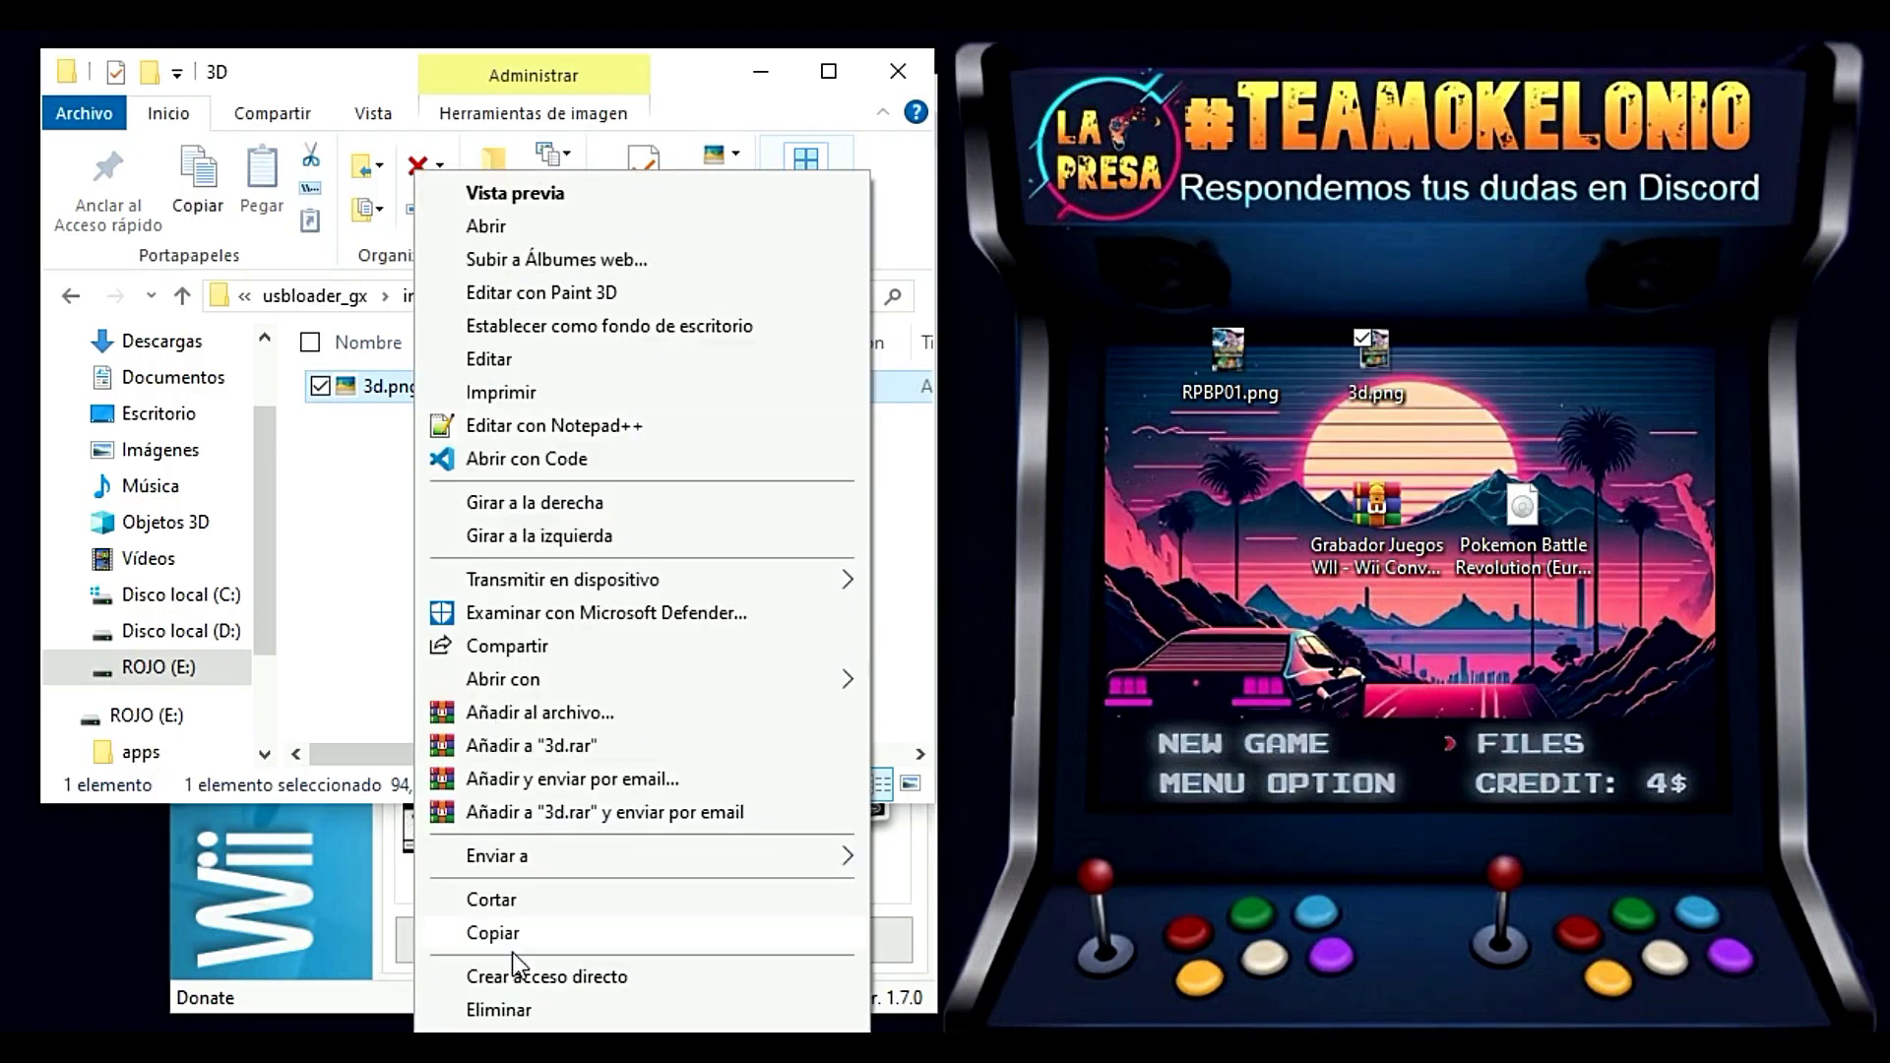
pyautogui.click(517, 1032)
pyautogui.hotkey('ctrl', 'v')
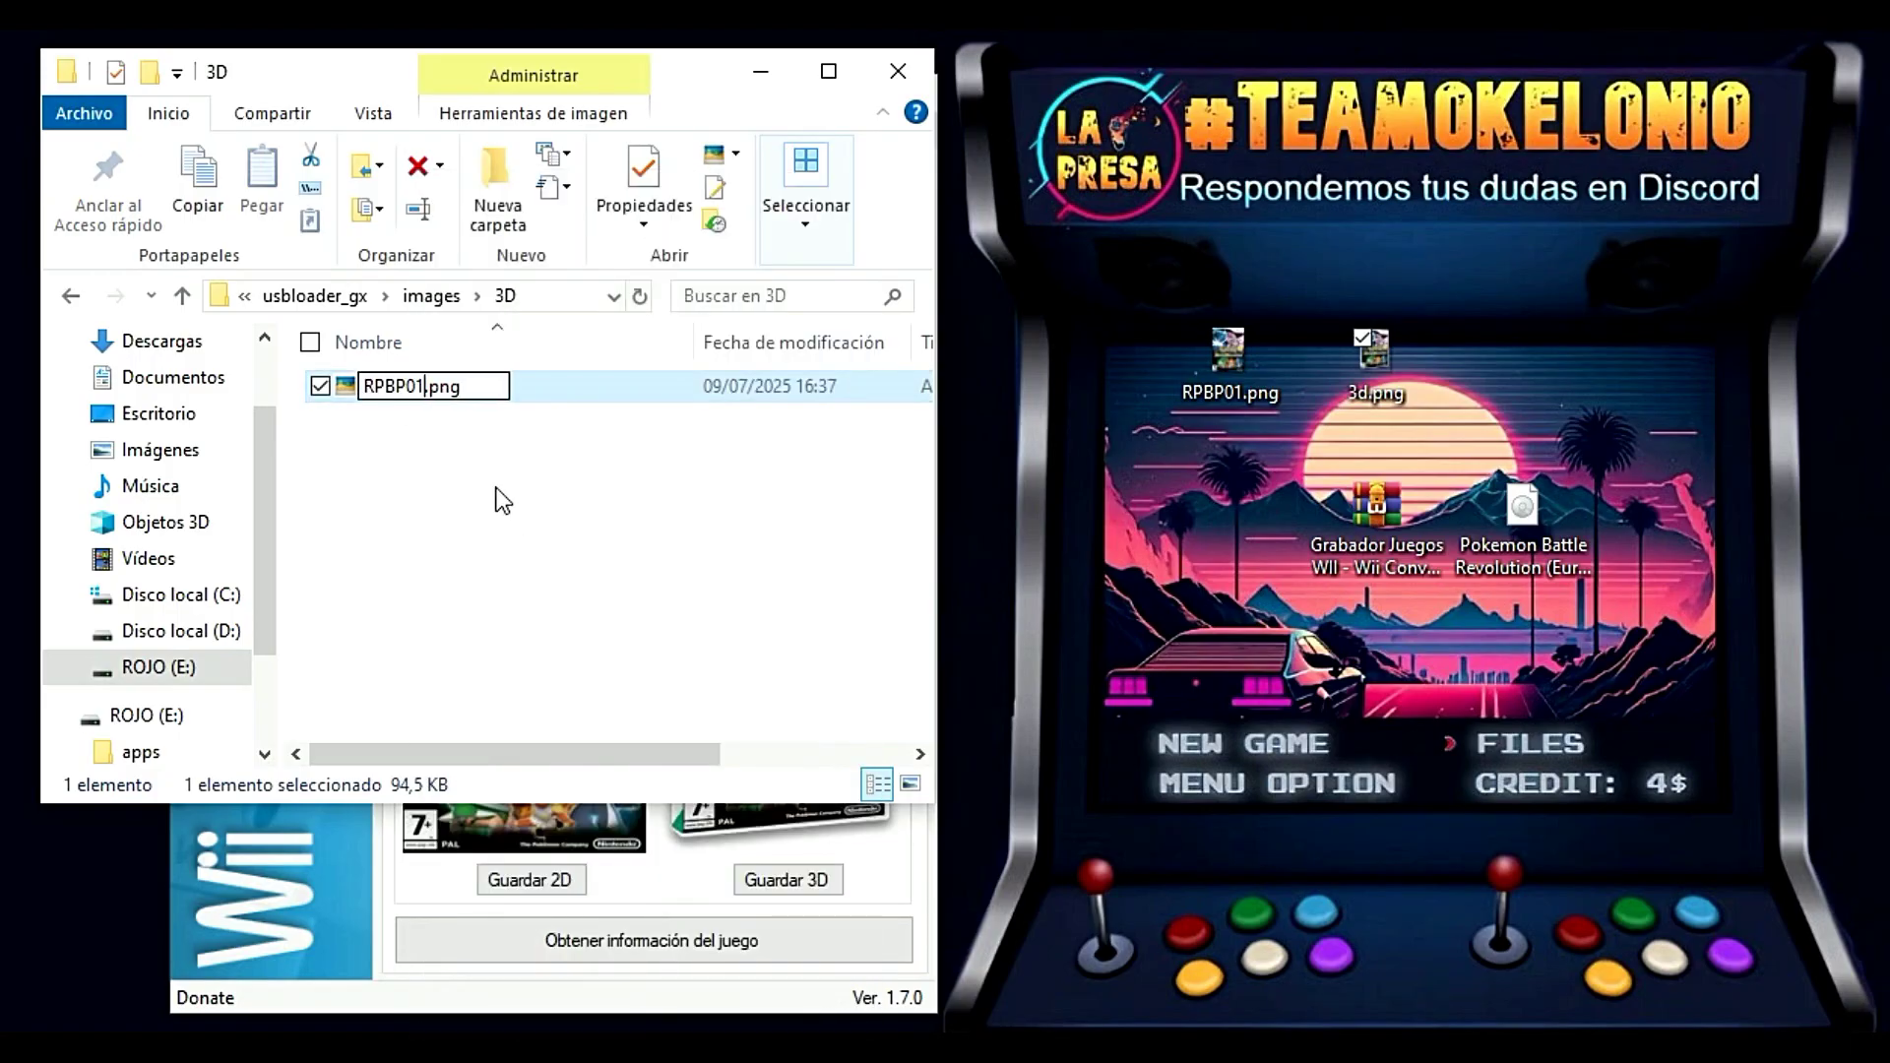
pyautogui.click(500, 496)
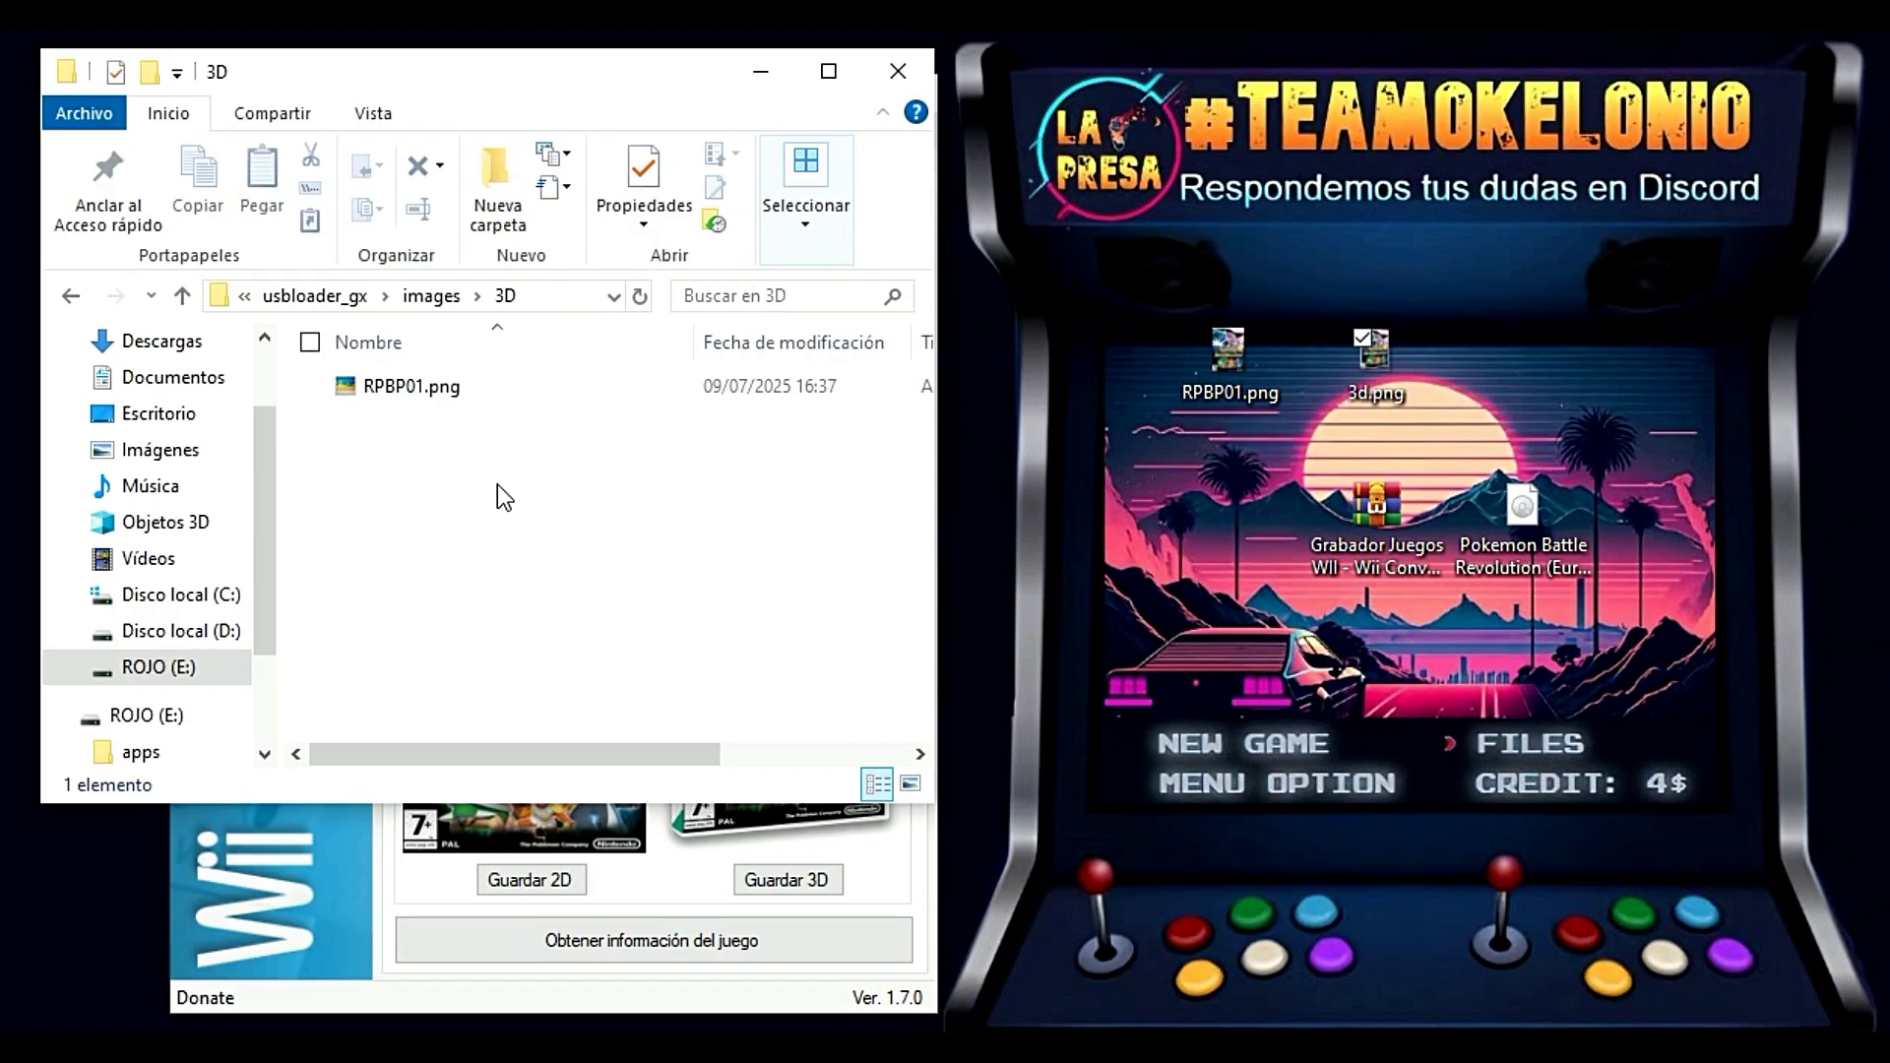
# - Return to the root of the ROJO (E:) drive and open the wbfs folder to check its contents
pyautogui.press('BackSpace')
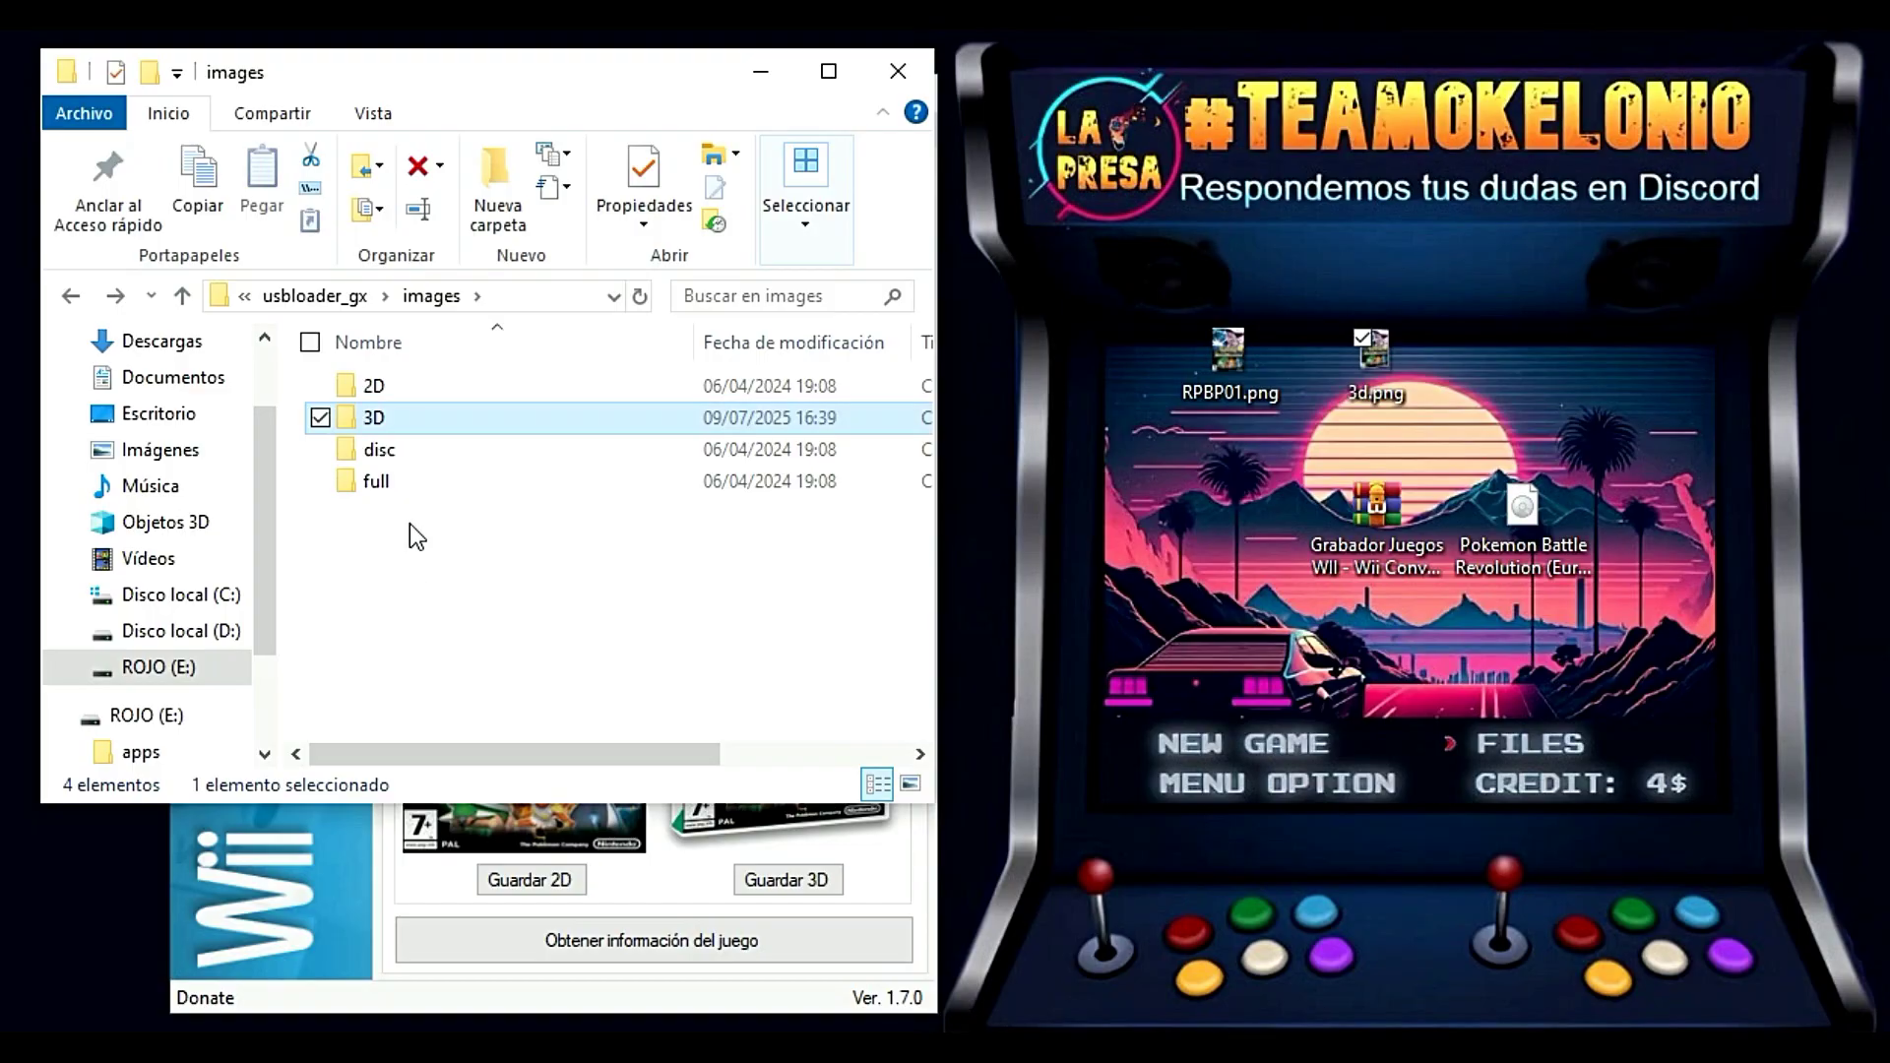
pyautogui.press('BackSpace')
pyautogui.press('BackSpace')
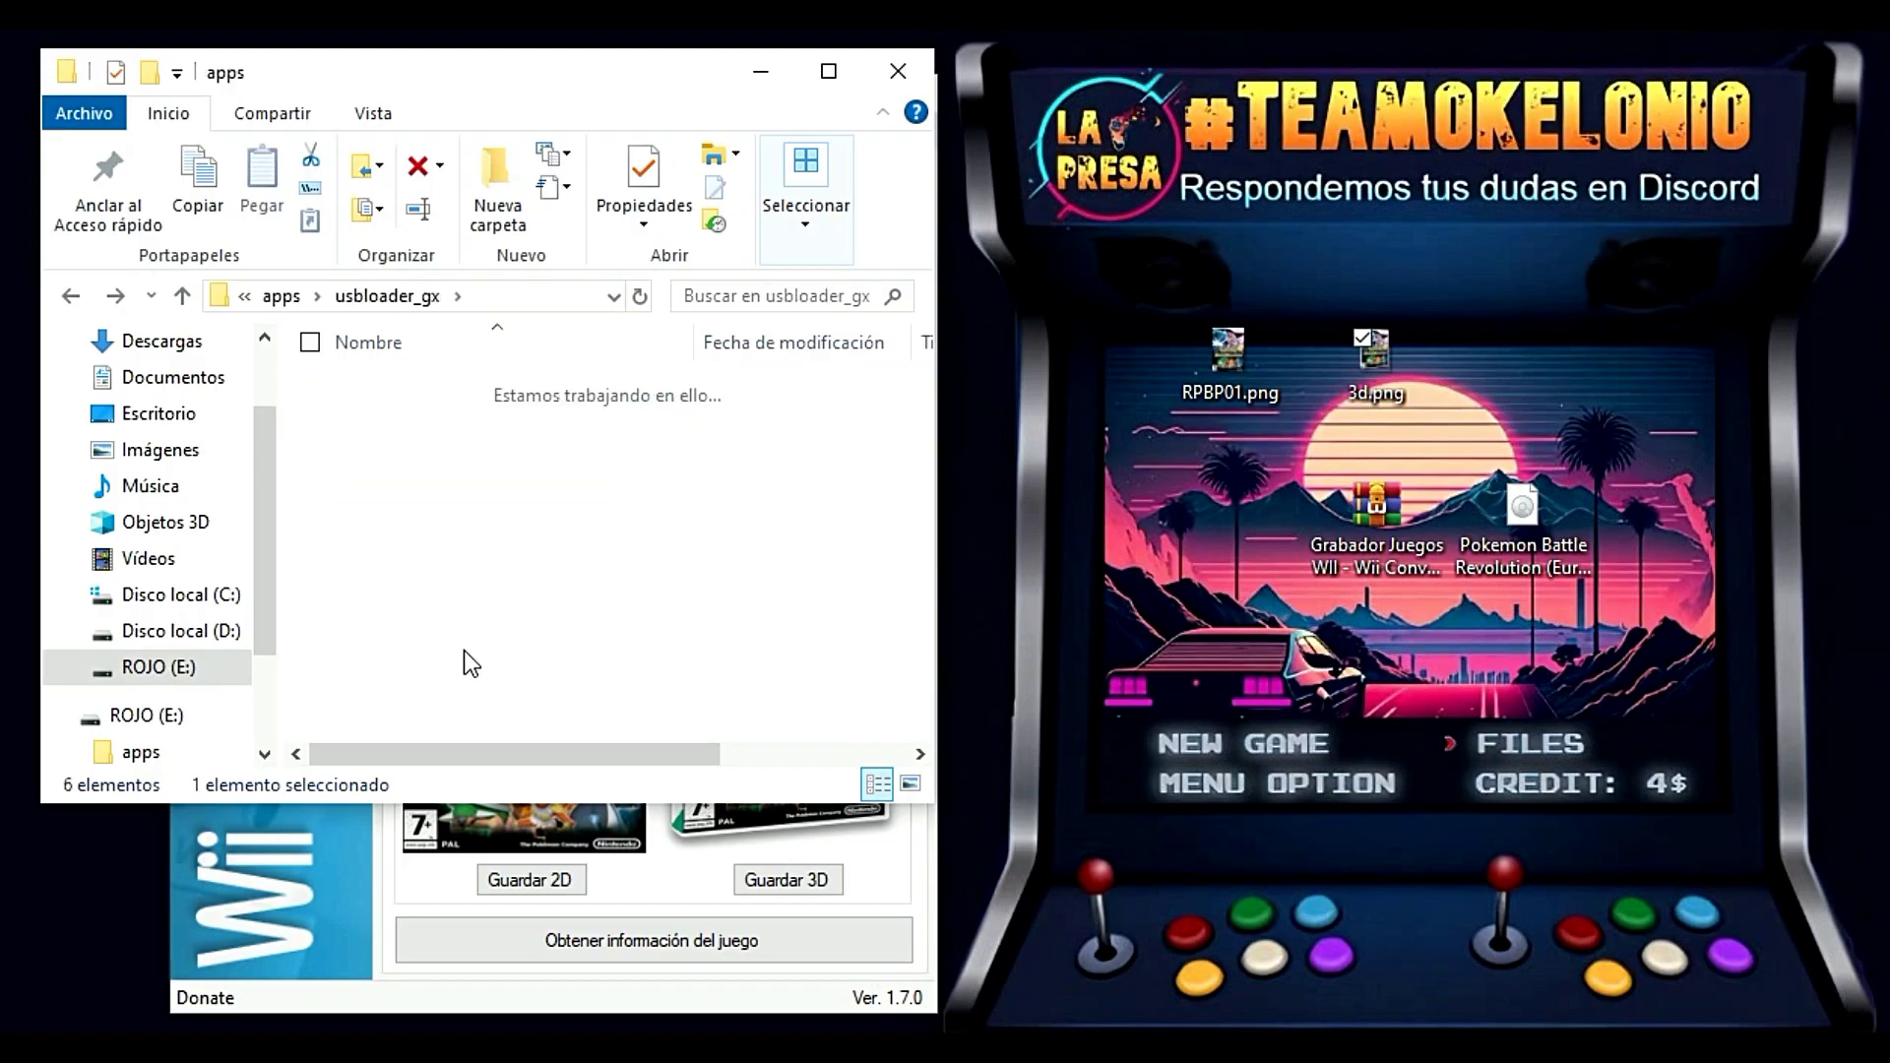
pyautogui.press('BackSpace')
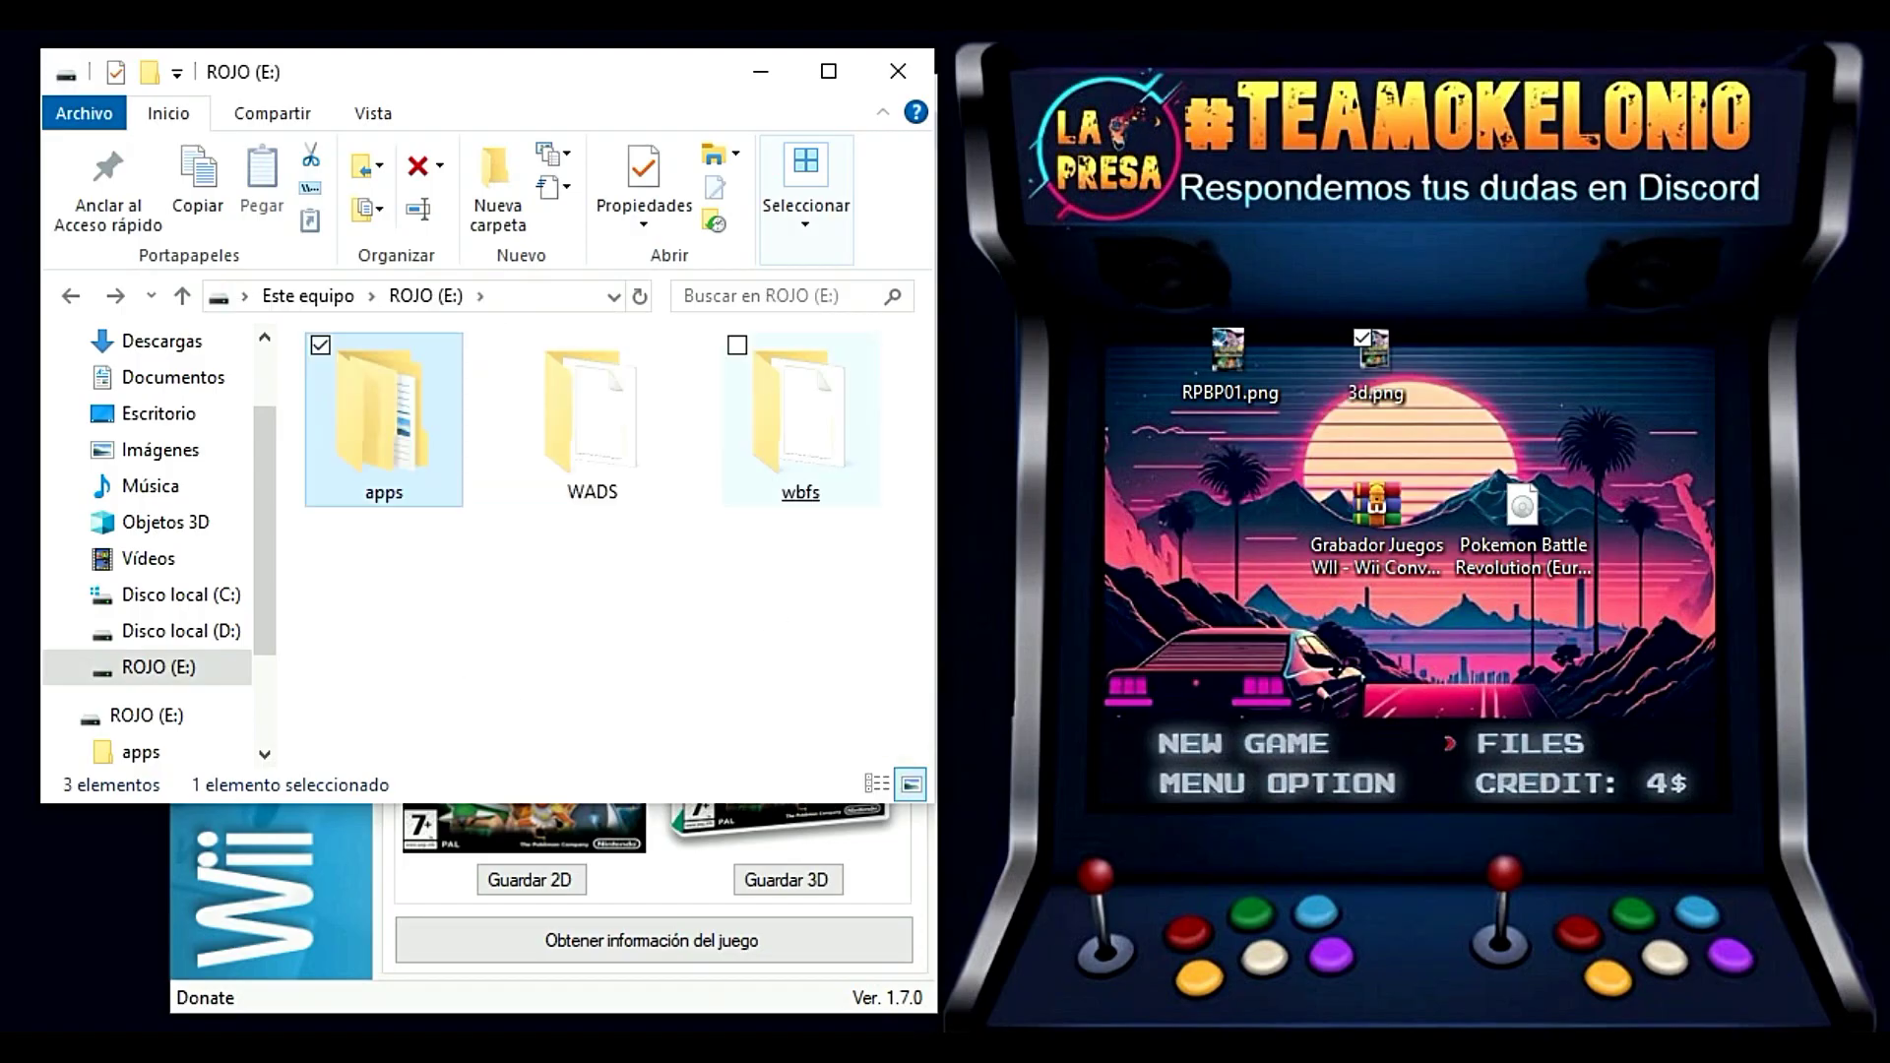
pyautogui.click(825, 429)
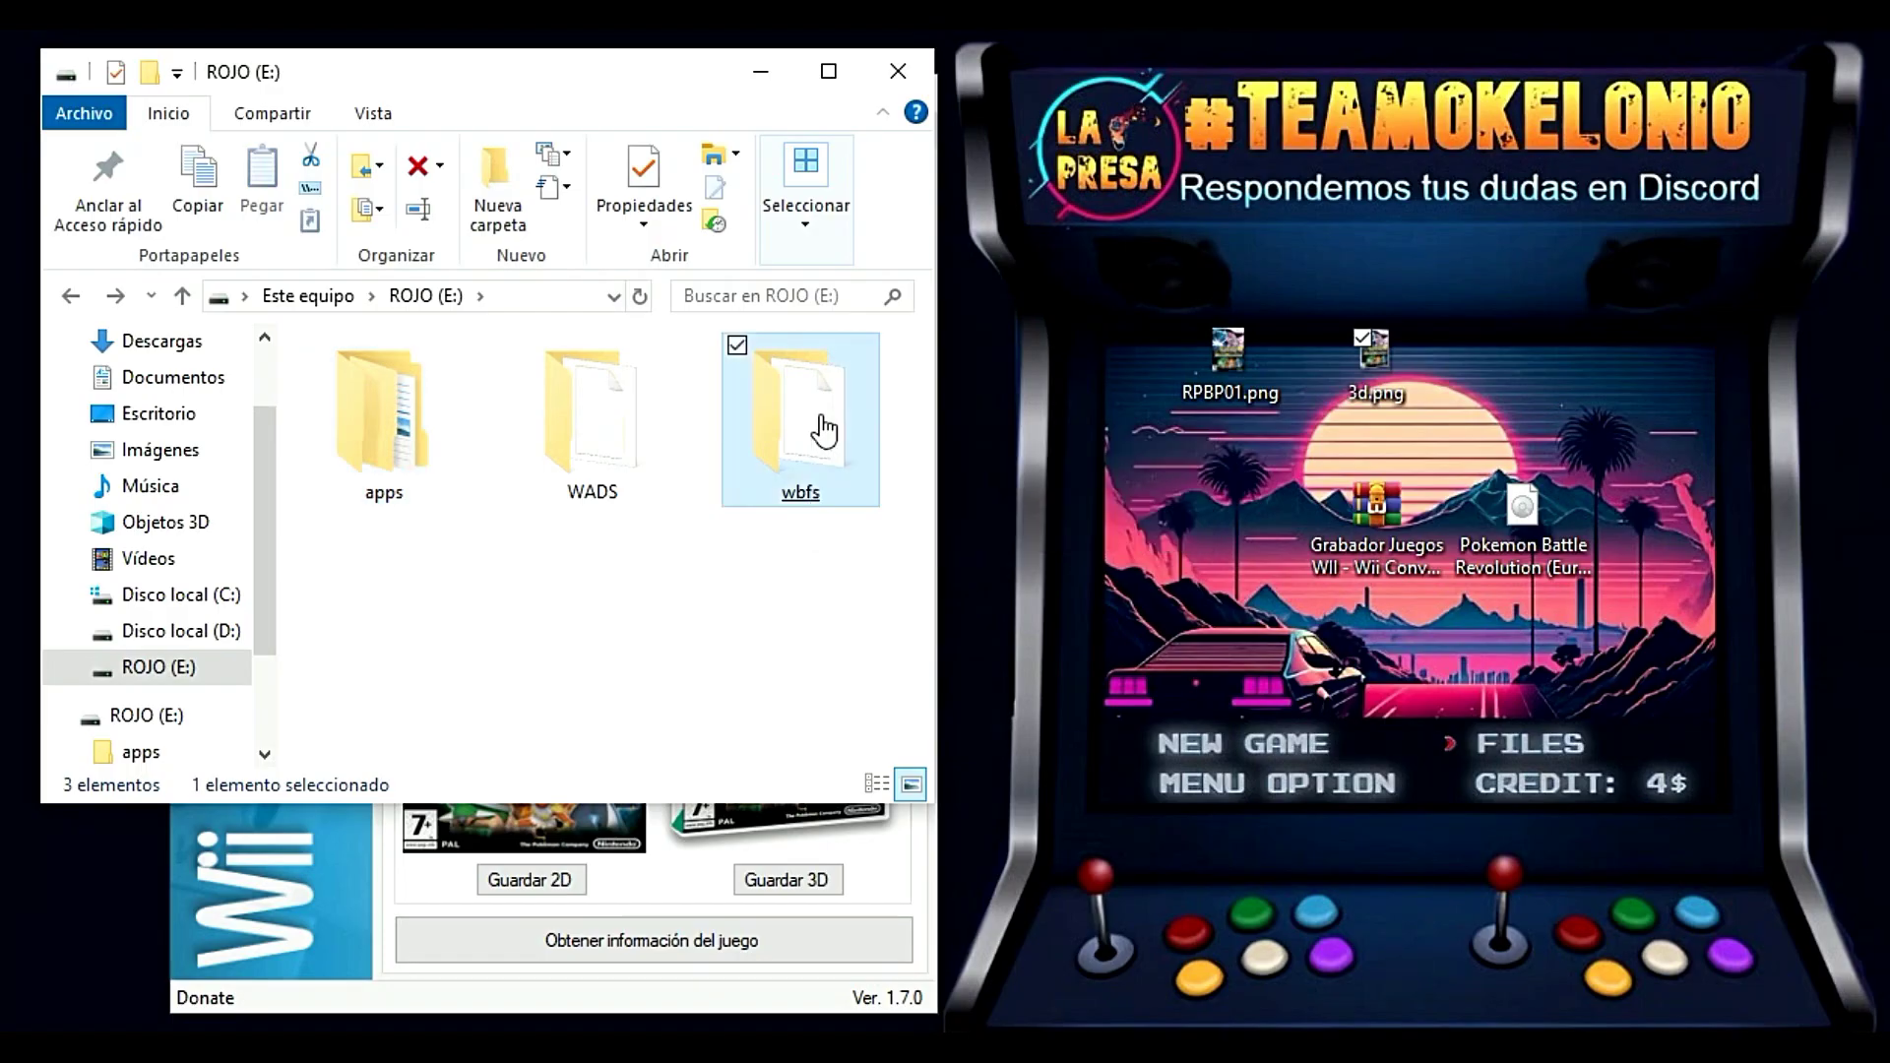
pyautogui.doubleClick(825, 433)
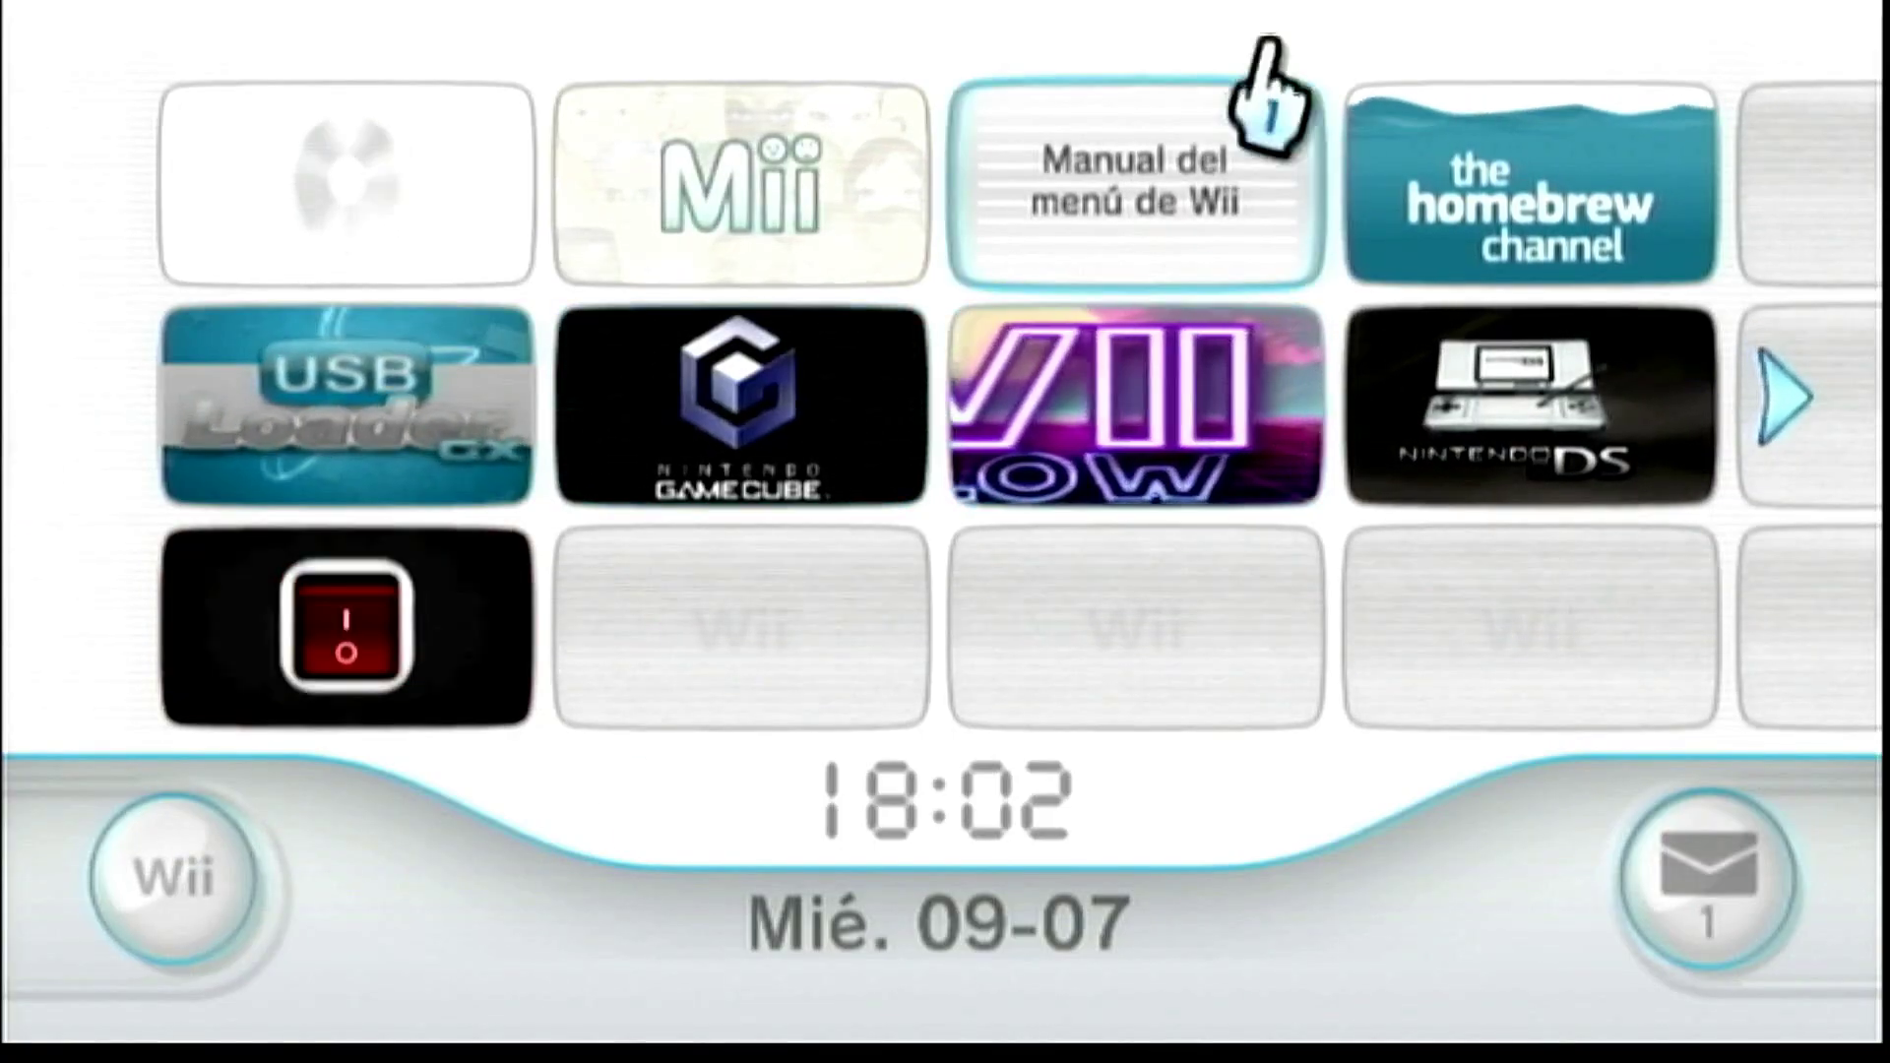
# - On the Wii, load YAWM ModMii Edition from the Homebrew Channel and choose USB Mass Storage Device as the source device
pyautogui.click(1524, 147)
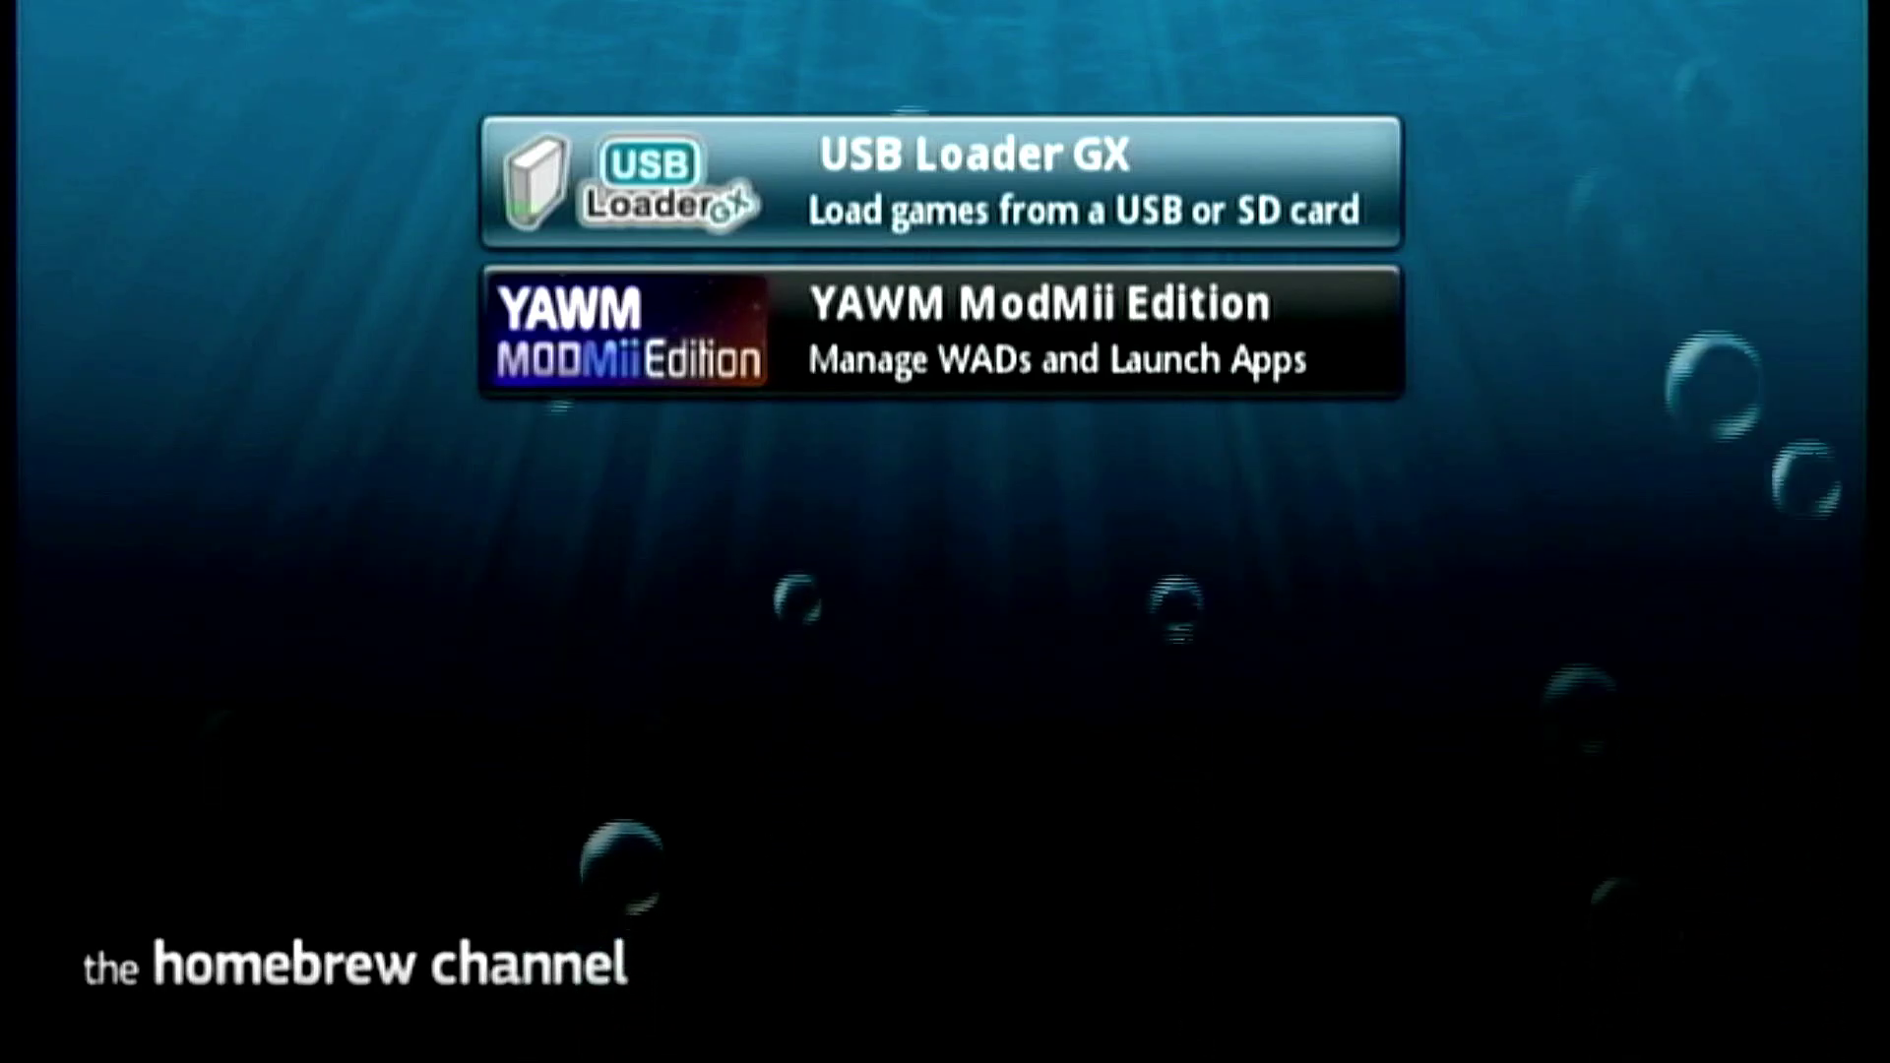
pyautogui.click(942, 330)
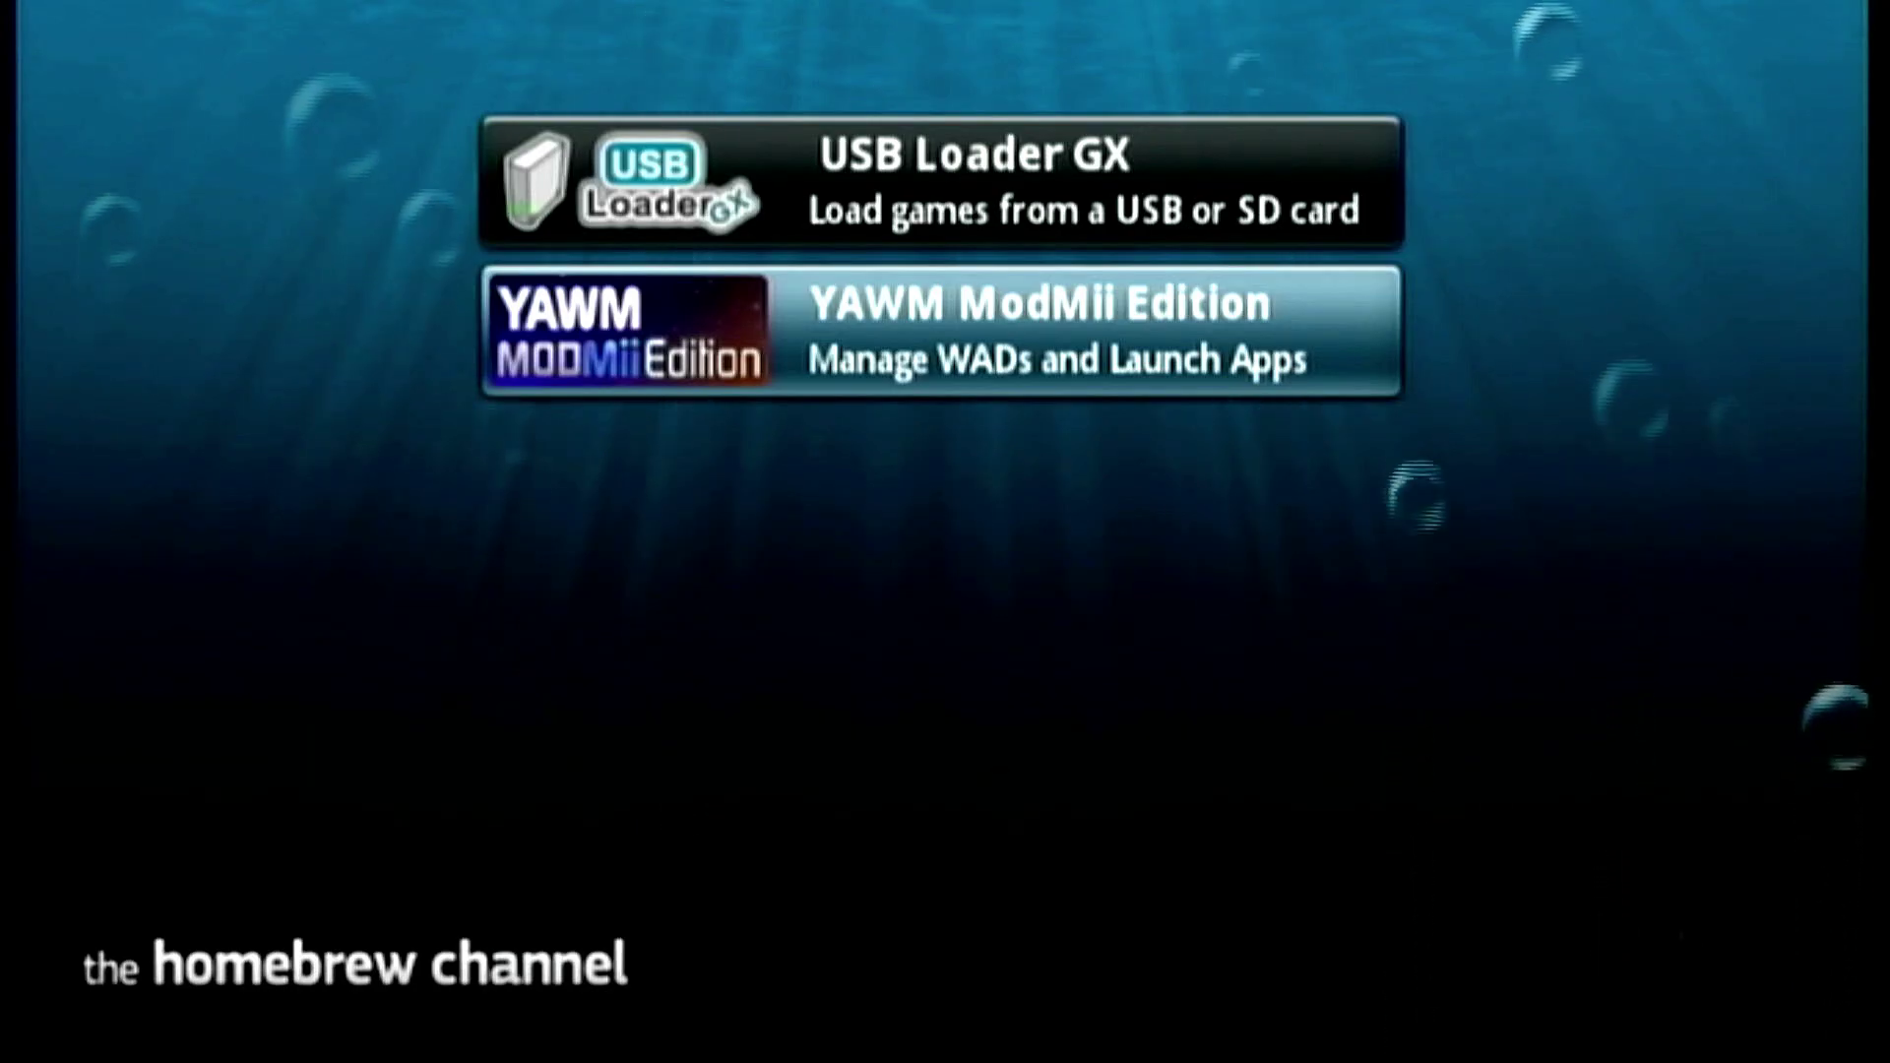
pyautogui.press('Return')
pyautogui.press('Left')
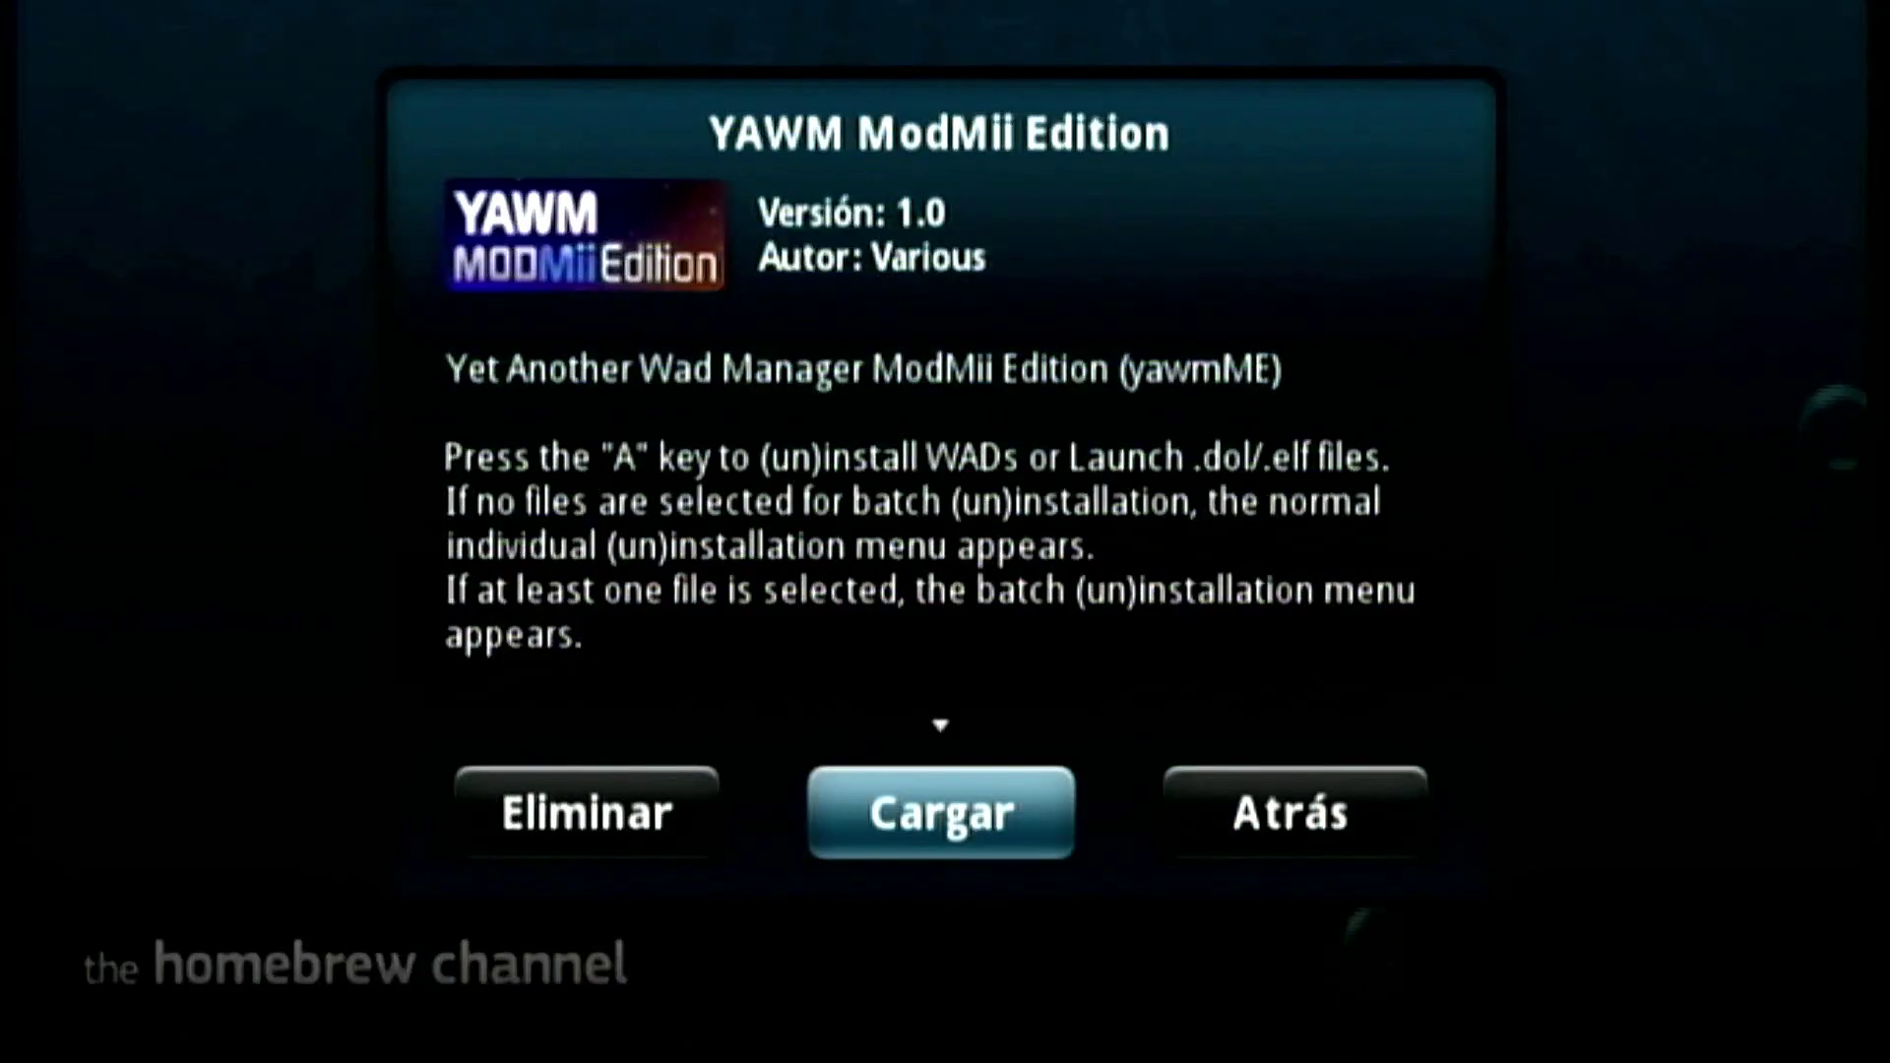
pyautogui.press('Return')
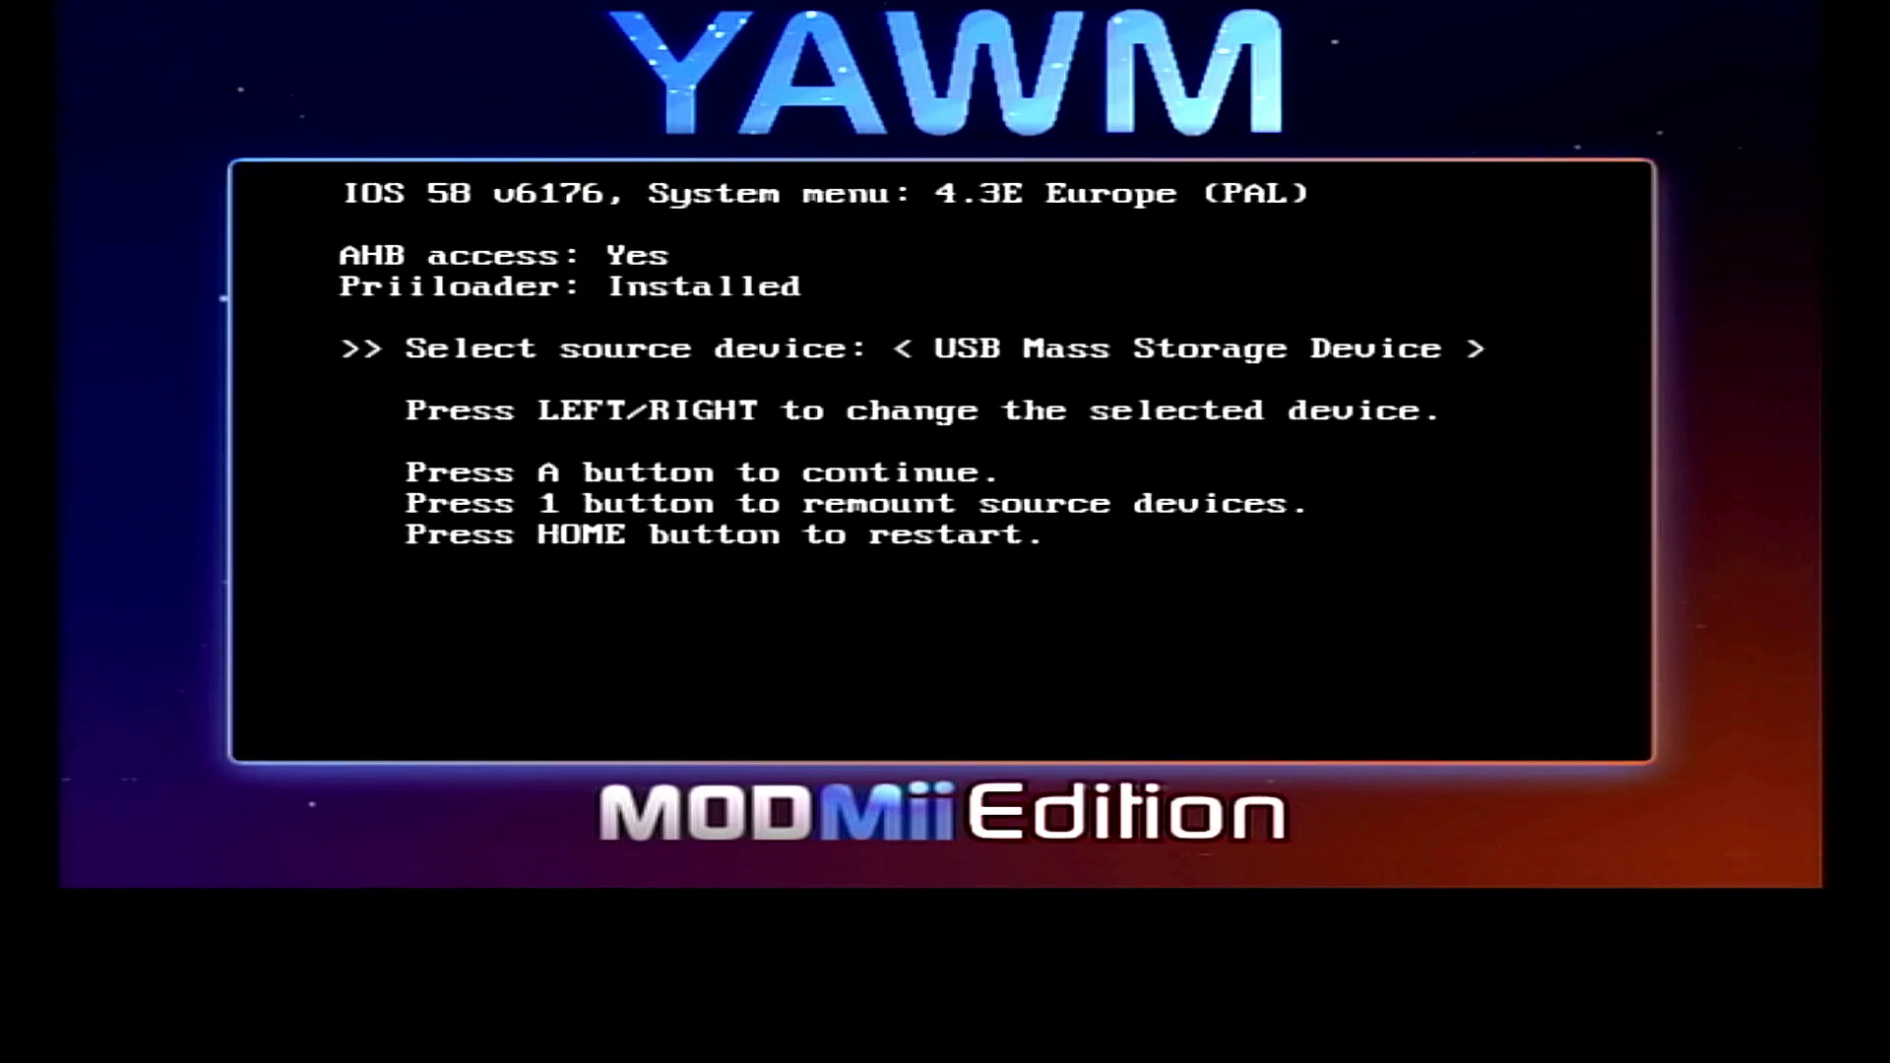
pyautogui.press('Return')
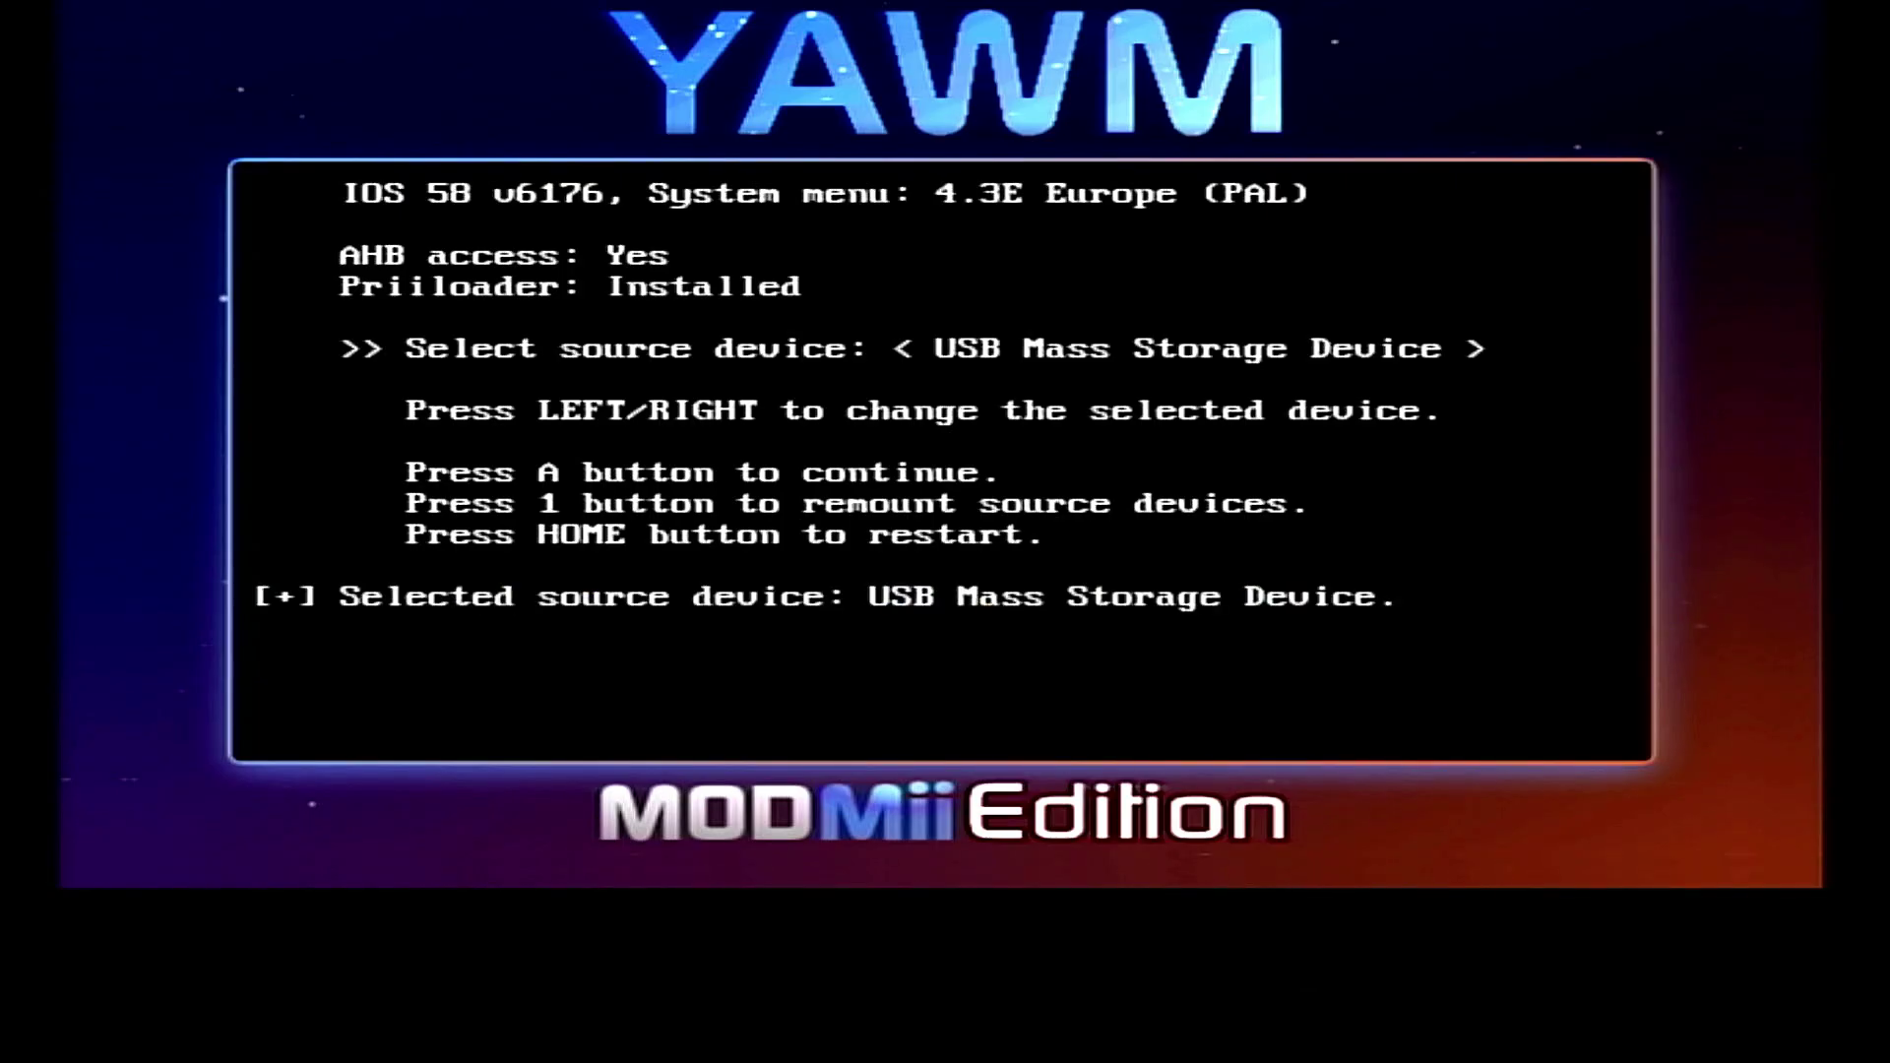